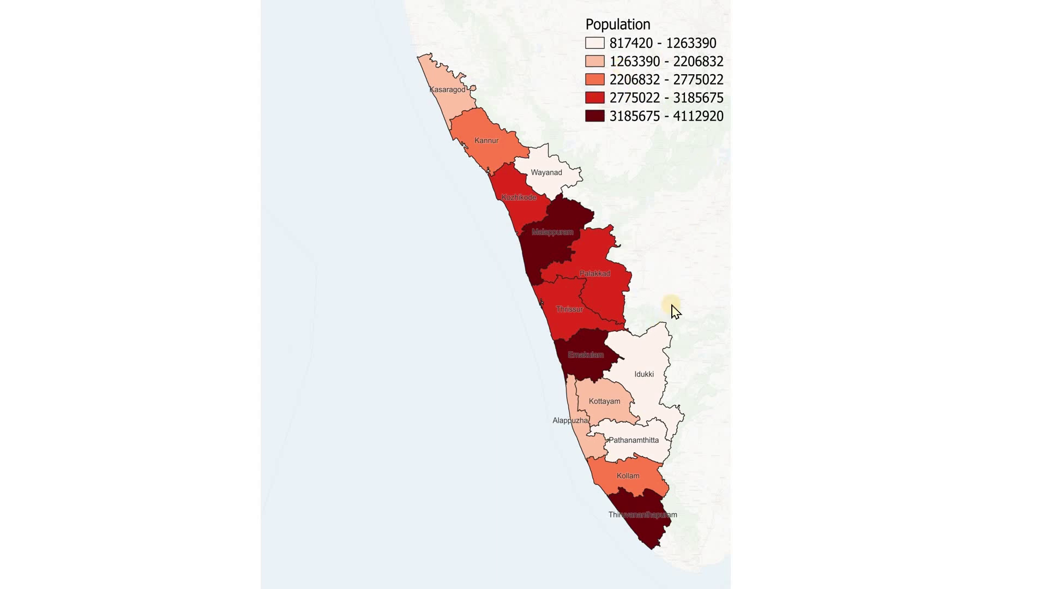
Switch from the finished population map image to the empty QGIS project.
{"action": "key", "text": "super"}
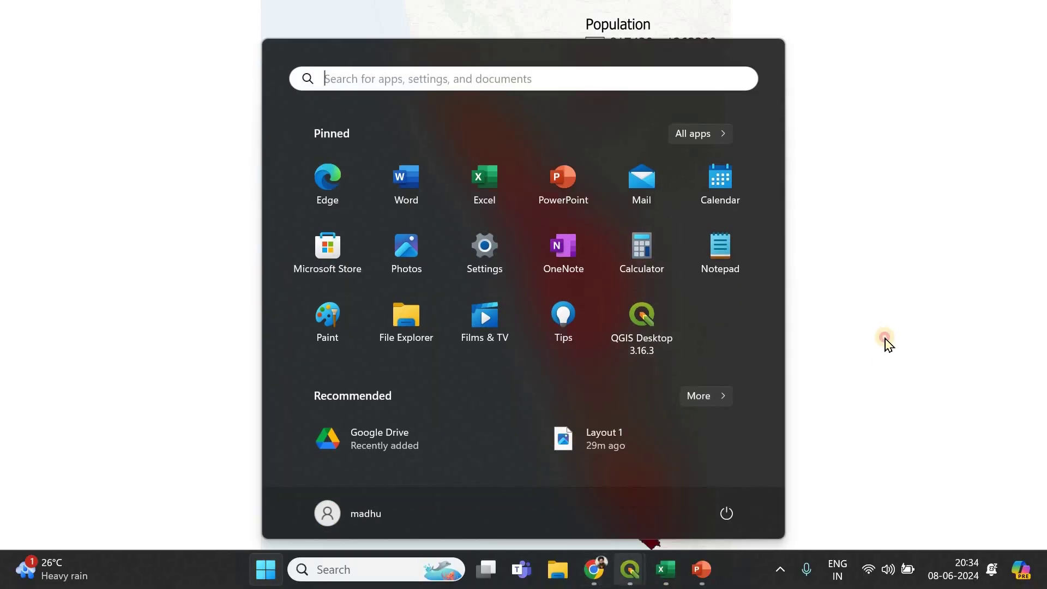
{"action": "left_click", "coordinate": [886, 343]}
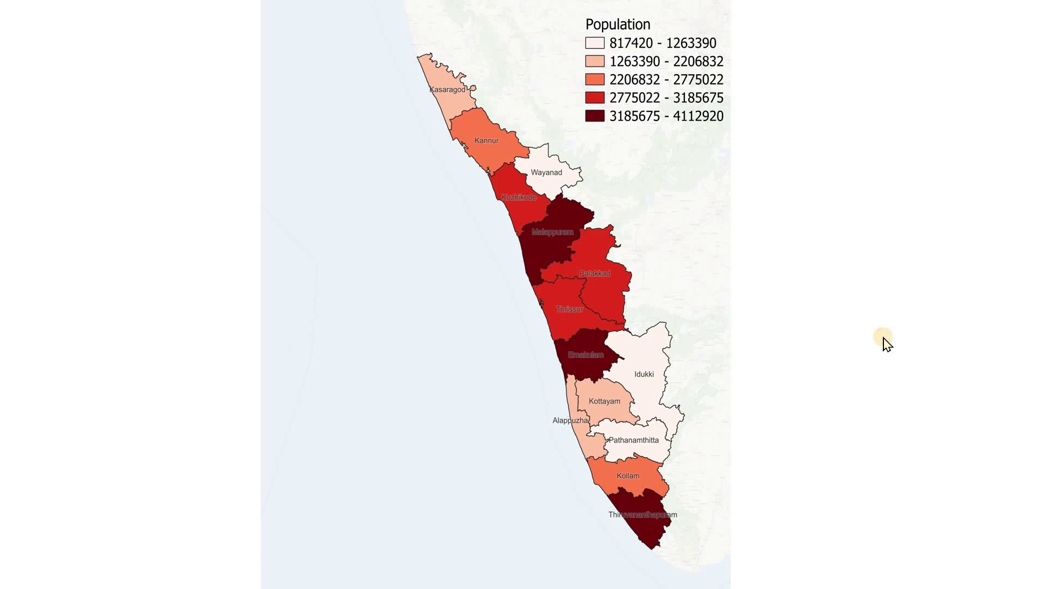
{"action": "left_click", "coordinate": [886, 344]}
{"action": "left_click", "coordinate": [884, 336]}
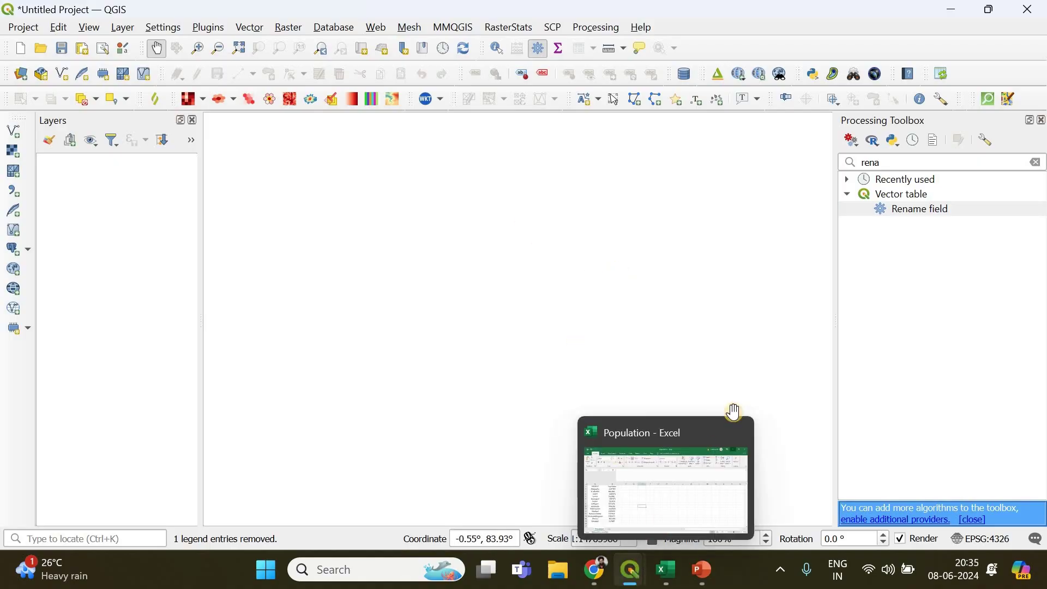
{"action": "left_click", "coordinate": [789, 430]}
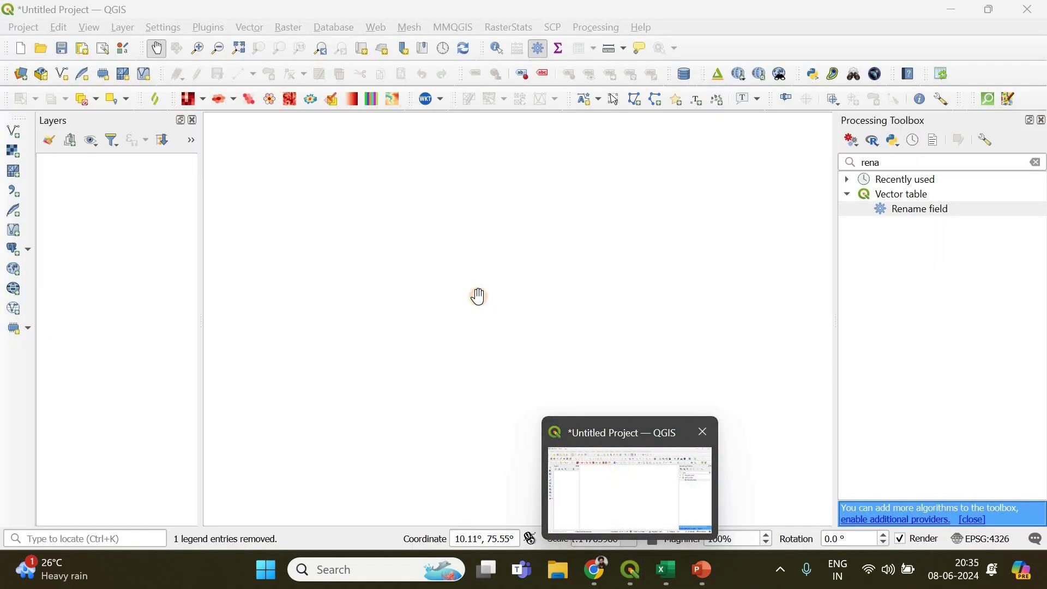
{"action": "left_click", "coordinate": [480, 297]}
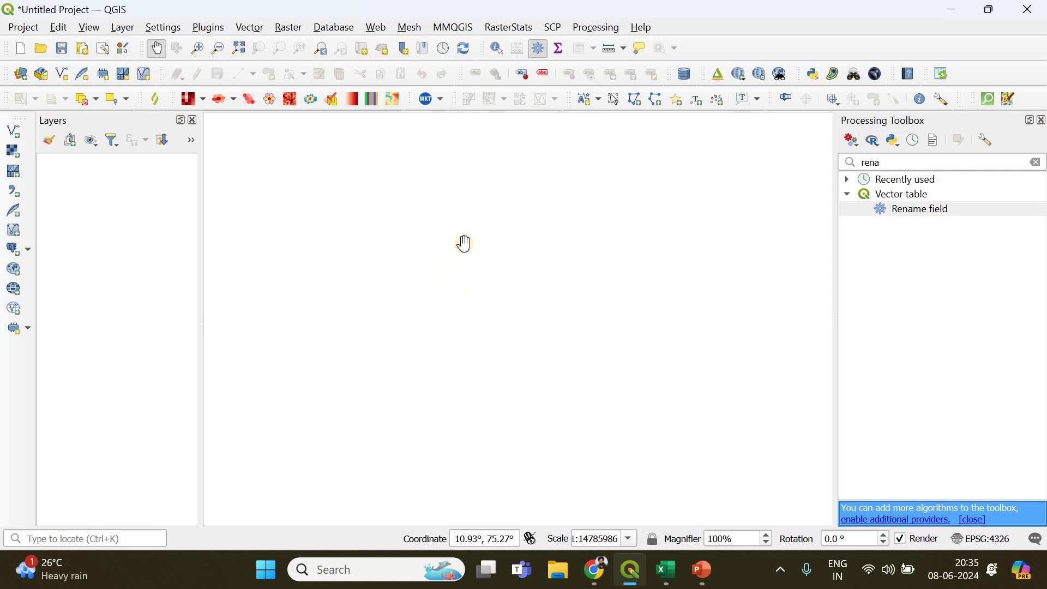
Open the Chloropleth Map Using Excel Data folder in File Explorer.
{"action": "left_click", "coordinate": [559, 570]}
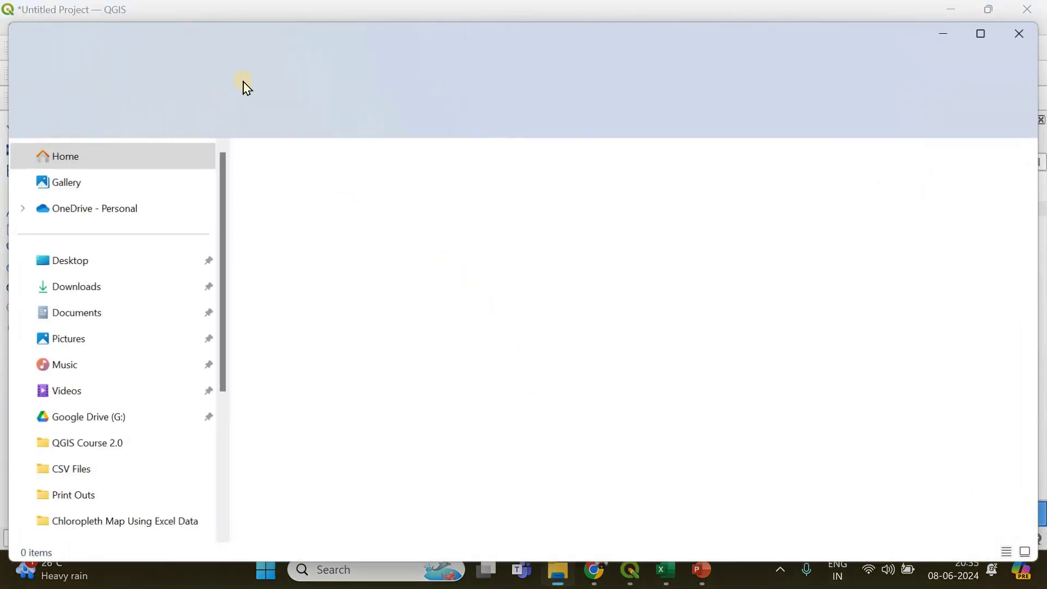
{"action": "double_click", "coordinate": [434, 25]}
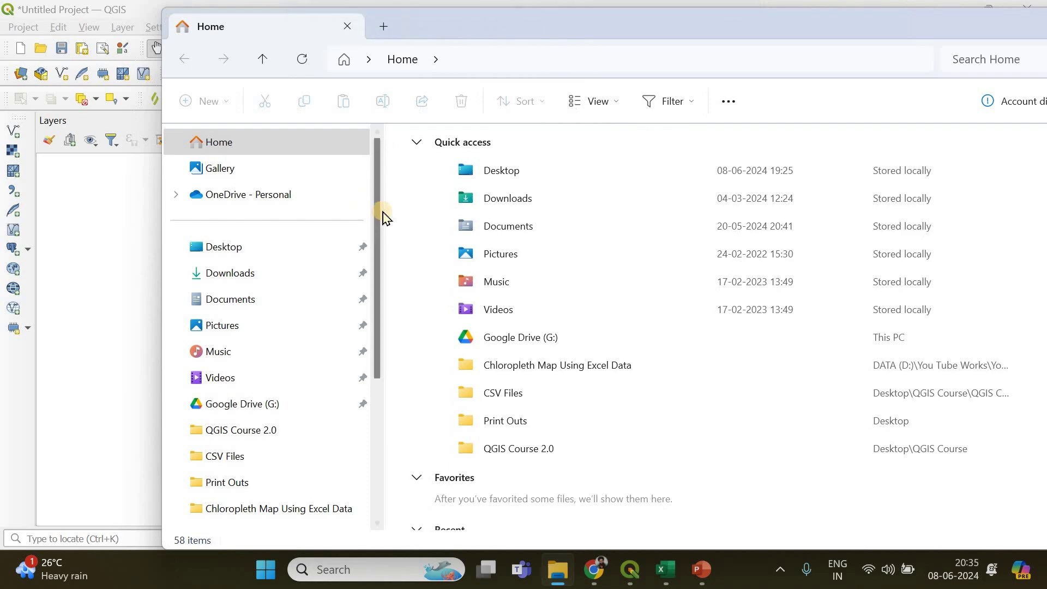
{"action": "double_click", "coordinate": [537, 366]}
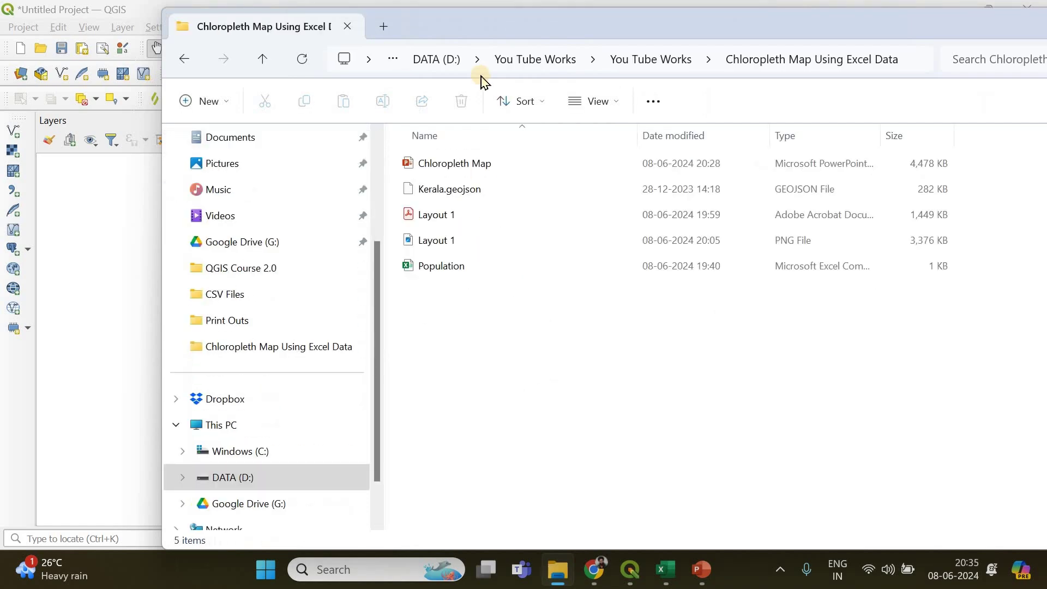
Add Kerala.geojson from the folder to the QGIS project as a map layer.
{"action": "left_click_drag", "start_coordinate": [486, 39], "coordinate": [748, 91]}
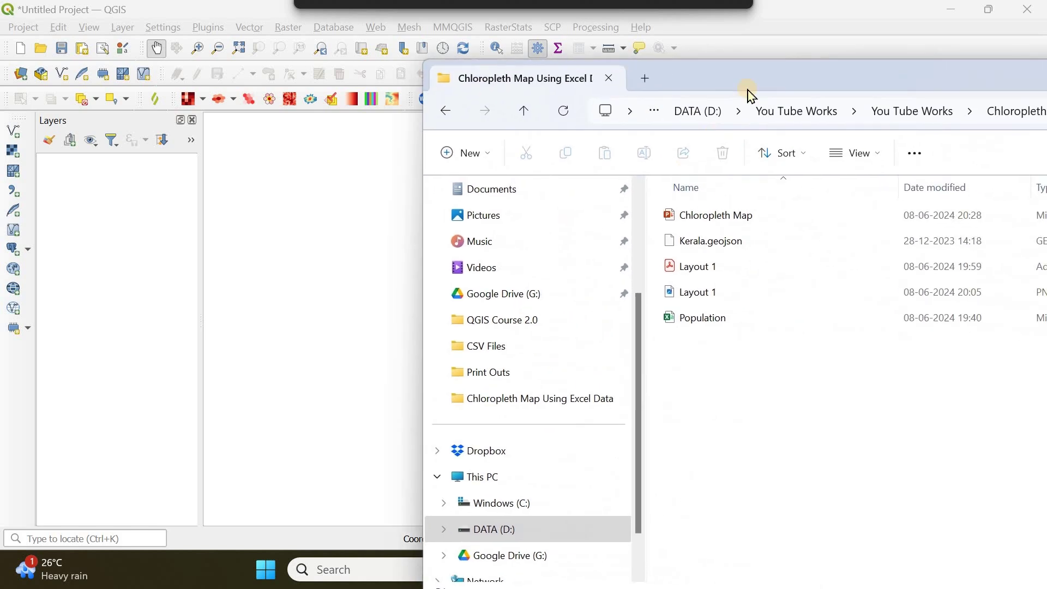
{"action": "left_click_drag", "start_coordinate": [579, 63], "coordinate": [421, 31]}
{"action": "left_click", "coordinate": [554, 213]}
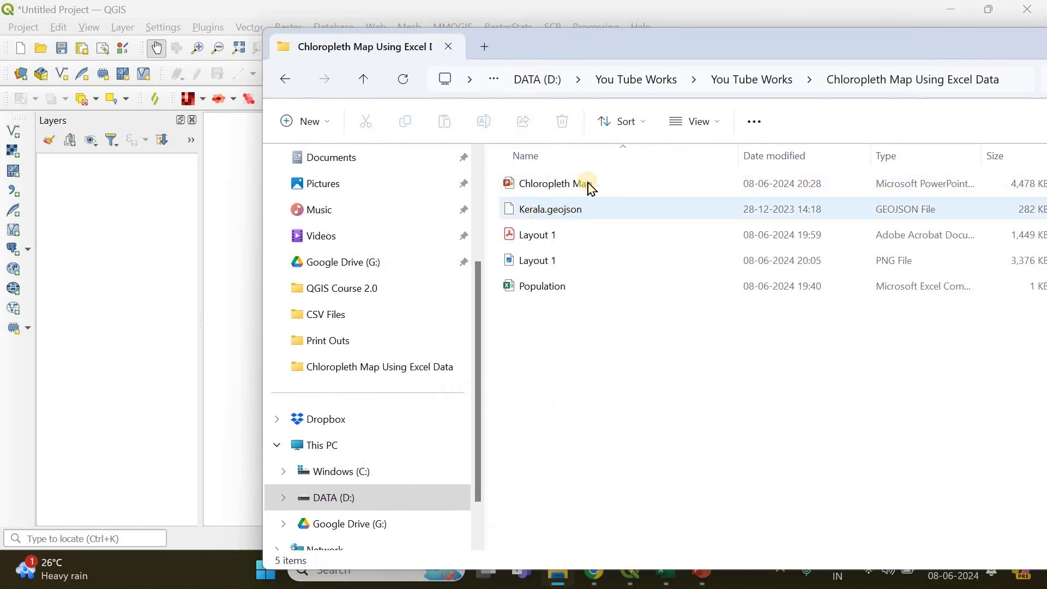
{"action": "left_click_drag", "start_coordinate": [759, 240], "coordinate": [402, 243]}
{"action": "left_click_drag", "start_coordinate": [872, 78], "coordinate": [938, 126]}
{"action": "key", "text": "alt+Tab"}
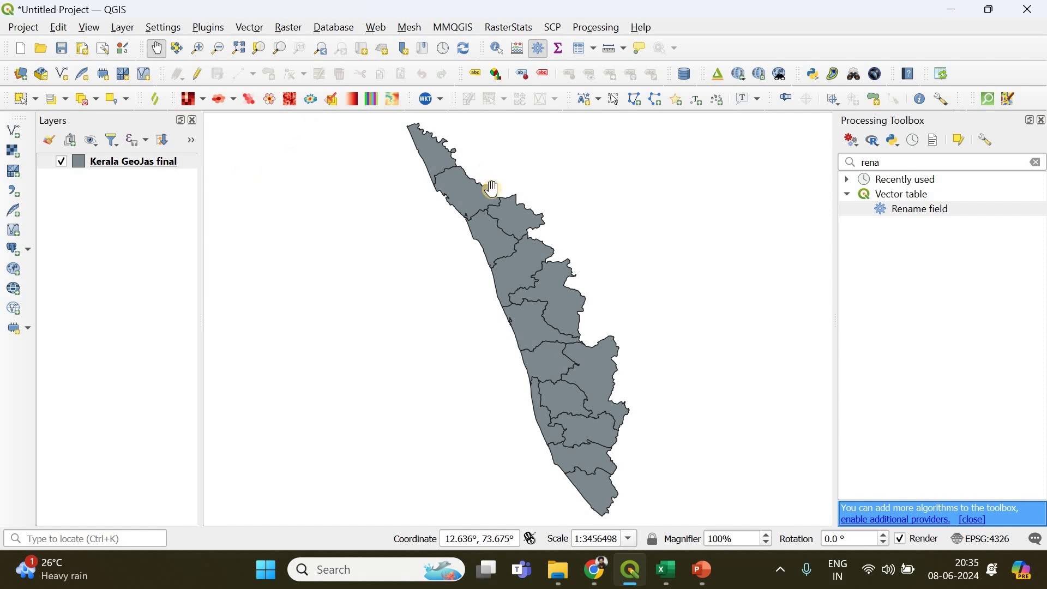
Identify the northernmost district on the Kerala layer to inspect its attributes, and close the results.
{"action": "left_click", "coordinate": [497, 47]}
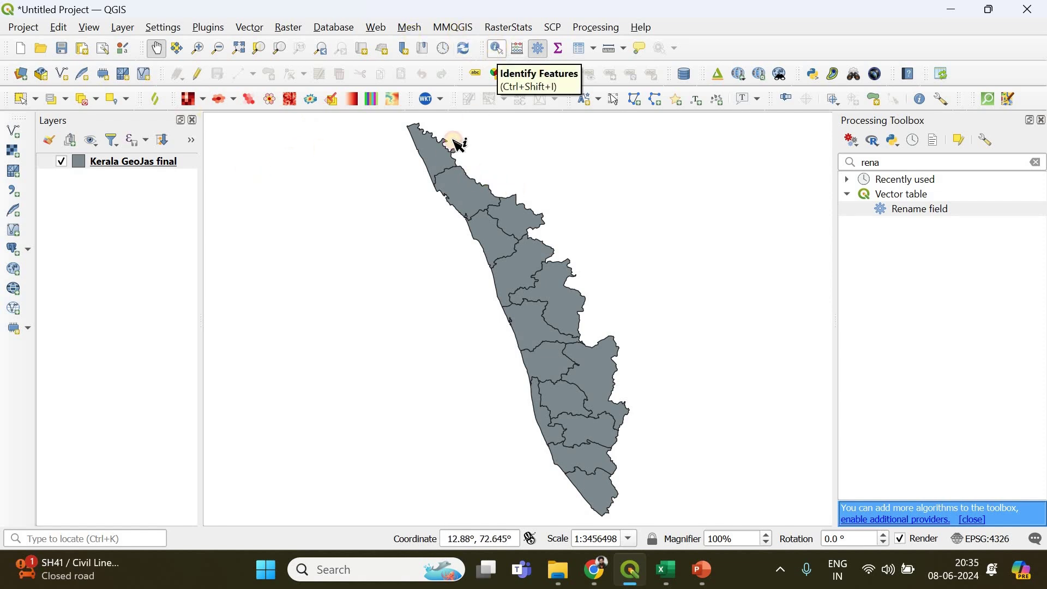
{"action": "left_click", "coordinate": [450, 151]}
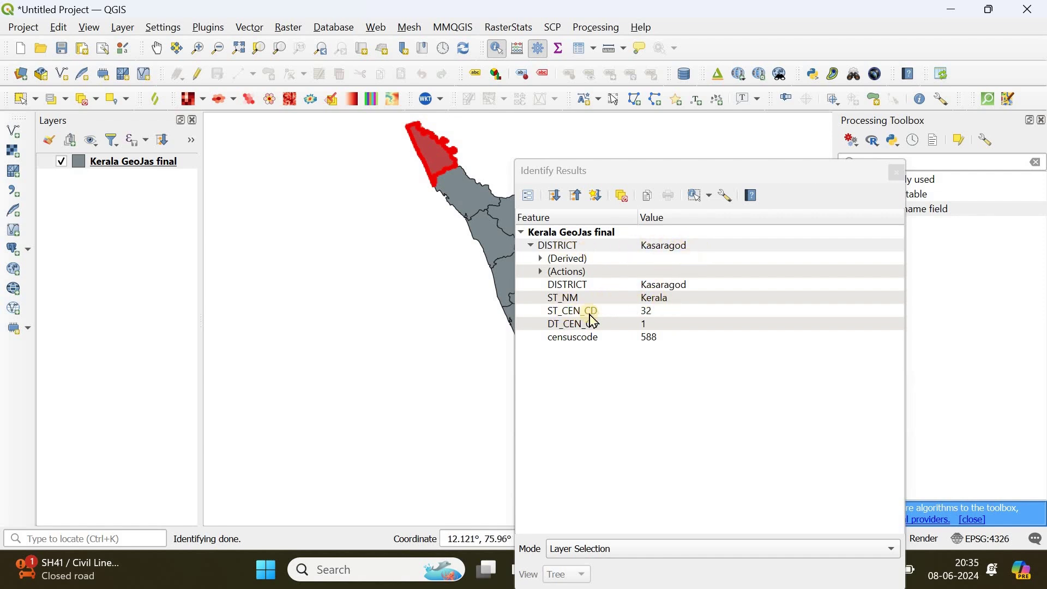
{"action": "left_click", "coordinate": [897, 173]}
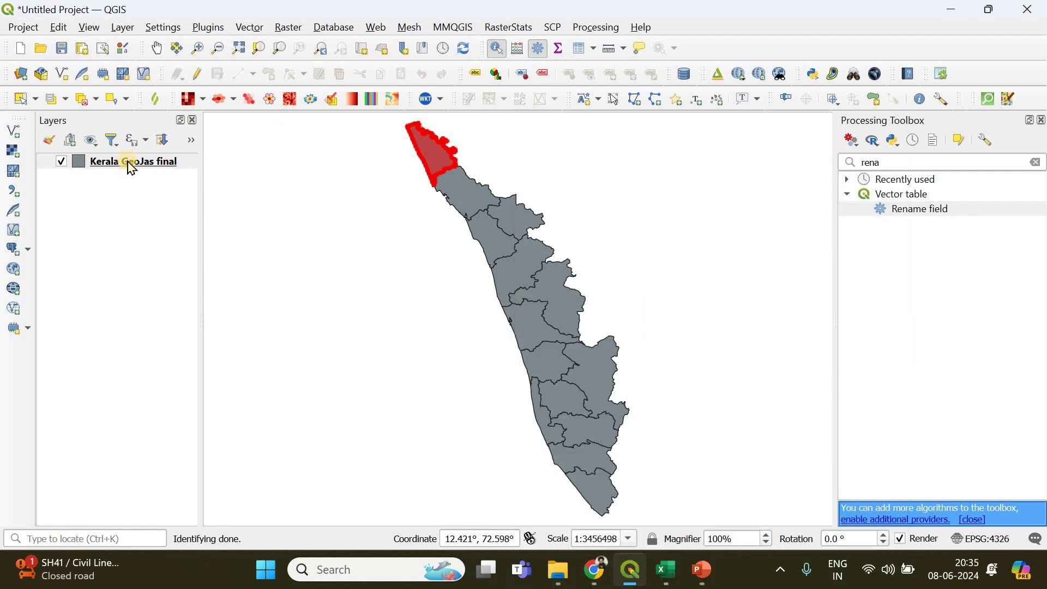
Open the attribute table of the Kerala GeoJas final layer in a maximized window.
{"action": "right_click", "coordinate": [131, 168]}
{"action": "left_click", "coordinate": [248, 346]}
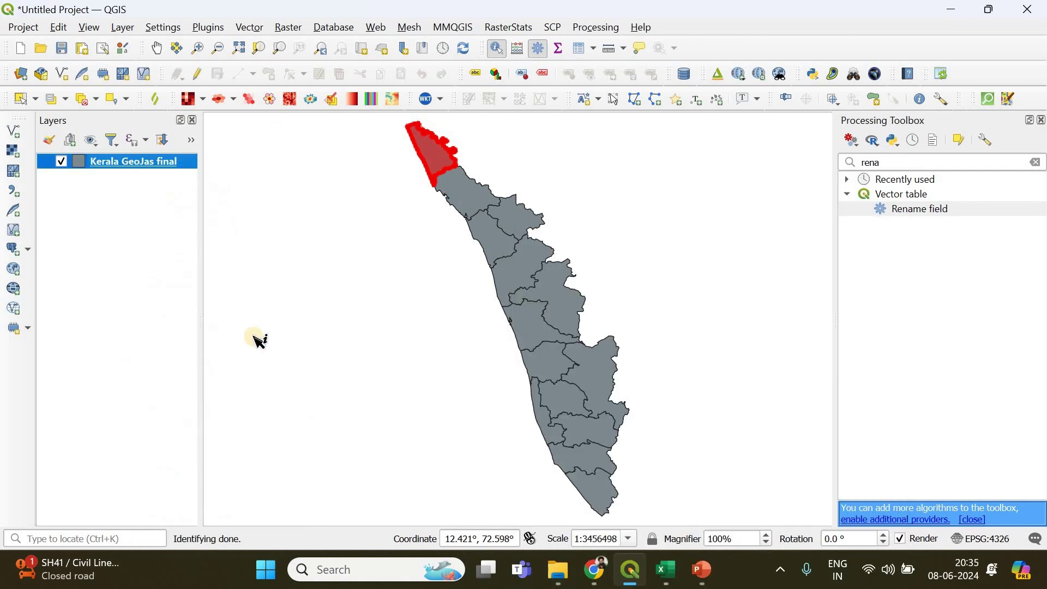
{"action": "left_click", "coordinate": [714, 156]}
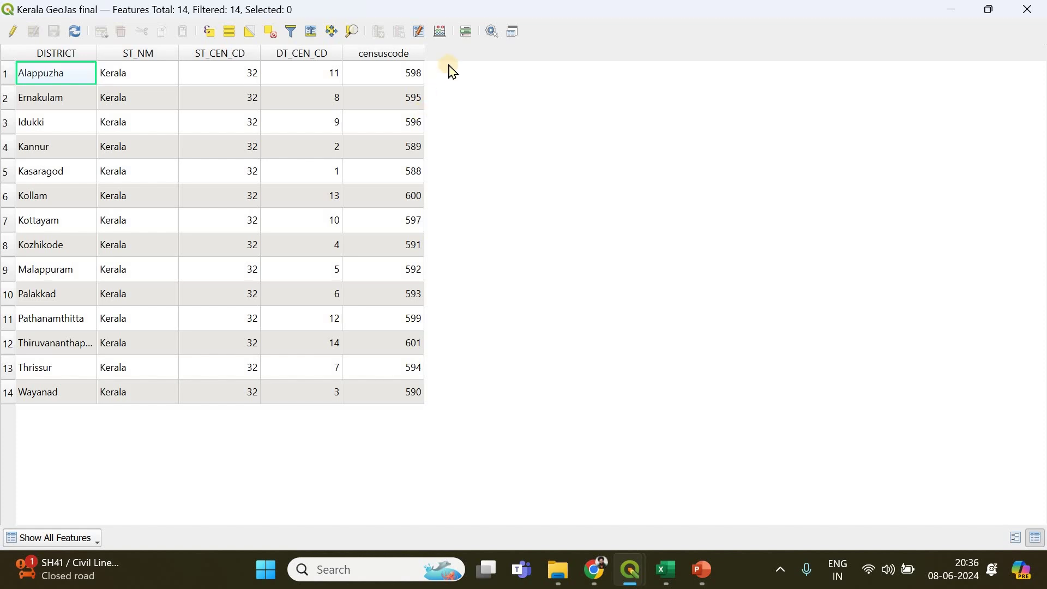
Open the Population file from the project folder in Excel and review its DISTRICT and Population columns.
{"action": "left_click", "coordinate": [558, 568]}
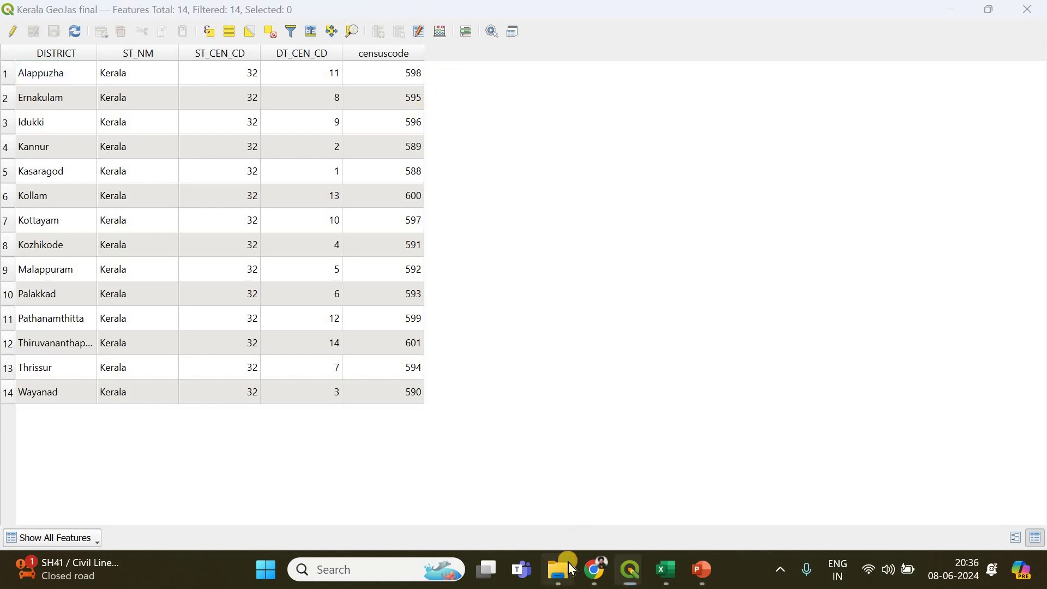
{"action": "left_click", "coordinate": [967, 109]}
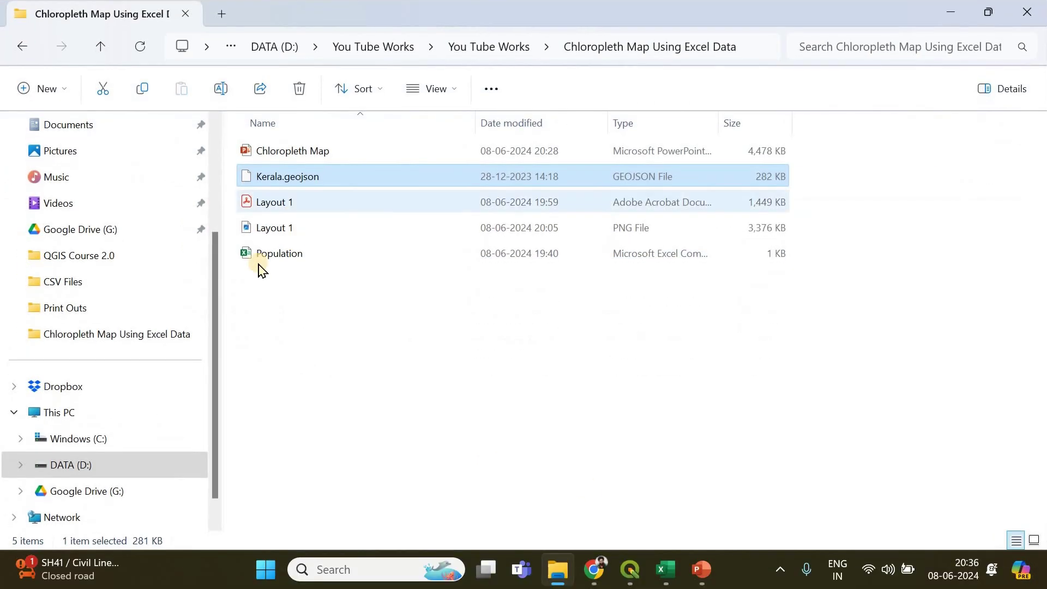
{"action": "double_click", "coordinate": [257, 260]}
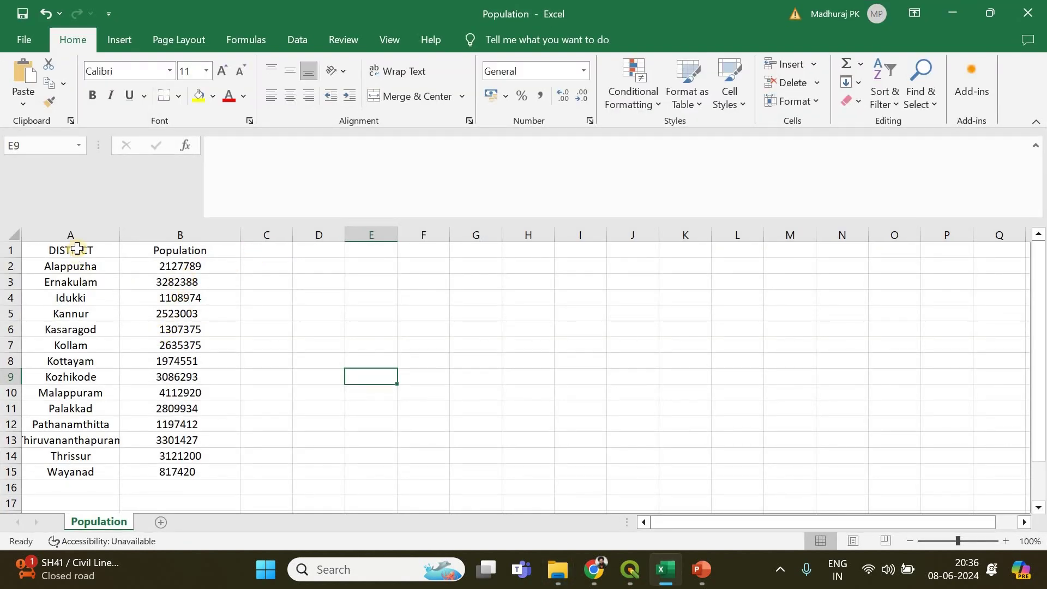
{"action": "left_click_drag", "start_coordinate": [79, 268], "coordinate": [76, 487]}
{"action": "left_click_drag", "start_coordinate": [195, 262], "coordinate": [184, 483]}
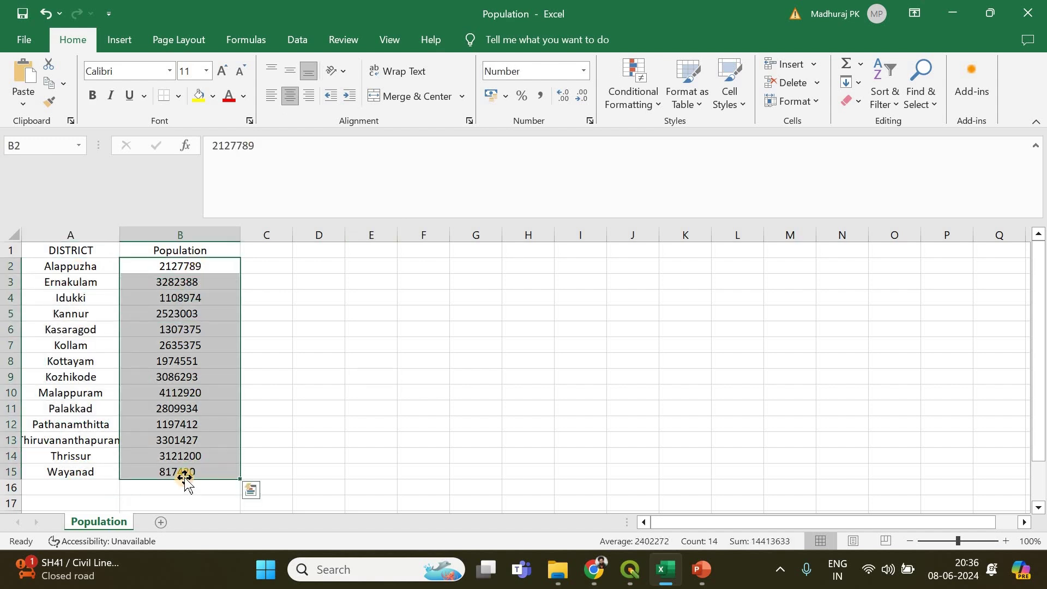
{"action": "left_click_drag", "start_coordinate": [81, 250], "coordinate": [107, 487]}
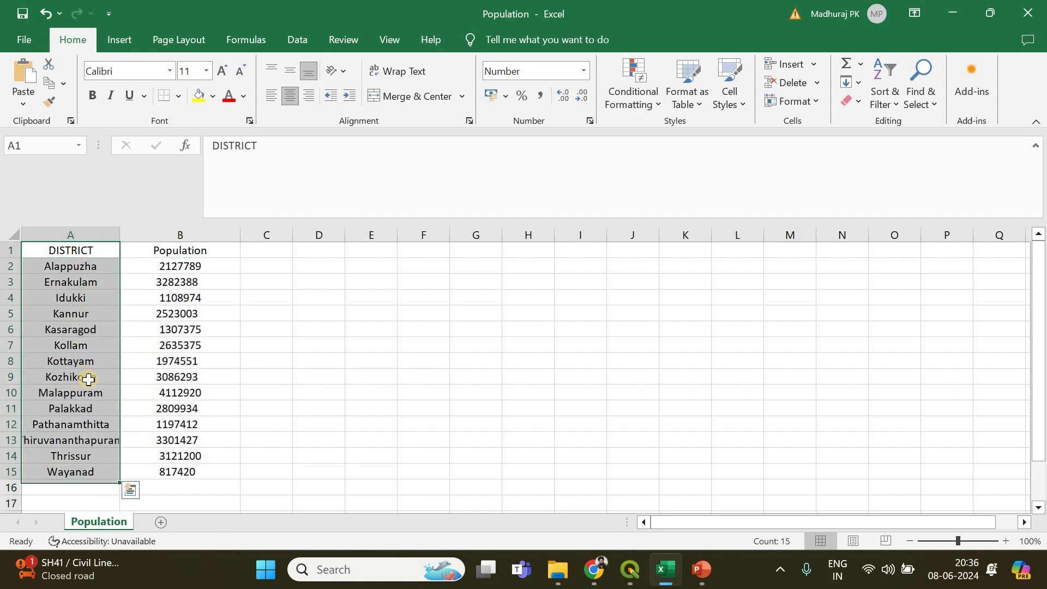
Return to the Kerala layer's attribute table in QGIS, compare its DISTRICT field with the spreadsheet, and minimize the table.
{"action": "left_click", "coordinate": [629, 570]}
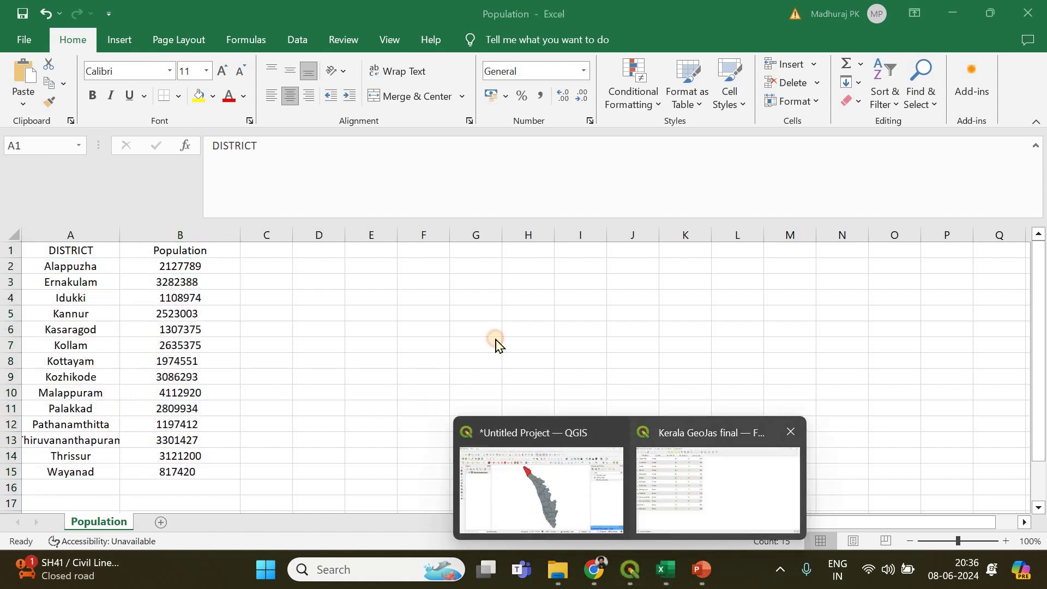
{"action": "left_click", "coordinate": [720, 475]}
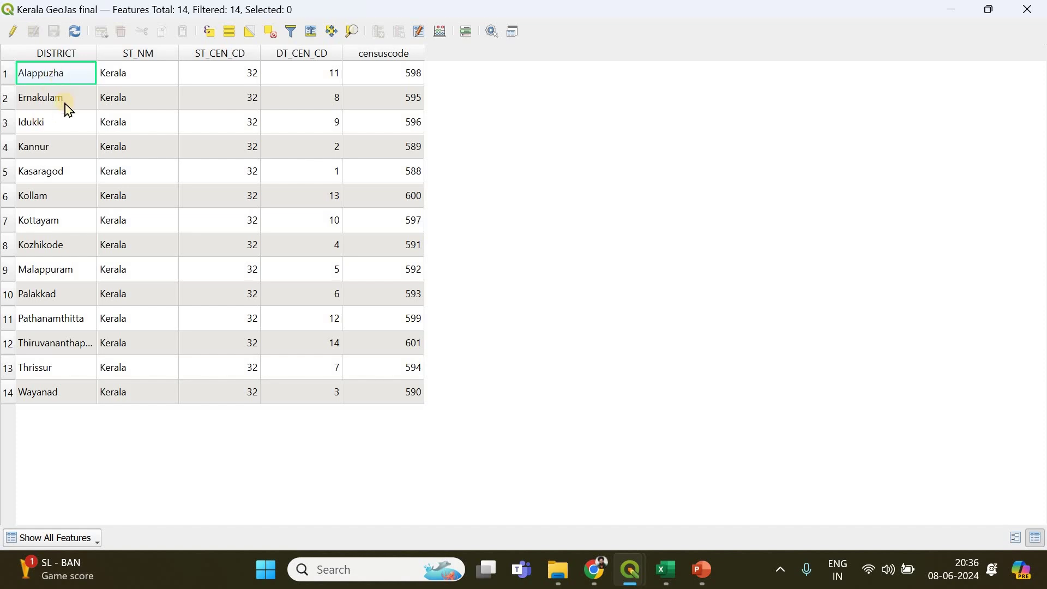
{"action": "left_click", "coordinate": [940, 14]}
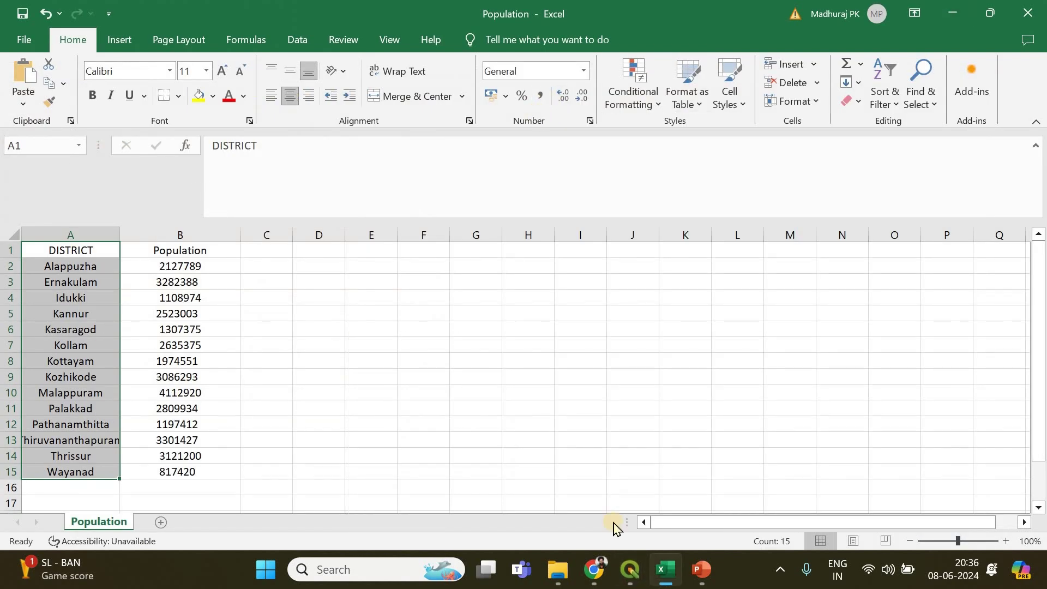
Switch to the QGIS project window and add Population.csv as a delimited text layer without geometry, named Population.
{"action": "mouse_move", "coordinate": [630, 569]}
{"action": "left_click", "coordinate": [589, 434]}
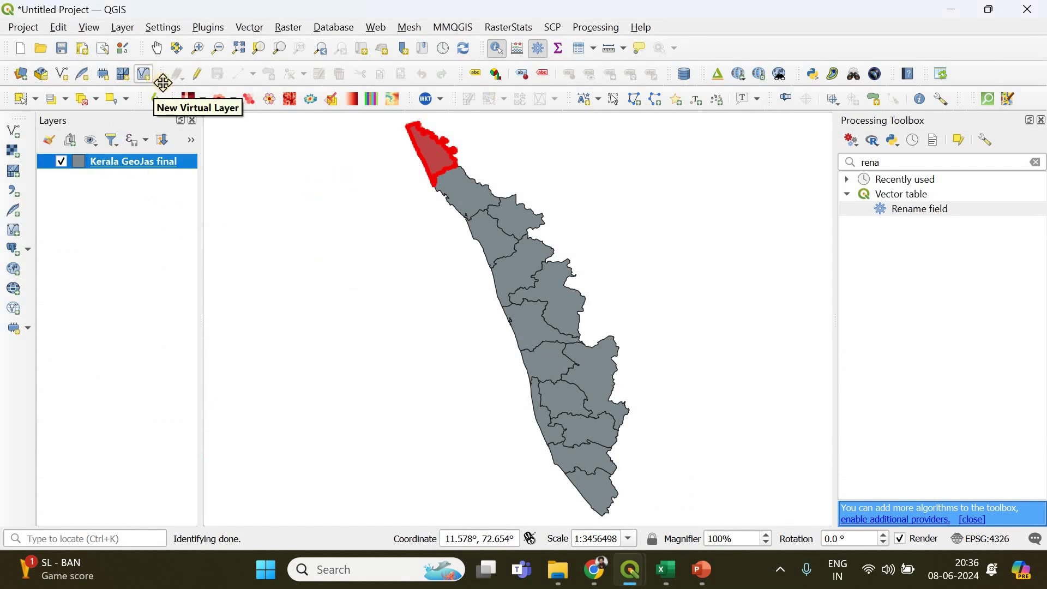
{"action": "left_click", "coordinate": [123, 30]}
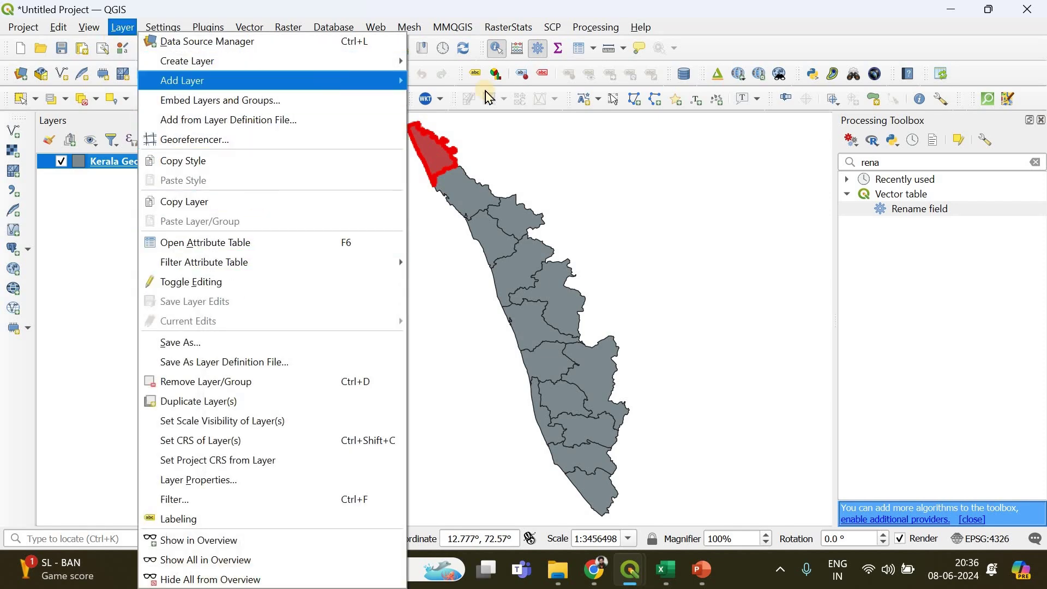
{"action": "mouse_move", "coordinate": [327, 81]}
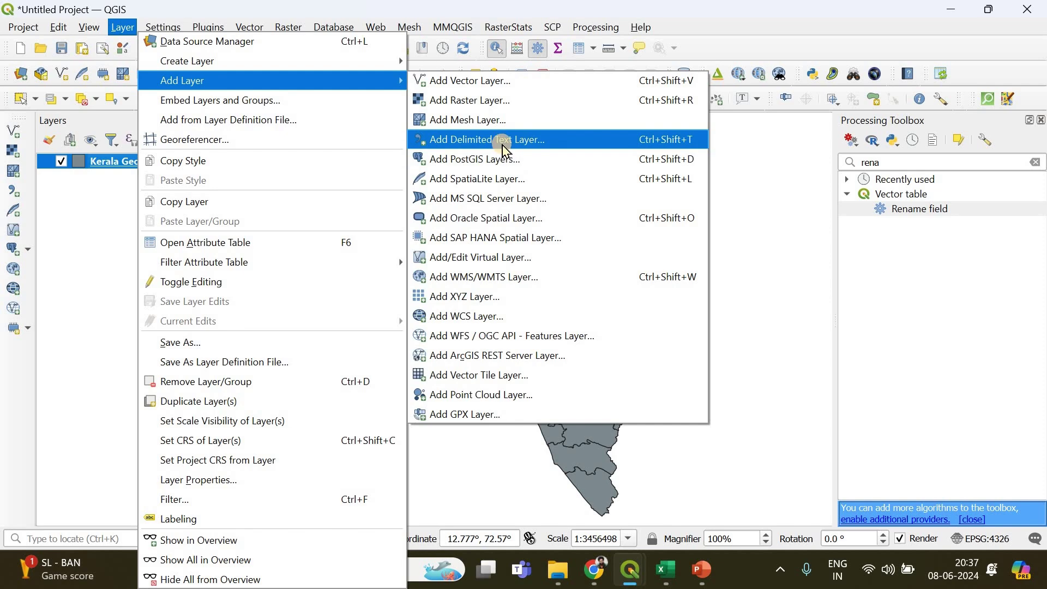
{"action": "left_click", "coordinate": [504, 143]}
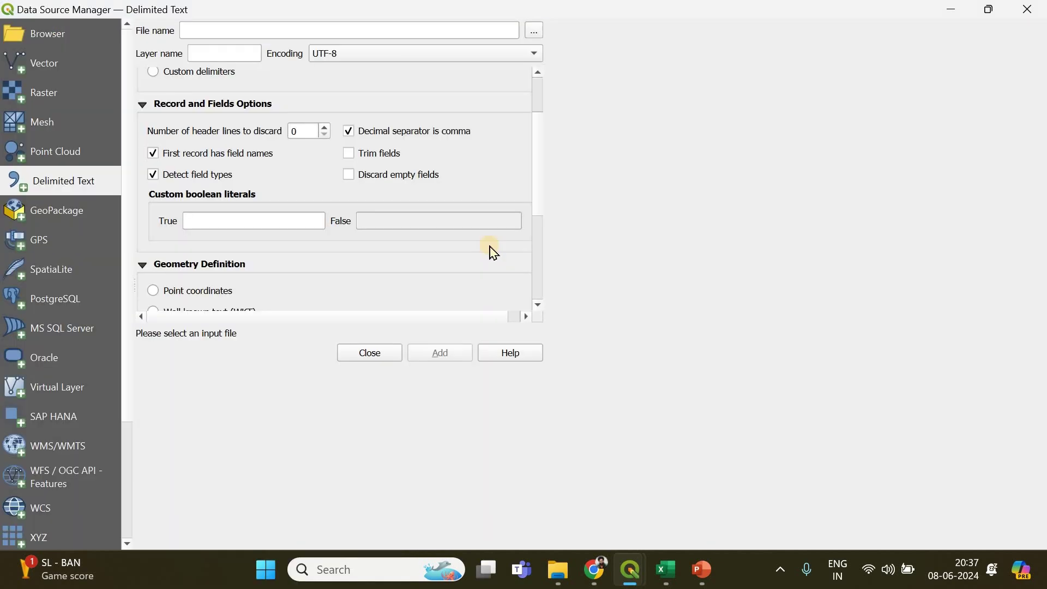
{"action": "left_click", "coordinate": [1035, 31]}
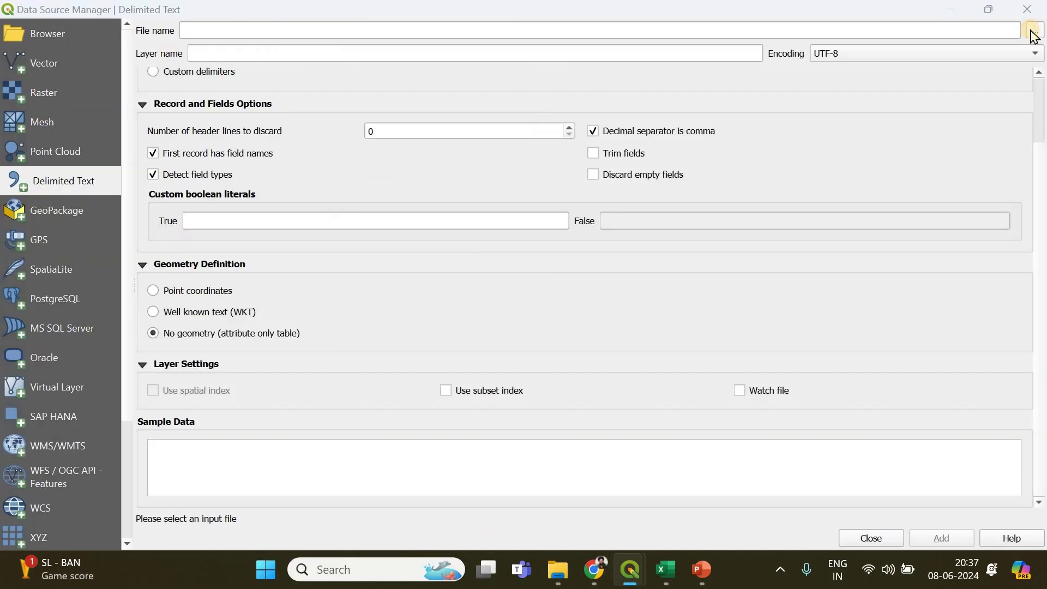
{"action": "left_click", "coordinate": [258, 254]}
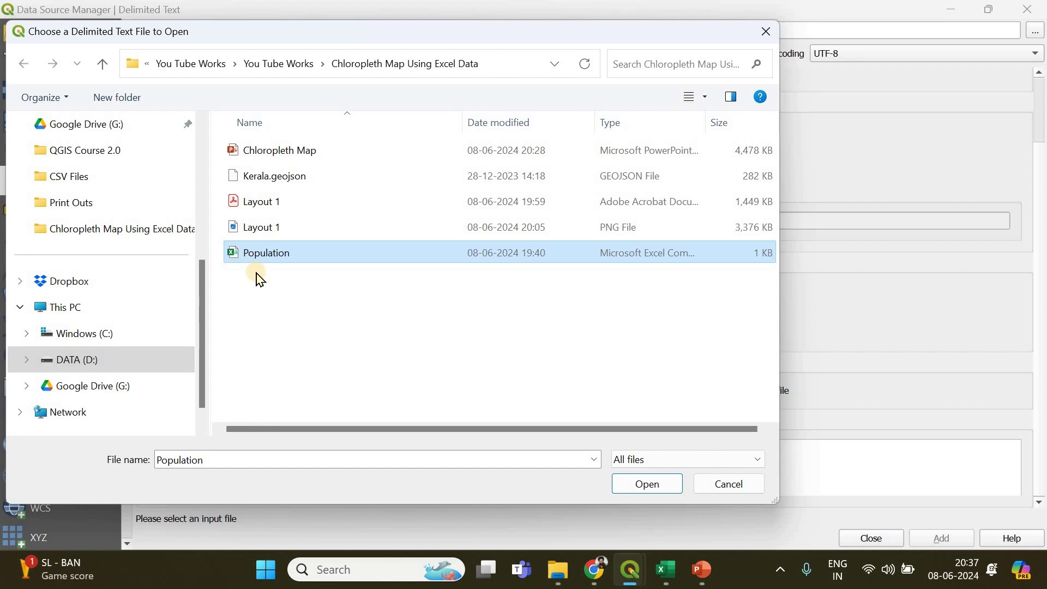
{"action": "left_click", "coordinate": [646, 482]}
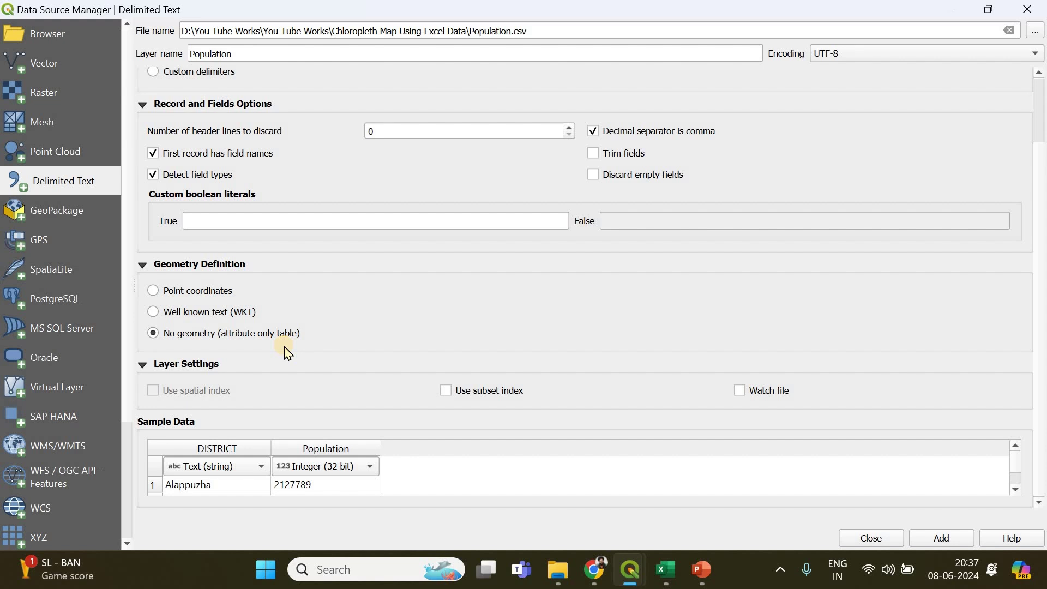
{"action": "left_click", "coordinate": [941, 540]}
{"action": "left_click", "coordinate": [871, 538]}
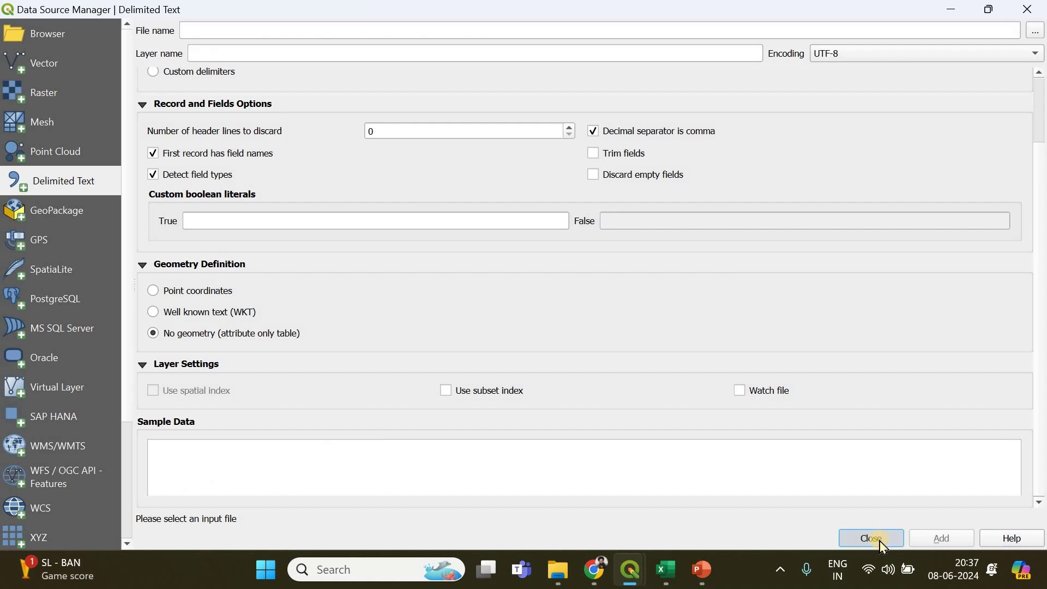
{"action": "left_click", "coordinate": [431, 131]}
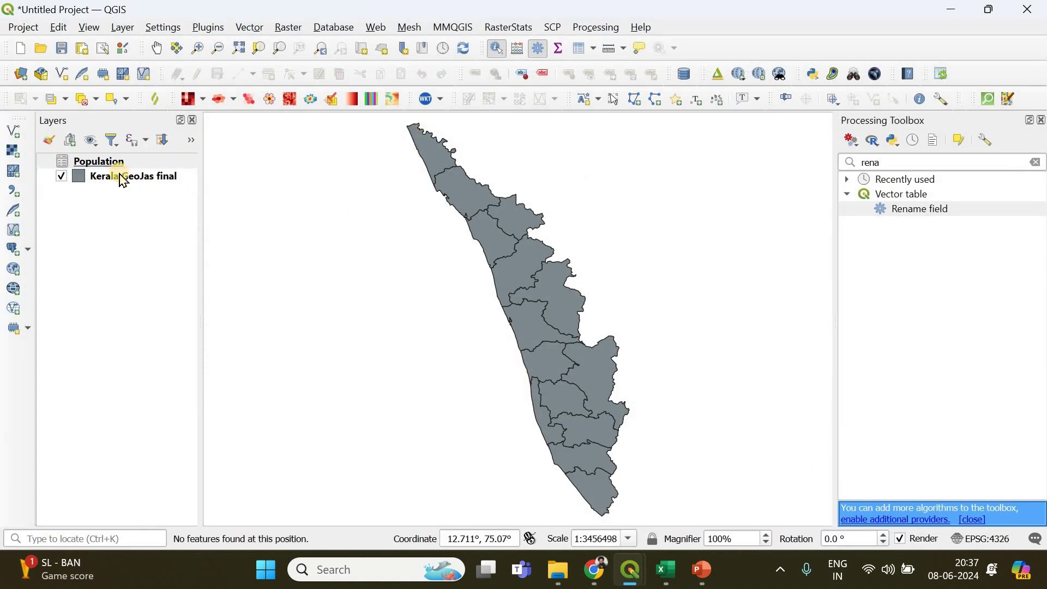
Open the attribute table of the Population layer.
{"action": "right_click", "coordinate": [109, 160]}
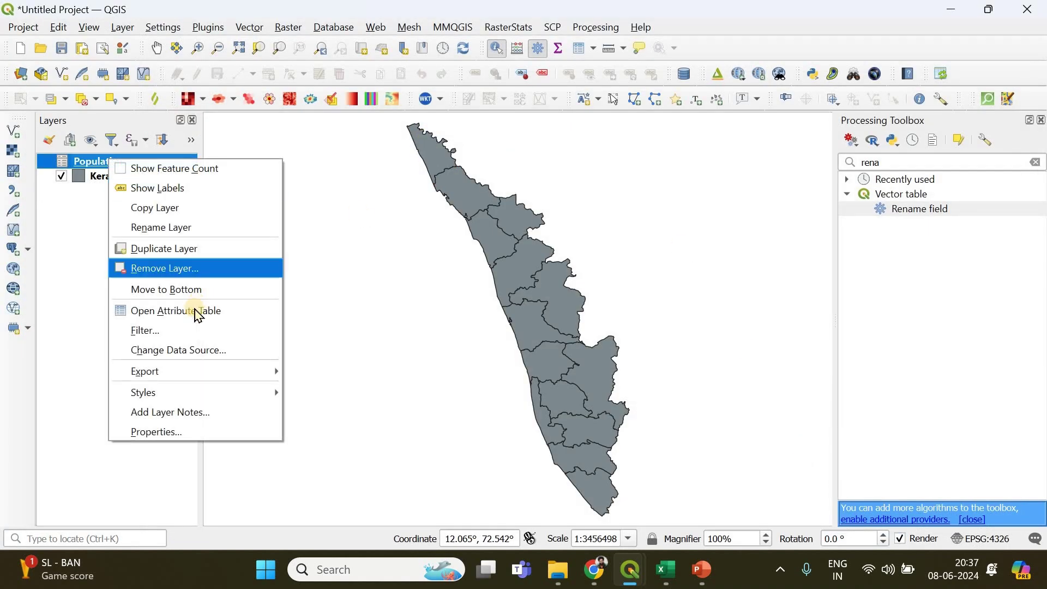
{"action": "key", "text": "Return"}
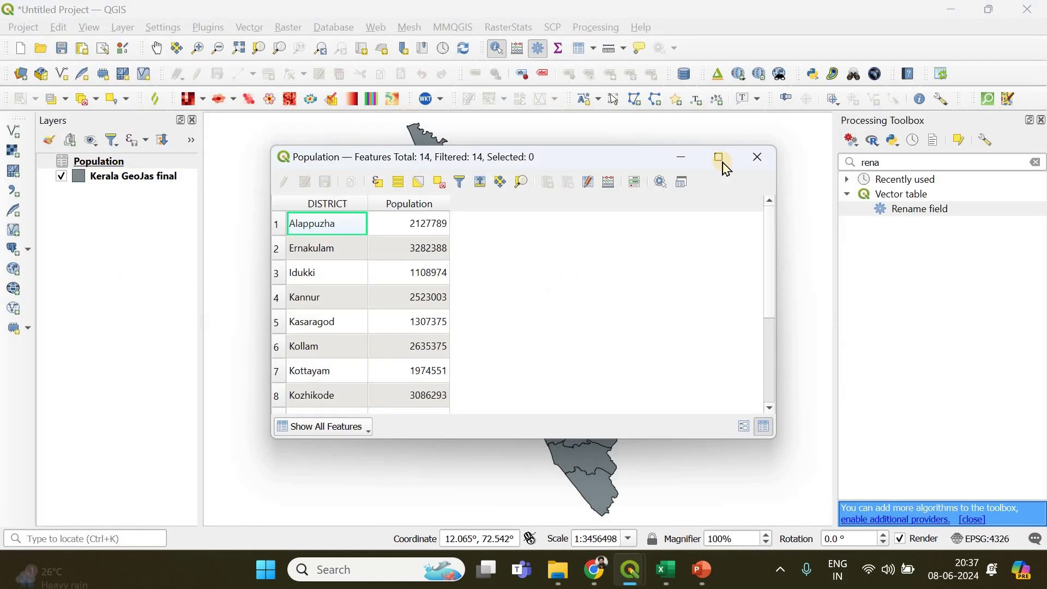
Review the Population table enlarged, compare it with the Kerala GeoJas final attribute table, and return to the maximized project window.
{"action": "double_click", "coordinate": [327, 157]}
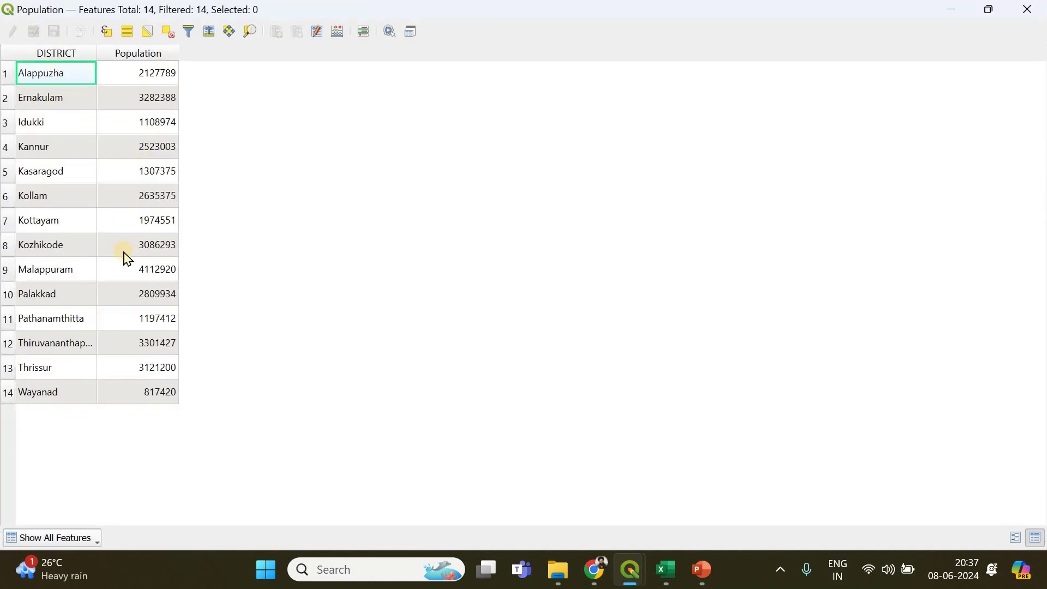
{"action": "key", "text": "alt+Tab"}
{"action": "mouse_move", "coordinate": [629, 569]}
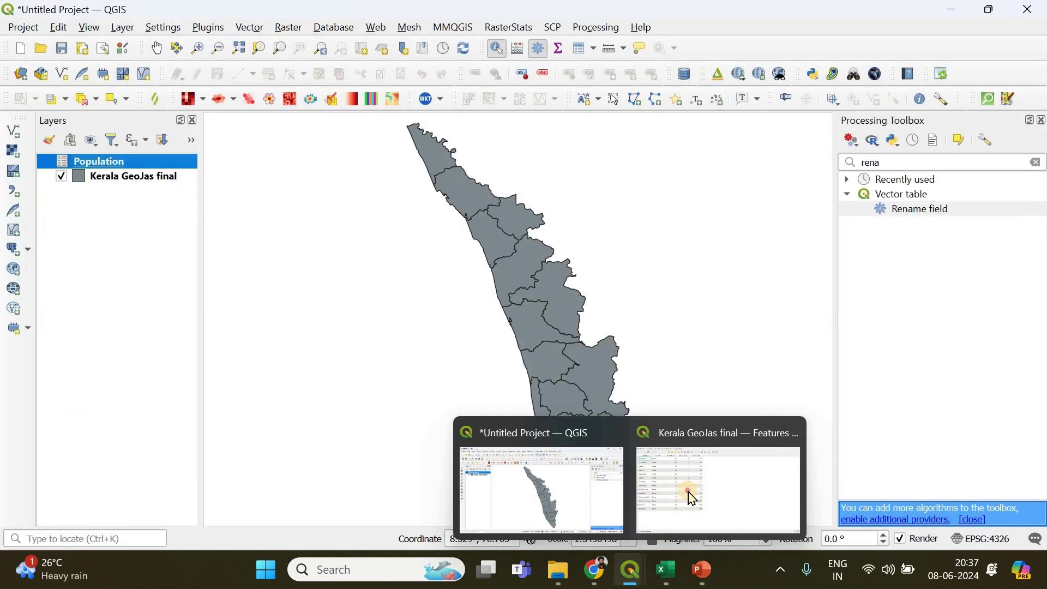
{"action": "left_click", "coordinate": [718, 488]}
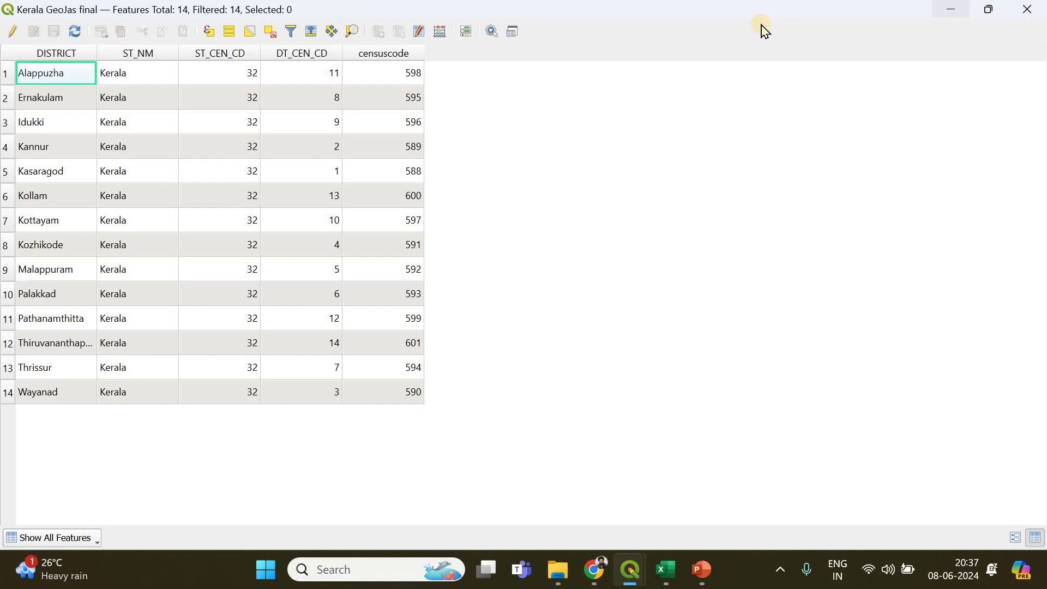
{"action": "left_click", "coordinate": [1019, 30]}
{"action": "left_click", "coordinate": [75, 187]}
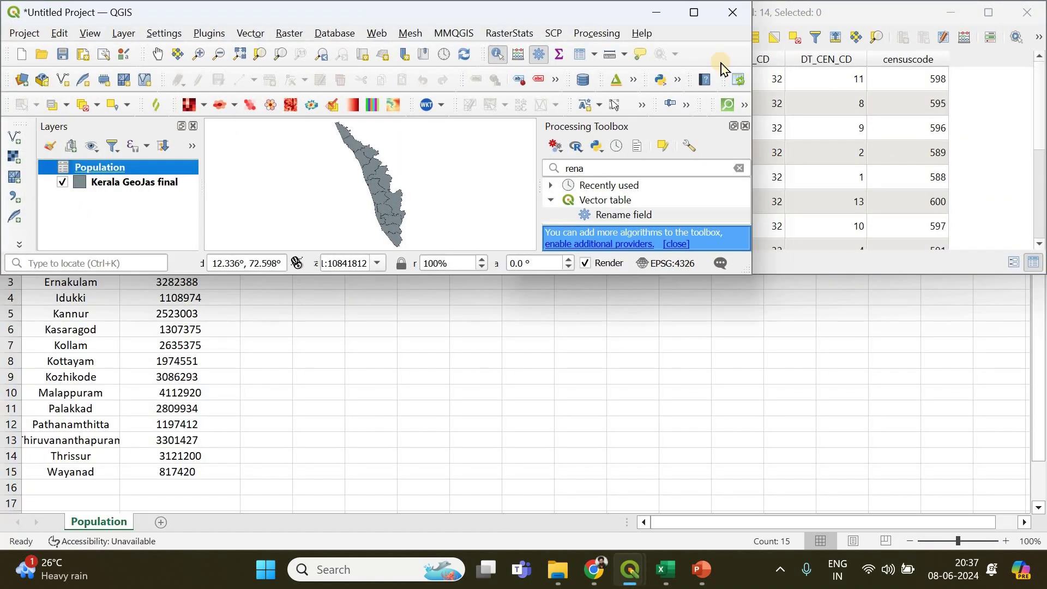
{"action": "left_click", "coordinate": [694, 12]}
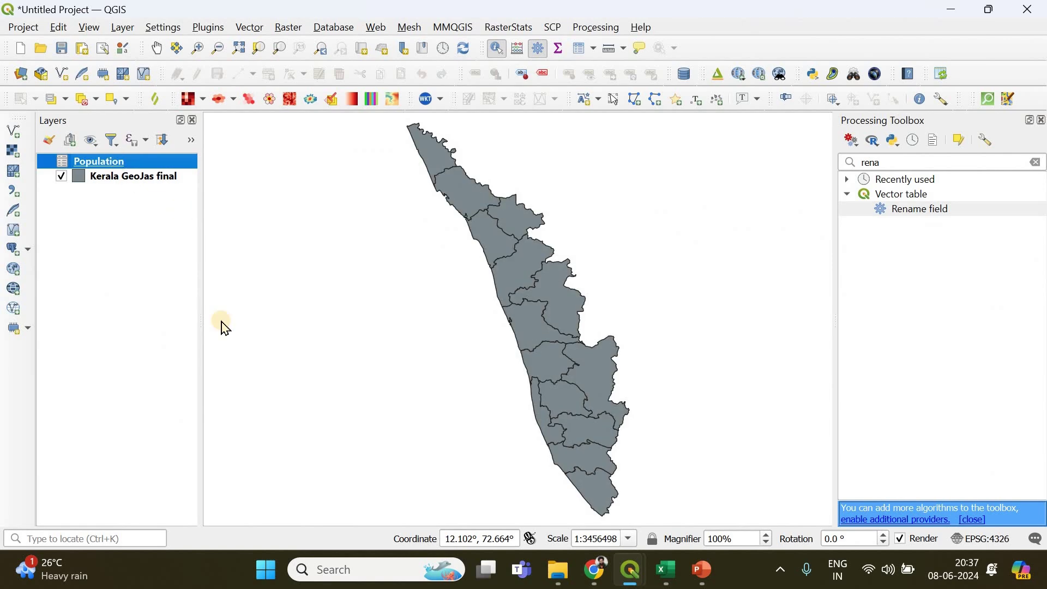
Place the Population and Kerala GeoJas final attribute tables side by side, compare their DISTRICT fields, and close both tables.
{"action": "right_click", "coordinate": [121, 161]}
{"action": "left_click", "coordinate": [207, 309]}
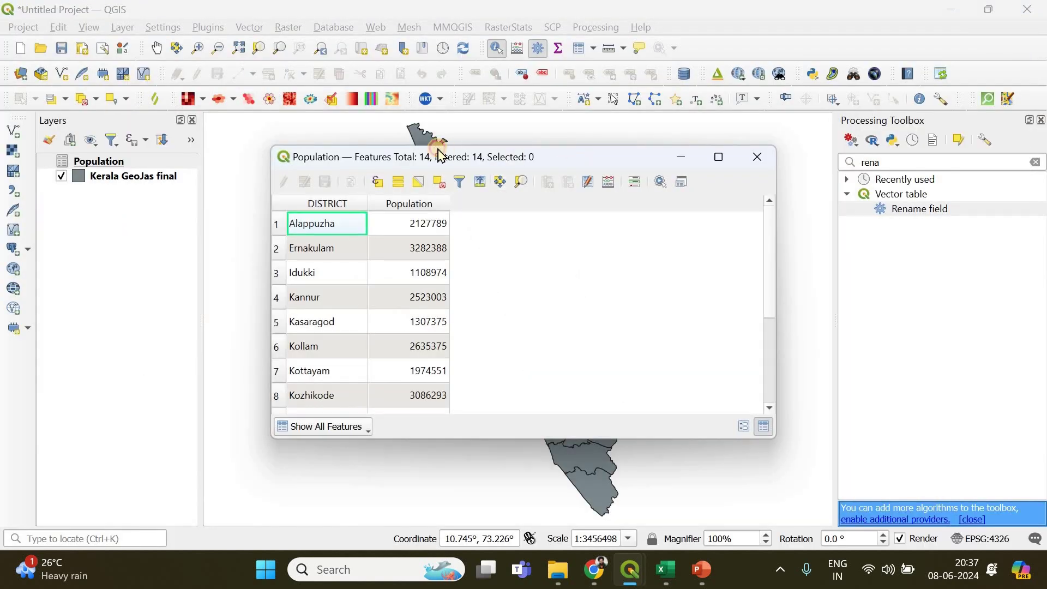
{"action": "left_click_drag", "start_coordinate": [441, 155], "coordinate": [302, 152]}
{"action": "mouse_move", "coordinate": [631, 570]}
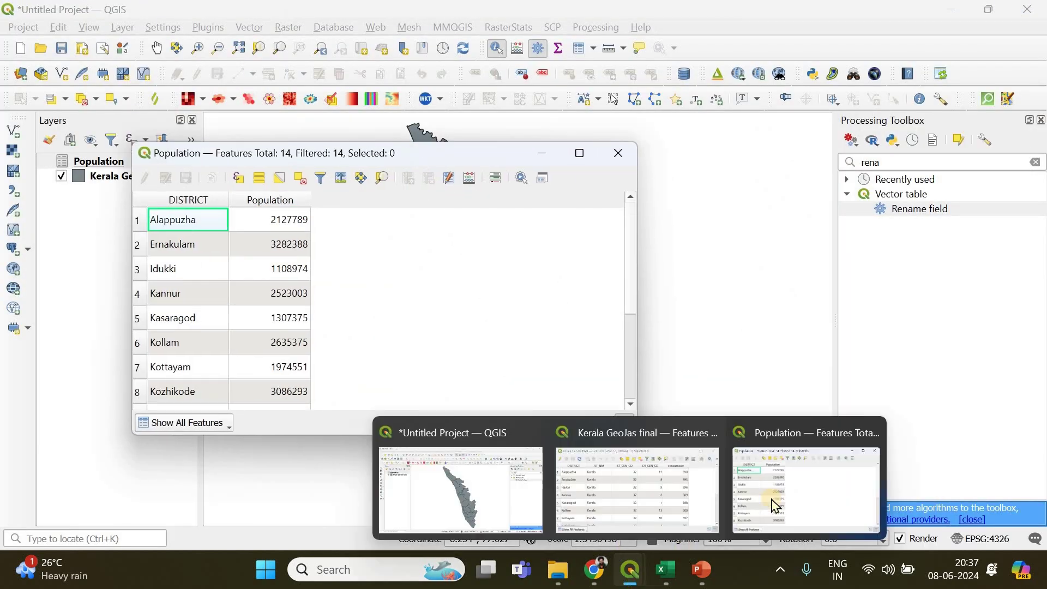
{"action": "left_click", "coordinate": [682, 489]}
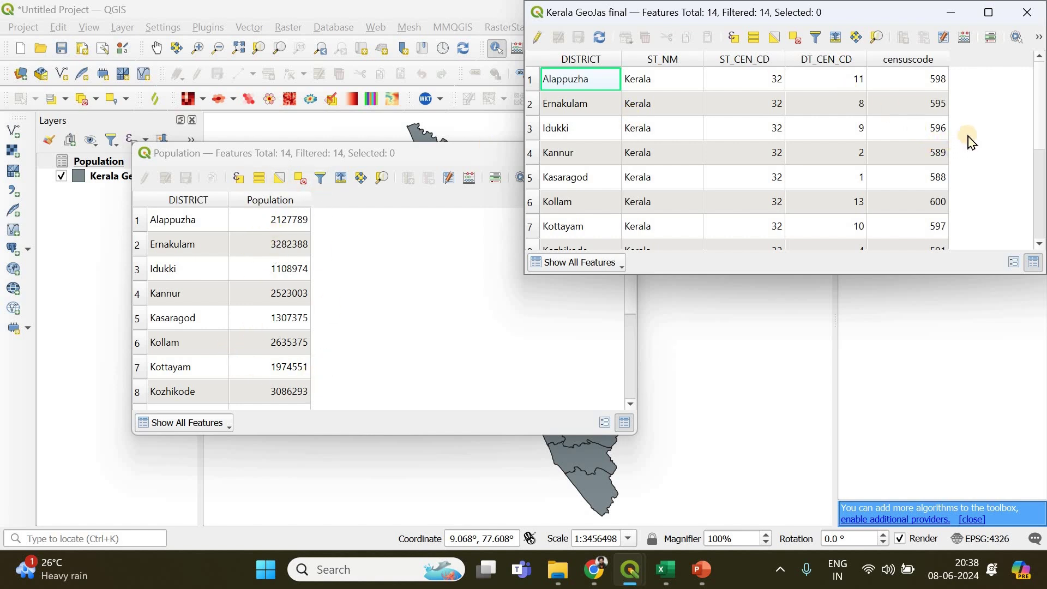
{"action": "left_click", "coordinate": [484, 156]}
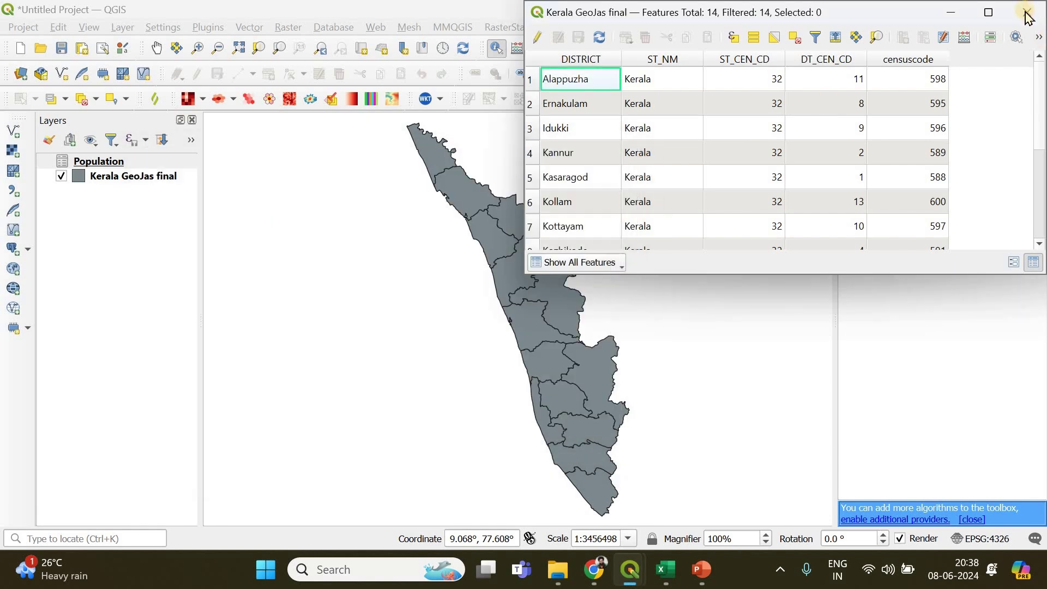
Join the Population layer to Kerala GeoJas final, using DISTRICT as both the join field and the target field.
{"action": "left_click", "coordinate": [123, 180]}
{"action": "right_click", "coordinate": [127, 182]}
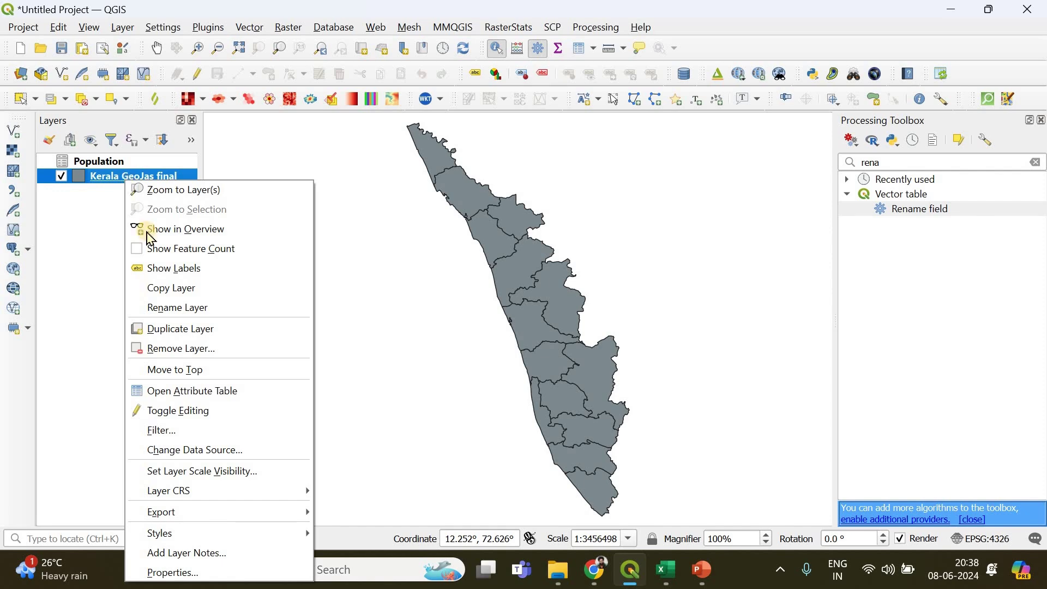
{"action": "left_click", "coordinate": [219, 573]}
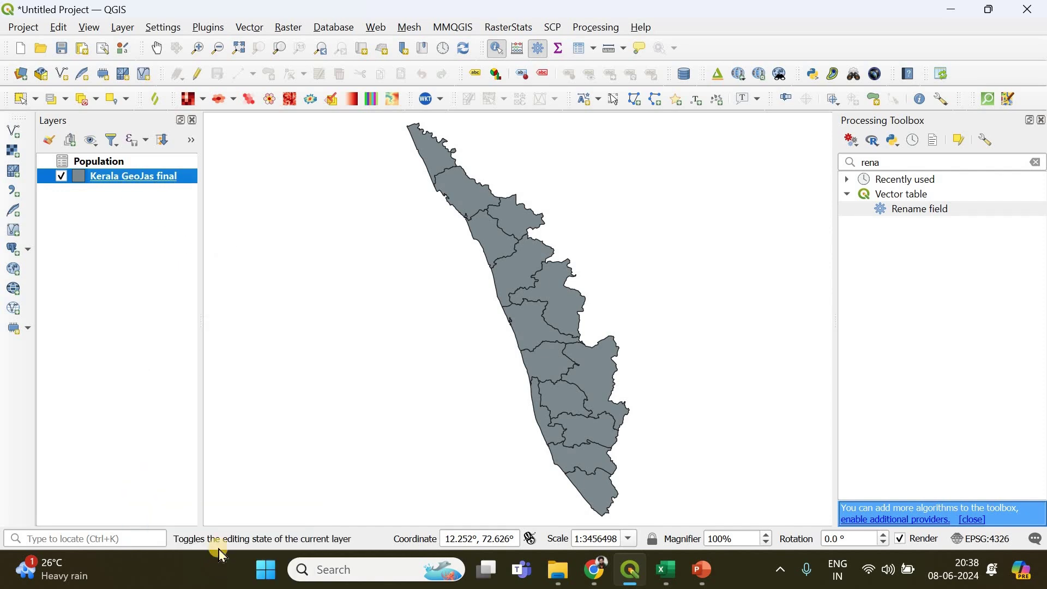
{"action": "left_click", "coordinate": [70, 179]}
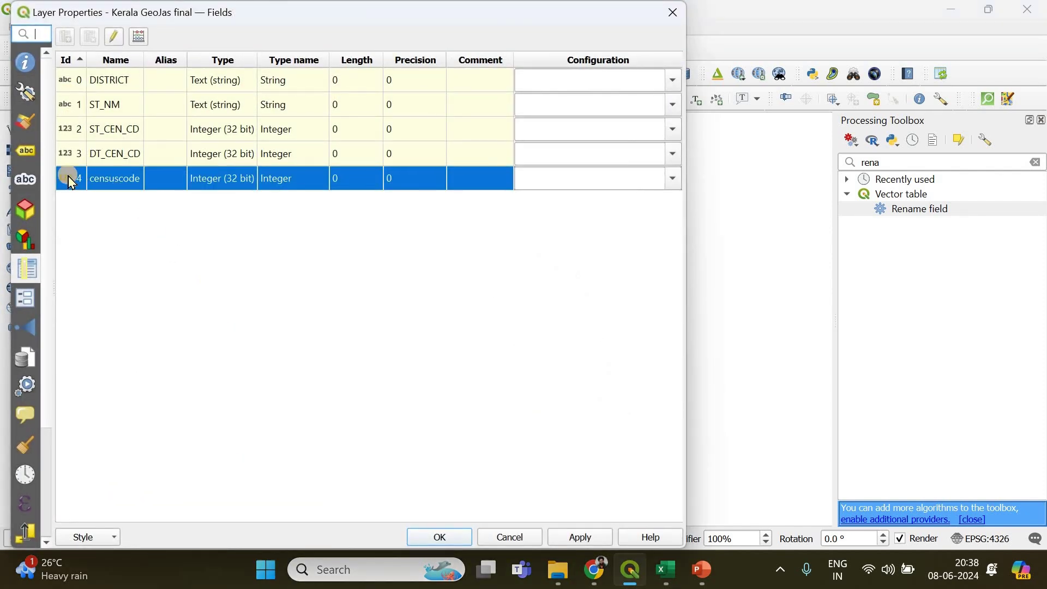
{"action": "left_click", "coordinate": [30, 328]}
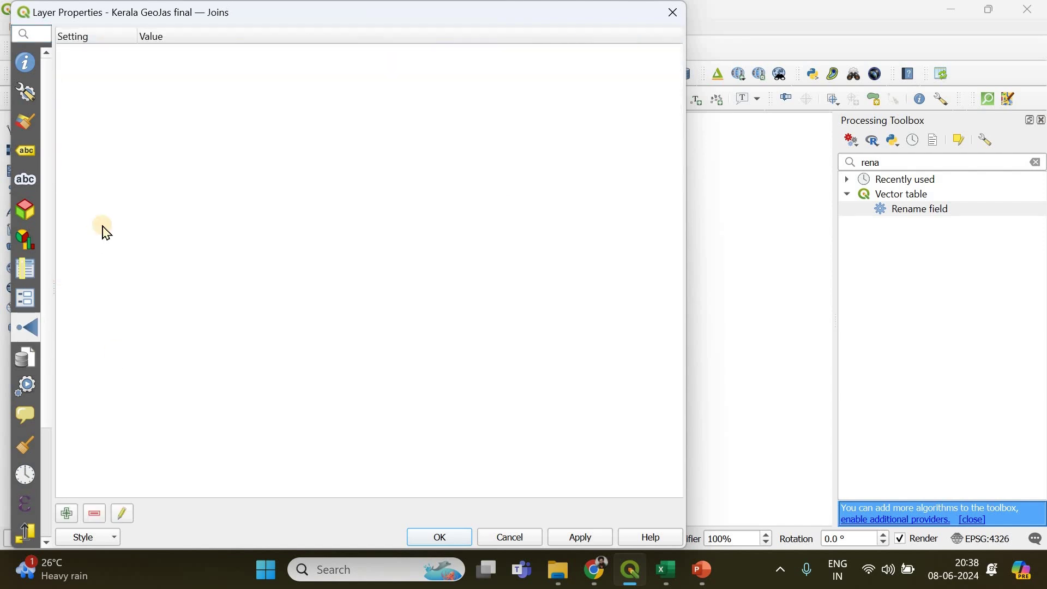
{"action": "left_click", "coordinate": [67, 515]}
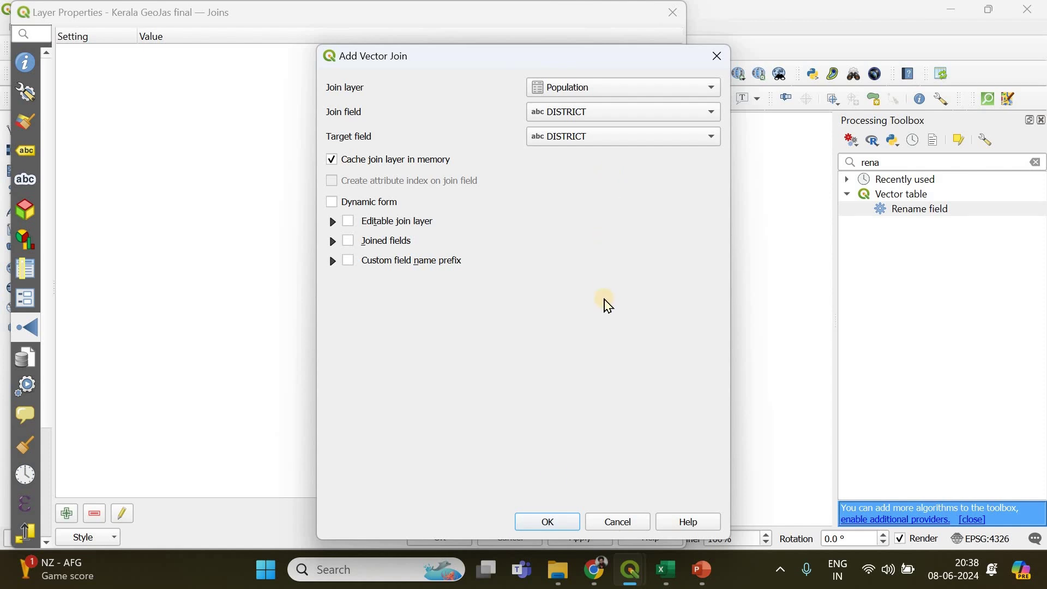
{"action": "left_click", "coordinate": [551, 525]}
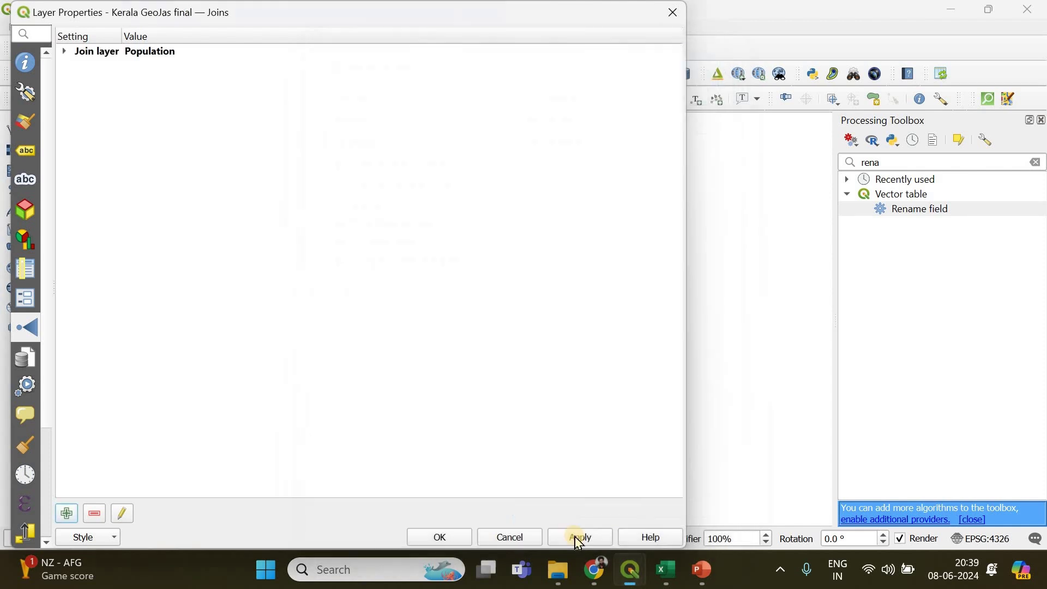
{"action": "left_click", "coordinate": [448, 540]}
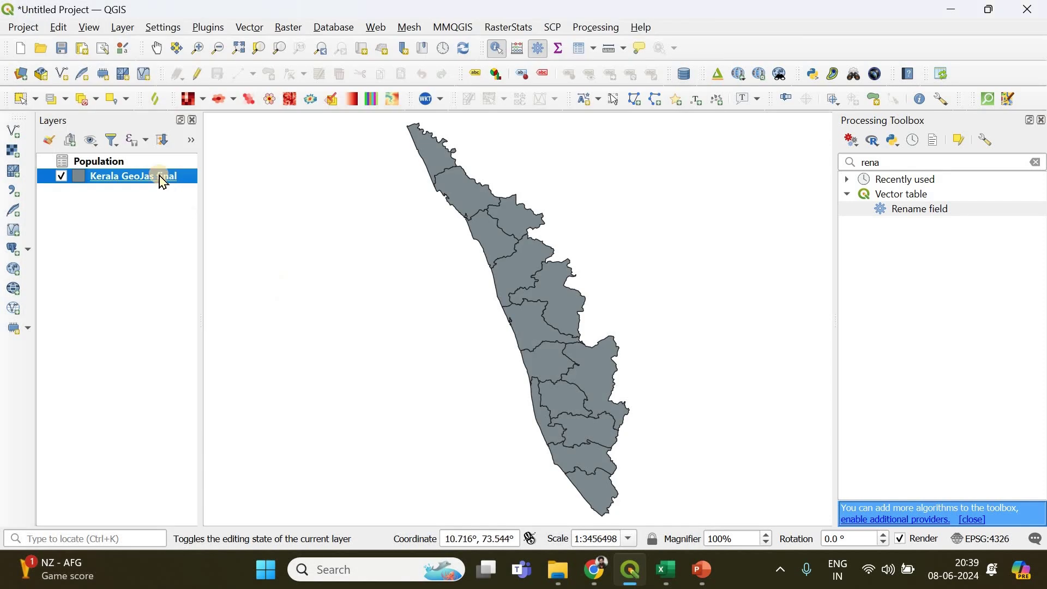
Examine the joined population column in the Kerala GeoJas final attribute table, sorting by it and widening it to read its full name.
{"action": "left_click", "coordinate": [152, 178]}
{"action": "right_click", "coordinate": [154, 183]}
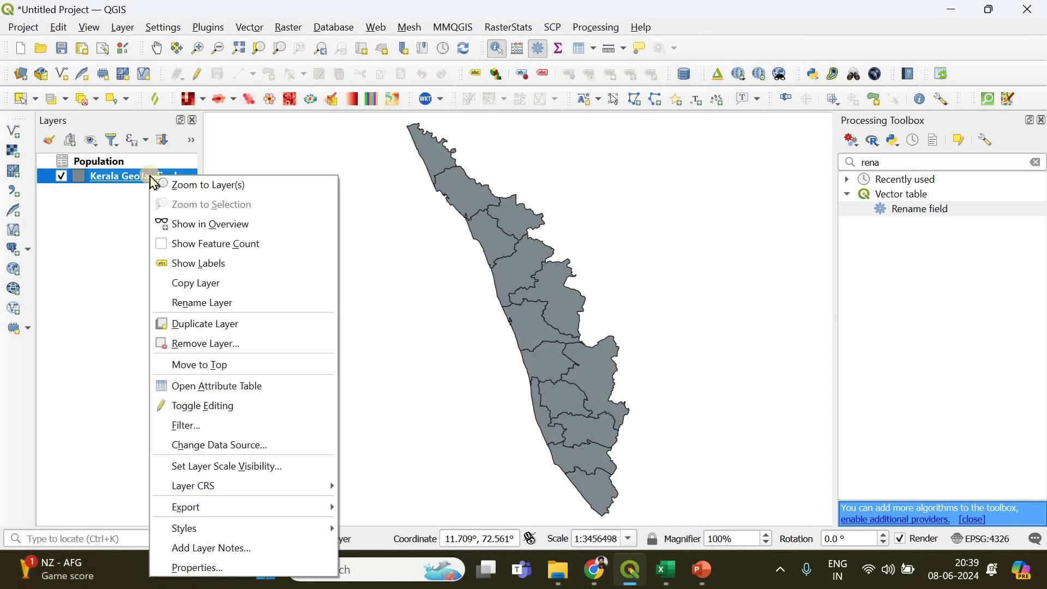
{"action": "left_click", "coordinate": [265, 567]}
{"action": "left_click", "coordinate": [255, 387]}
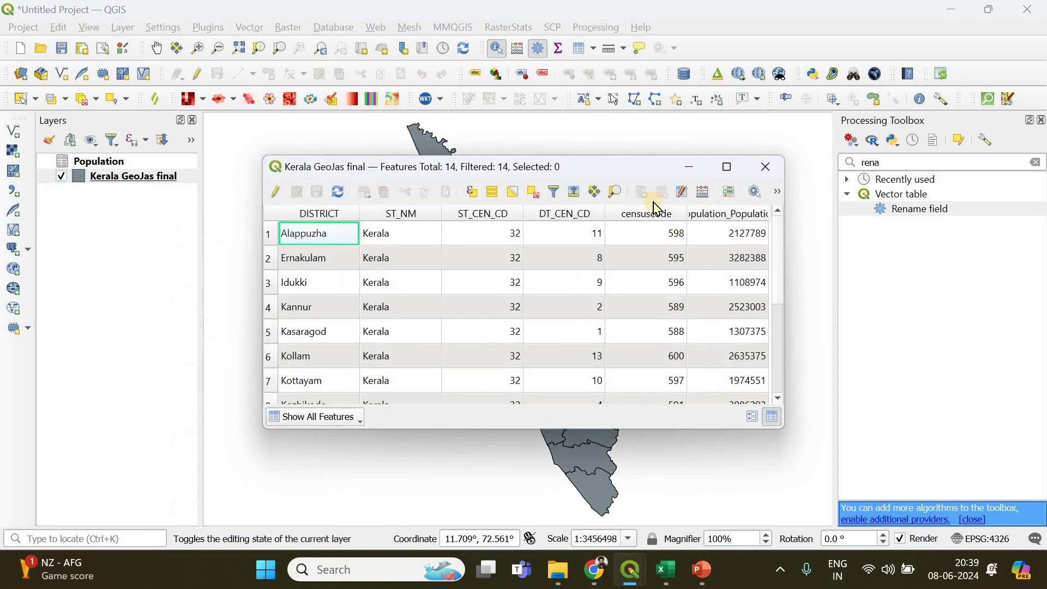
{"action": "left_click", "coordinate": [727, 167]}
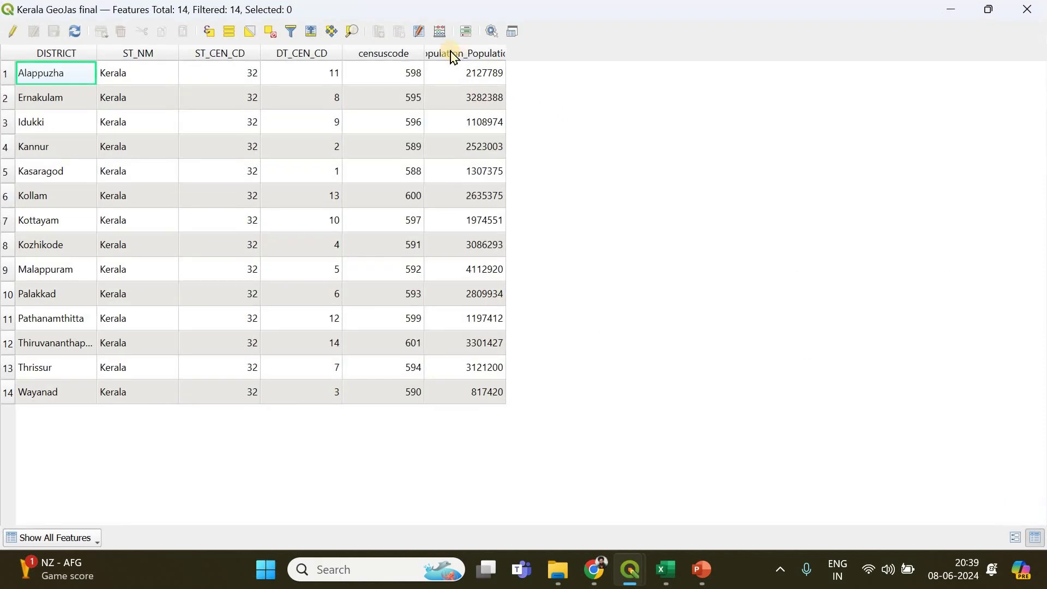
{"action": "left_click", "coordinate": [505, 55]}
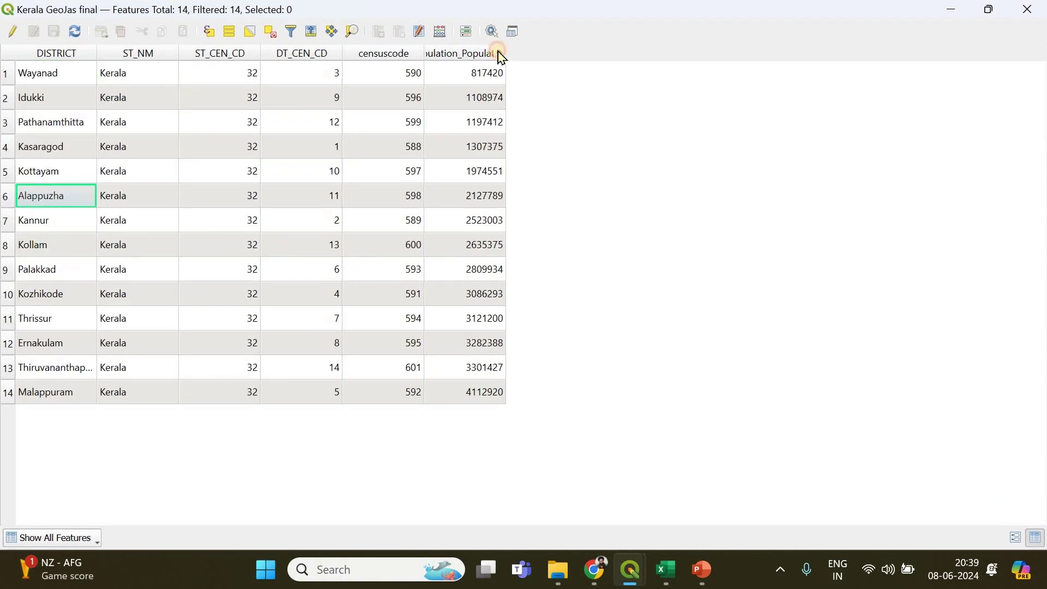
{"action": "left_click", "coordinate": [502, 53]}
{"action": "left_click_drag", "start_coordinate": [506, 51], "coordinate": [613, 54]}
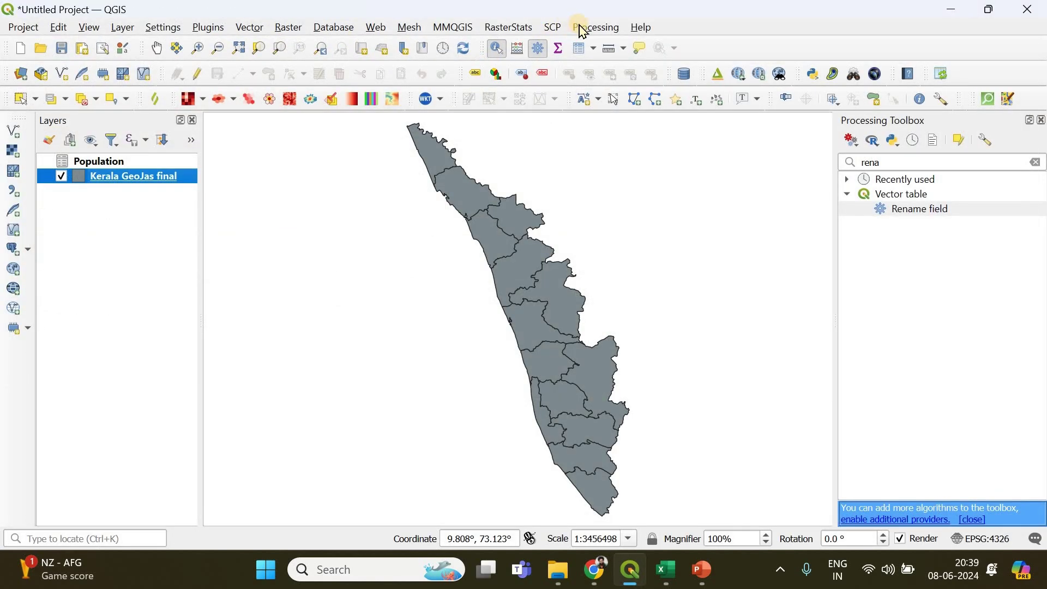
Hide the Processing Toolbox and display it again.
{"action": "left_click", "coordinate": [584, 28]}
{"action": "left_click", "coordinate": [608, 44]}
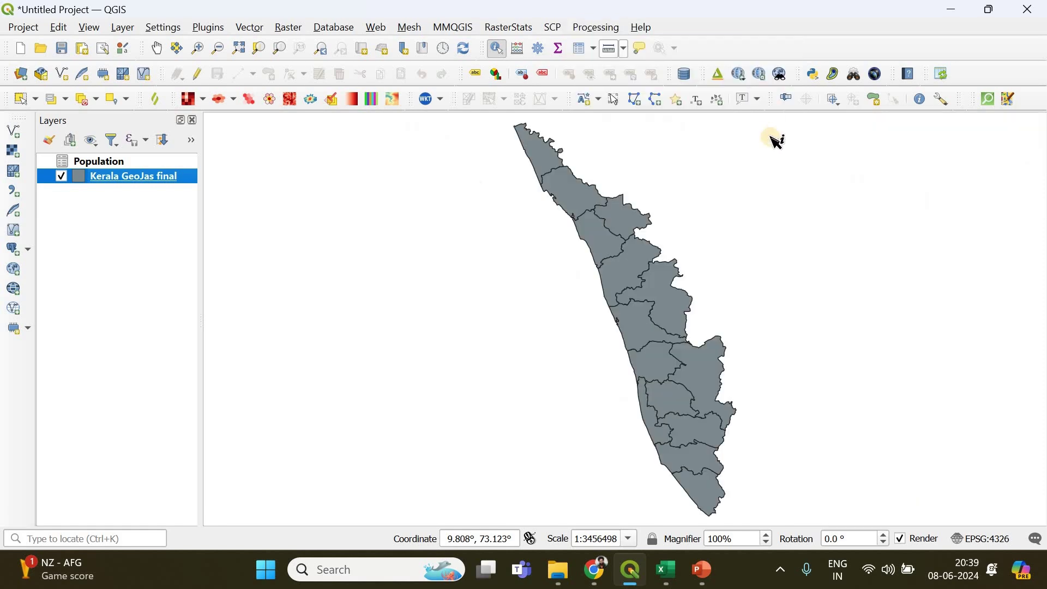
{"action": "left_click", "coordinate": [594, 28]}
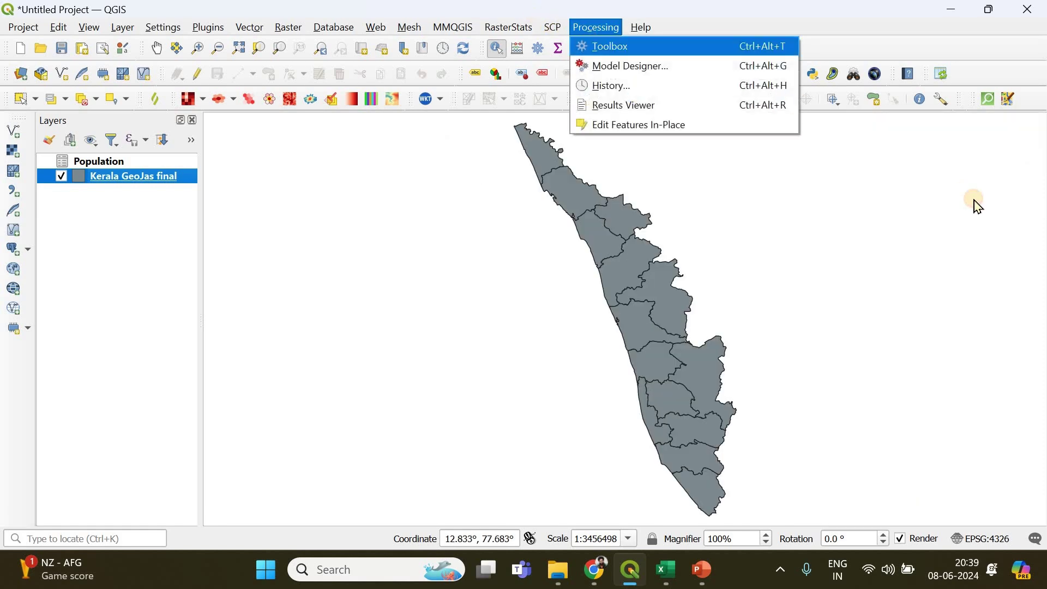
{"action": "left_click", "coordinate": [607, 44]}
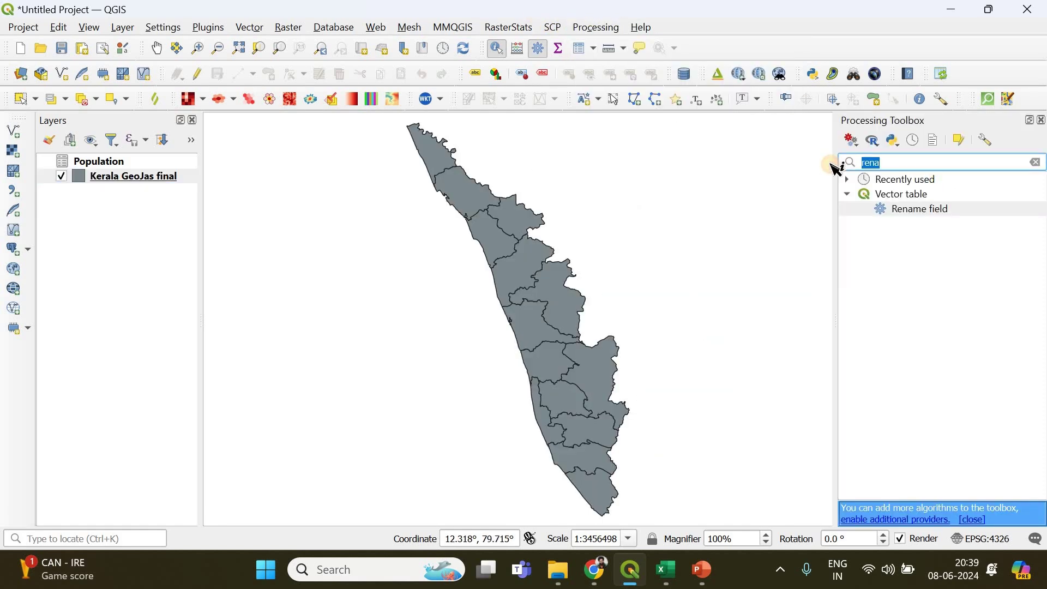
Rename Kerala GeoJas final's Population_Population field to Population with Rename field as a temporary layer, hide that output, and select the original layer.
{"action": "type", "text": "rename"}
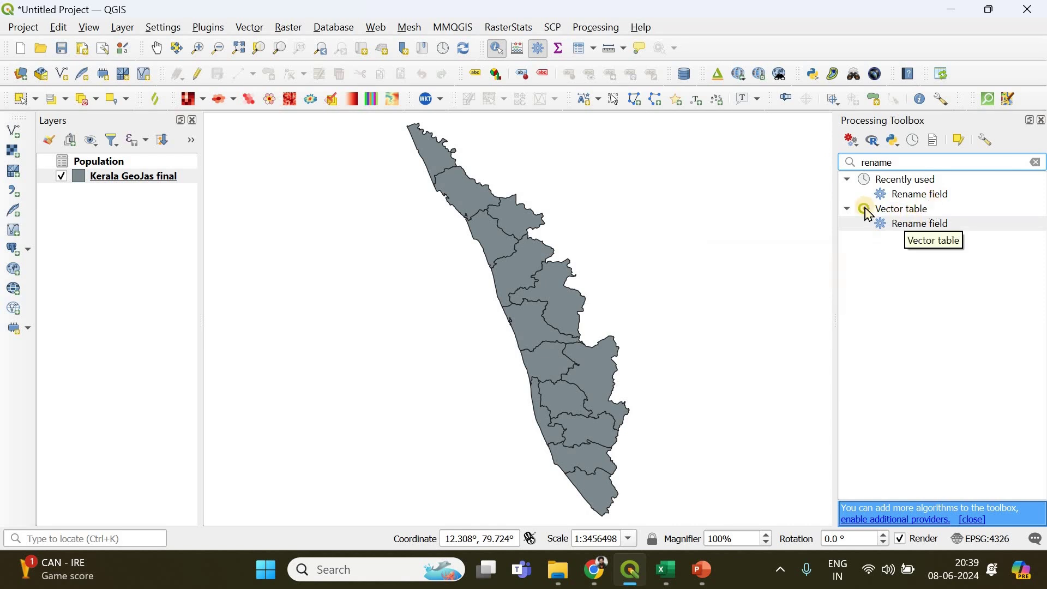
{"action": "double_click", "coordinate": [936, 225]}
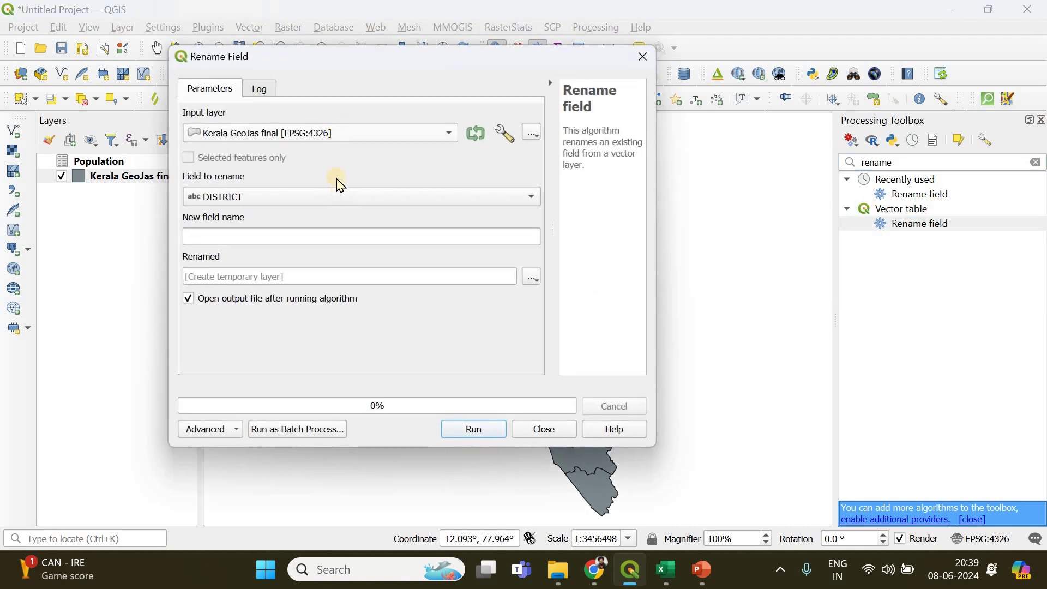
{"action": "left_click_drag", "start_coordinate": [365, 66], "coordinate": [495, 77]}
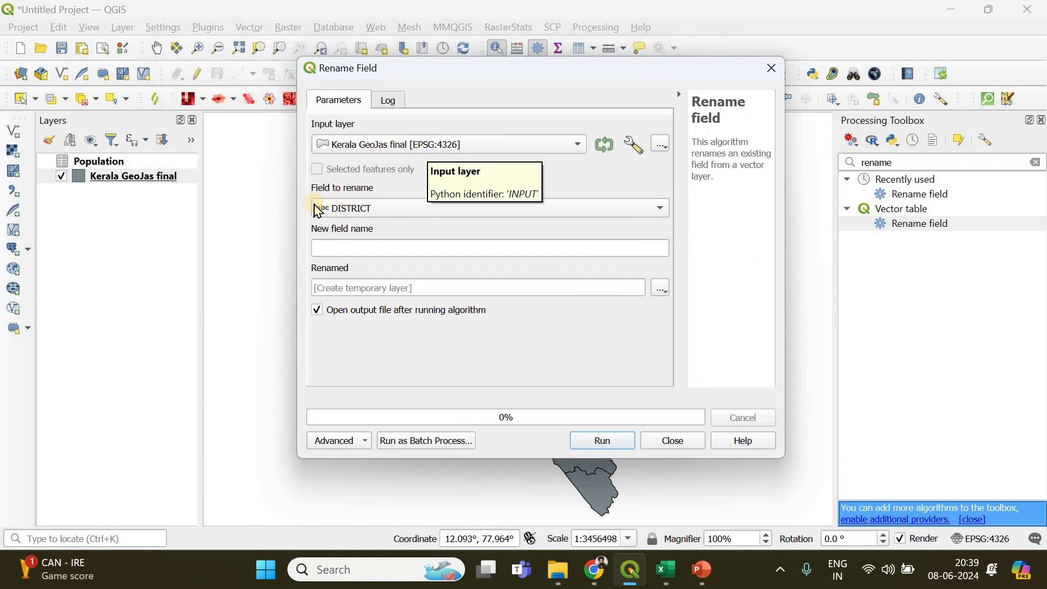
{"action": "left_click", "coordinate": [413, 212]}
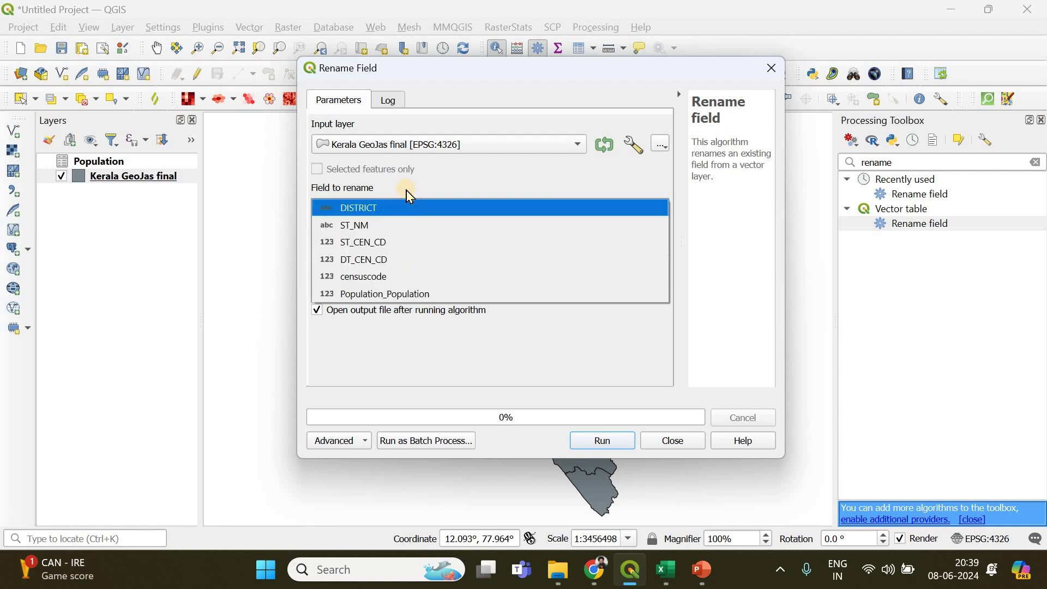
{"action": "left_click", "coordinate": [403, 294]}
{"action": "left_click", "coordinate": [384, 245]}
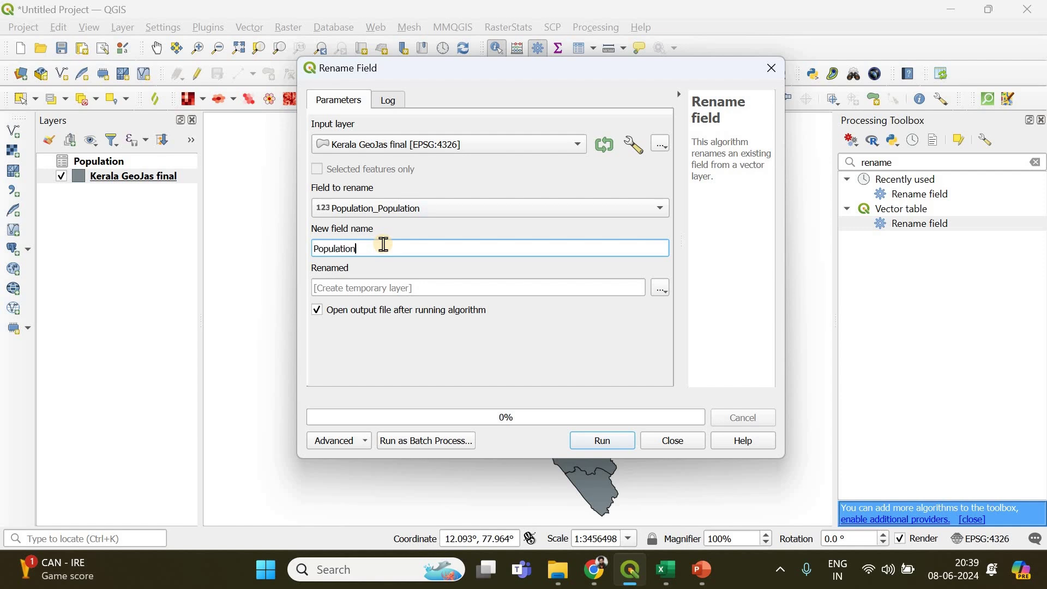
{"action": "left_click", "coordinate": [604, 450]}
{"action": "left_click", "coordinate": [673, 441]}
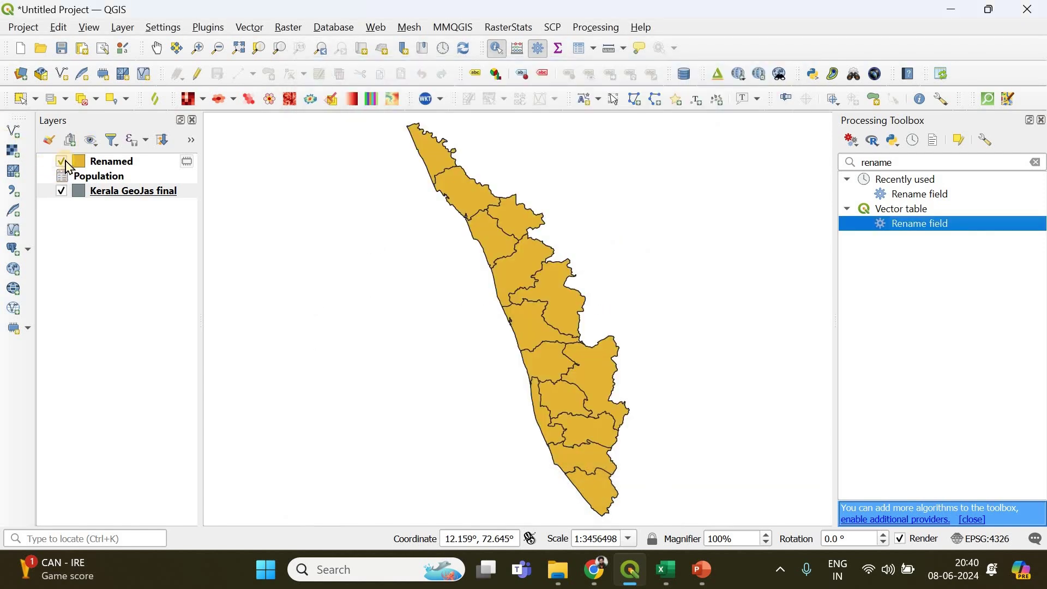
{"action": "left_click", "coordinate": [61, 161]}
{"action": "left_click", "coordinate": [117, 192]}
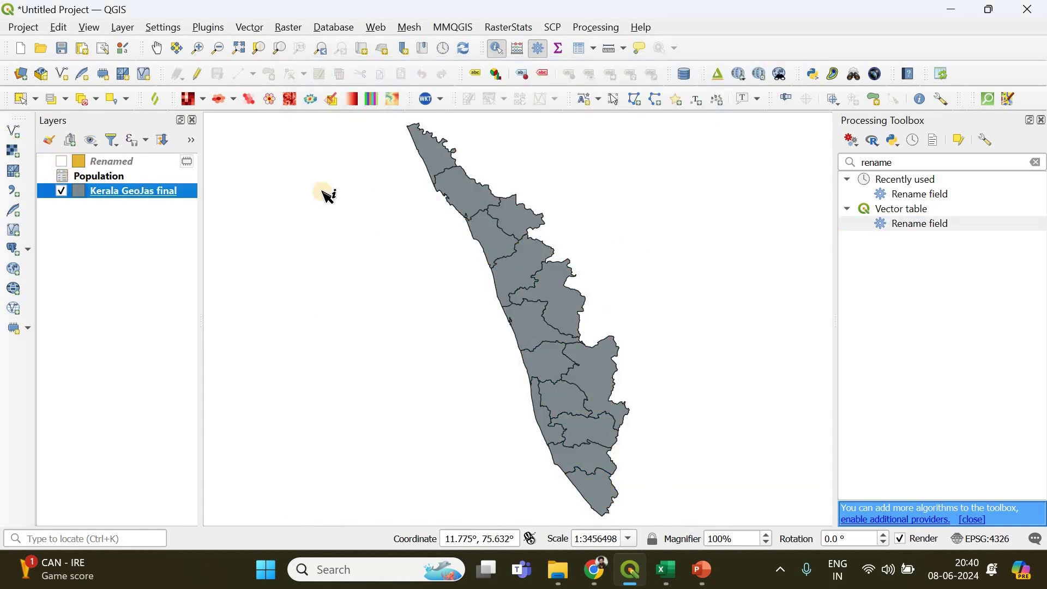
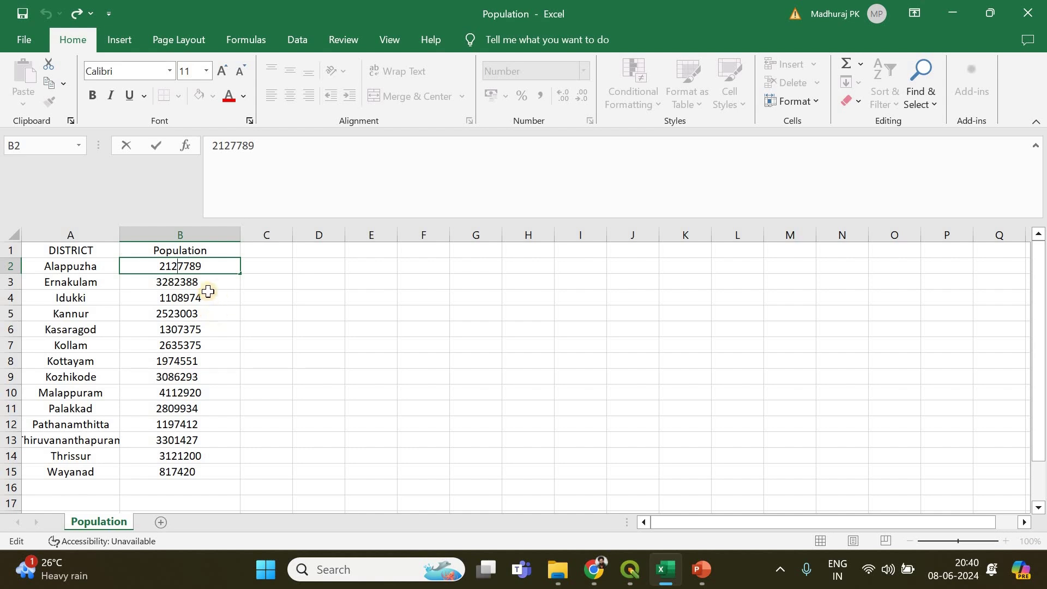
Switch to the Population spreadsheet in Excel, try adding comma separators to Alappuzha's population in B2, and remove them.
{"action": "type", "text": ","}
{"action": "left_click", "coordinate": [190, 266]}
{"action": "type", "text": ","}
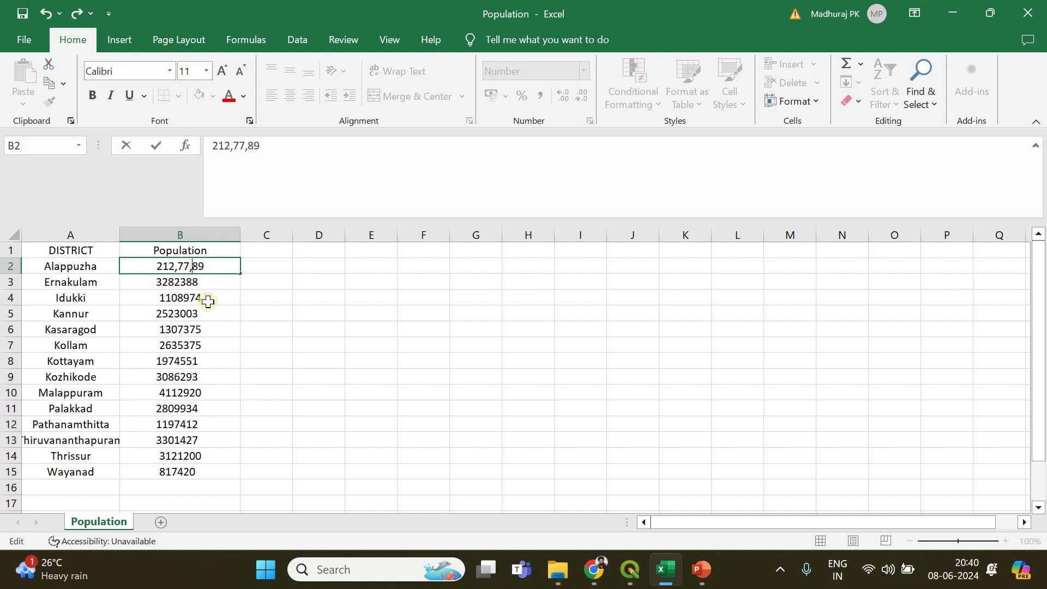
{"action": "key", "text": "BackSpace"}
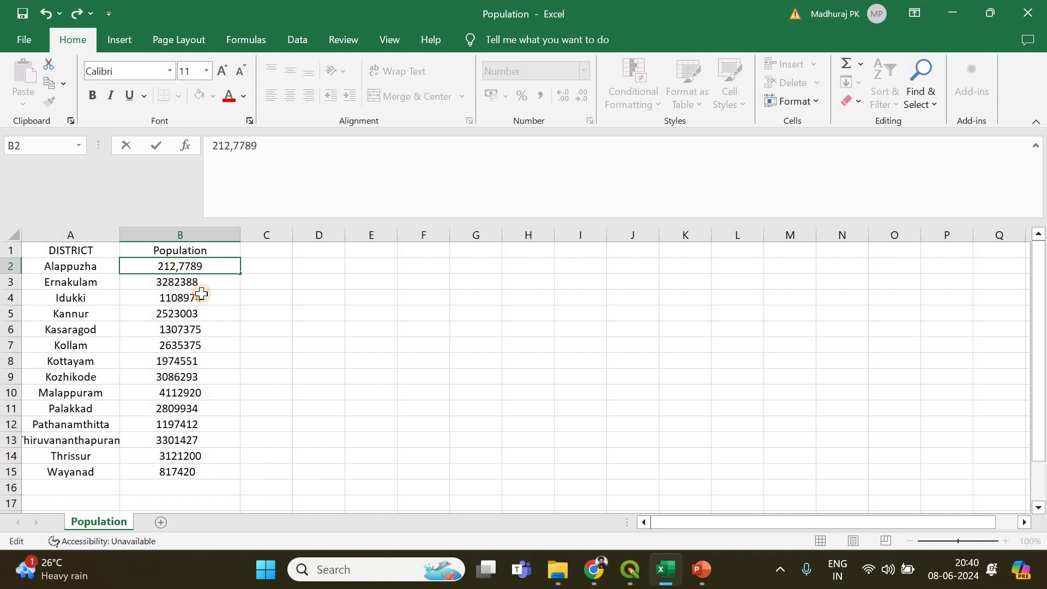
{"action": "key", "text": "BackSpace"}
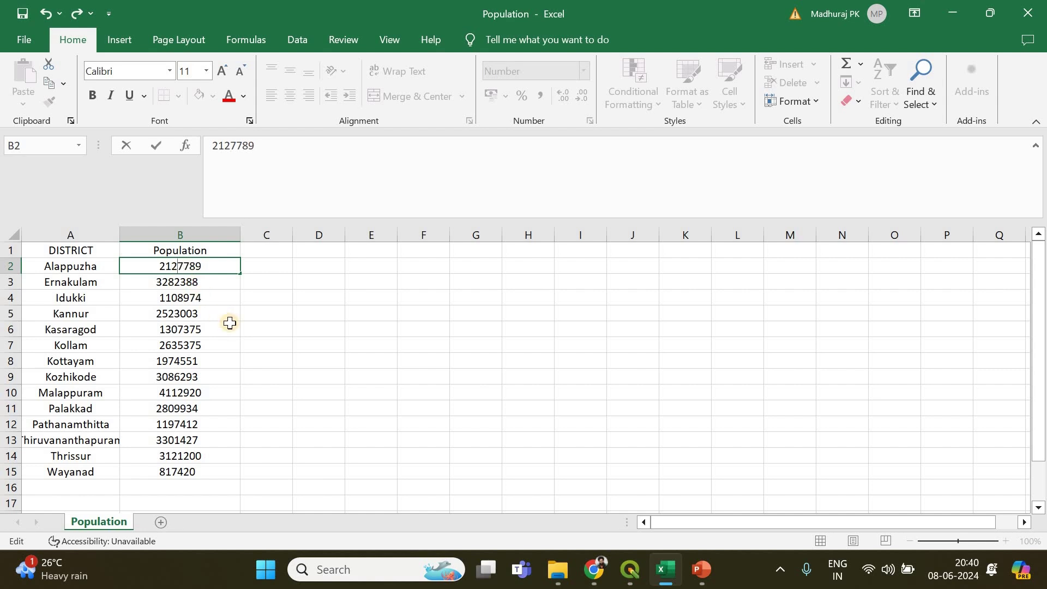
Try the 1000 separator on the population cells B2:B15, turn it off again, and accept the Number format with 0 decimal places.
{"action": "left_click", "coordinate": [316, 301]}
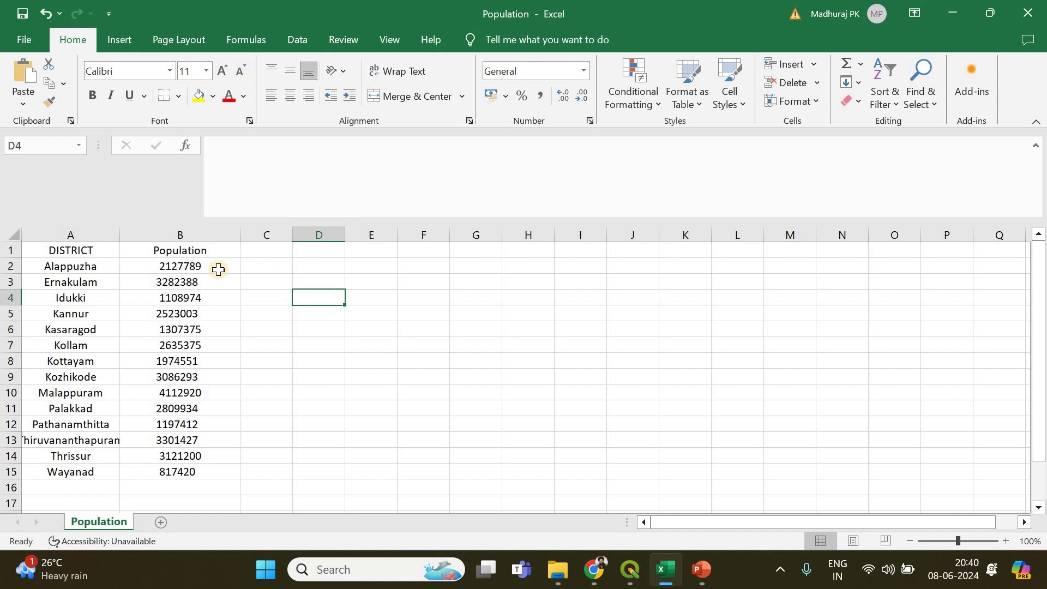
{"action": "left_click_drag", "start_coordinate": [216, 265], "coordinate": [220, 468]}
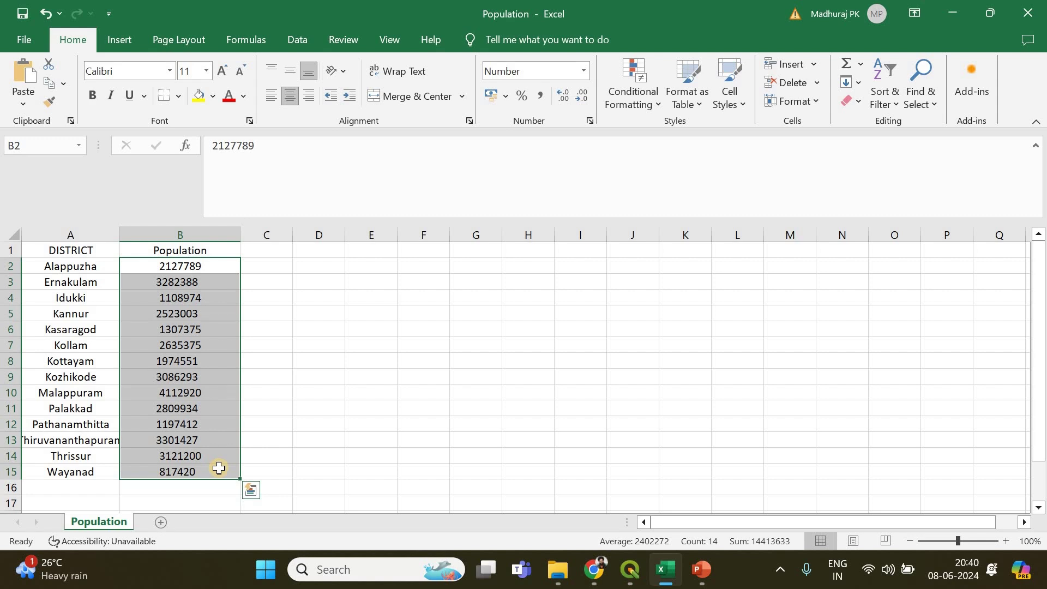
{"action": "key", "text": "ctrl+1"}
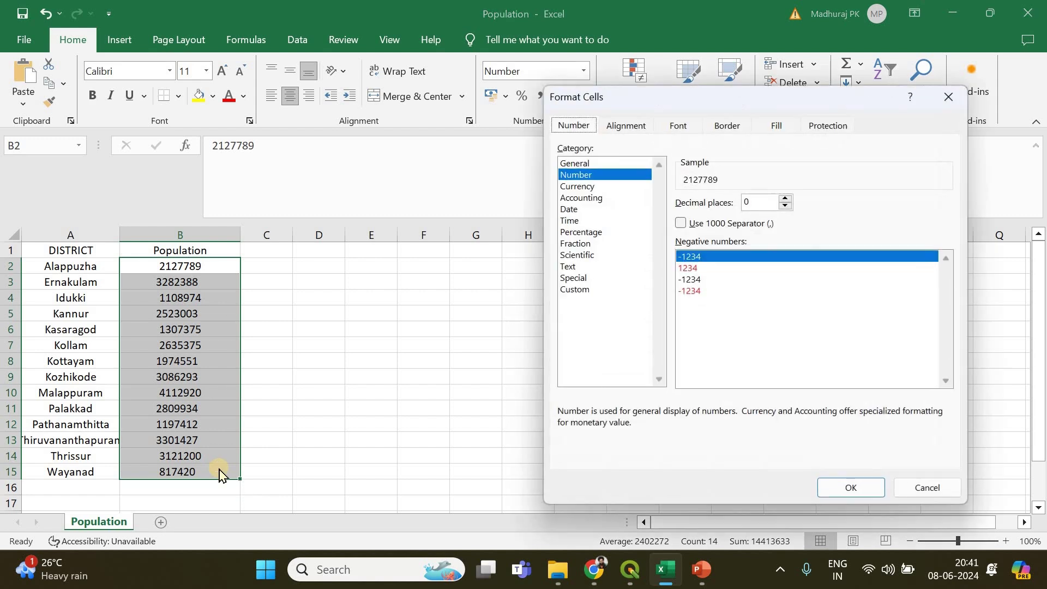
{"action": "left_click", "coordinate": [682, 229]}
{"action": "left_click_drag", "start_coordinate": [556, 104], "coordinate": [359, 131]}
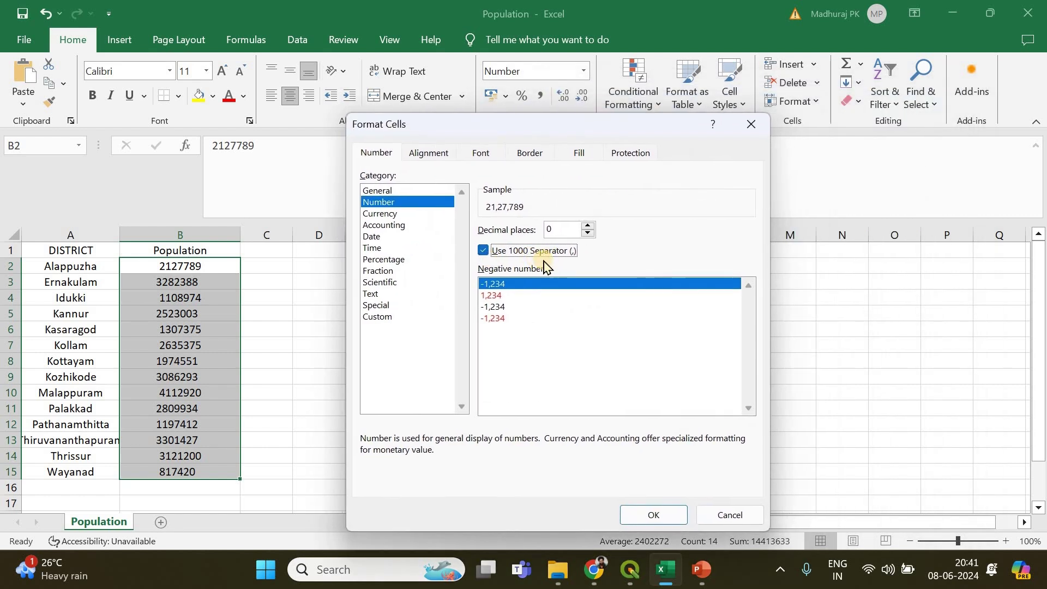
{"action": "left_click", "coordinate": [483, 250]}
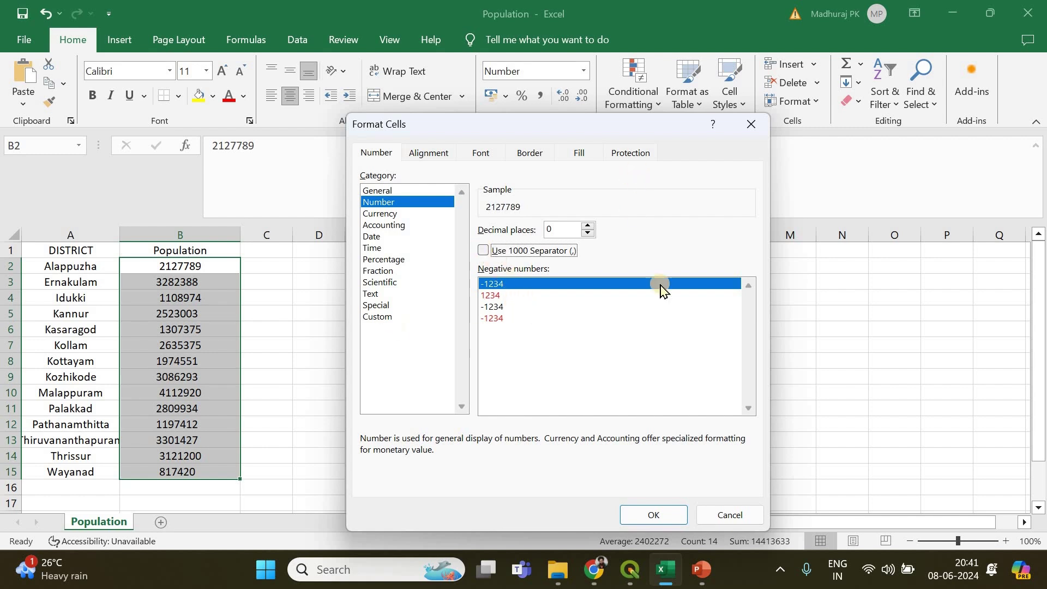
{"action": "left_click", "coordinate": [653, 515]}
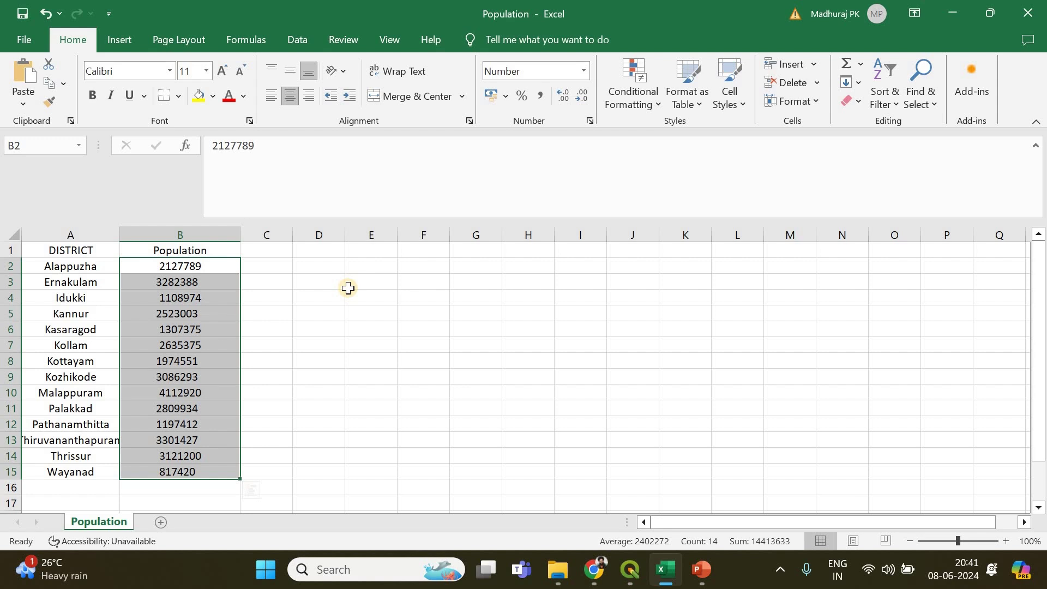
Switch back to QGIS and set the Renamed layer's symbology to Graduated, using the Population field as its value.
{"action": "left_click", "coordinate": [952, 11]}
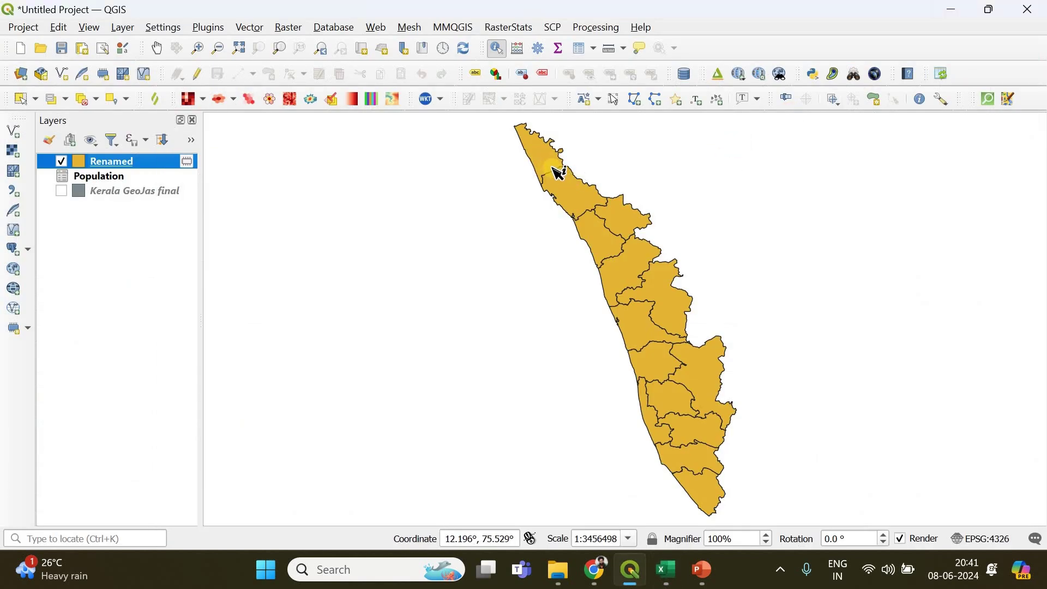
{"action": "right_click", "coordinate": [125, 169]}
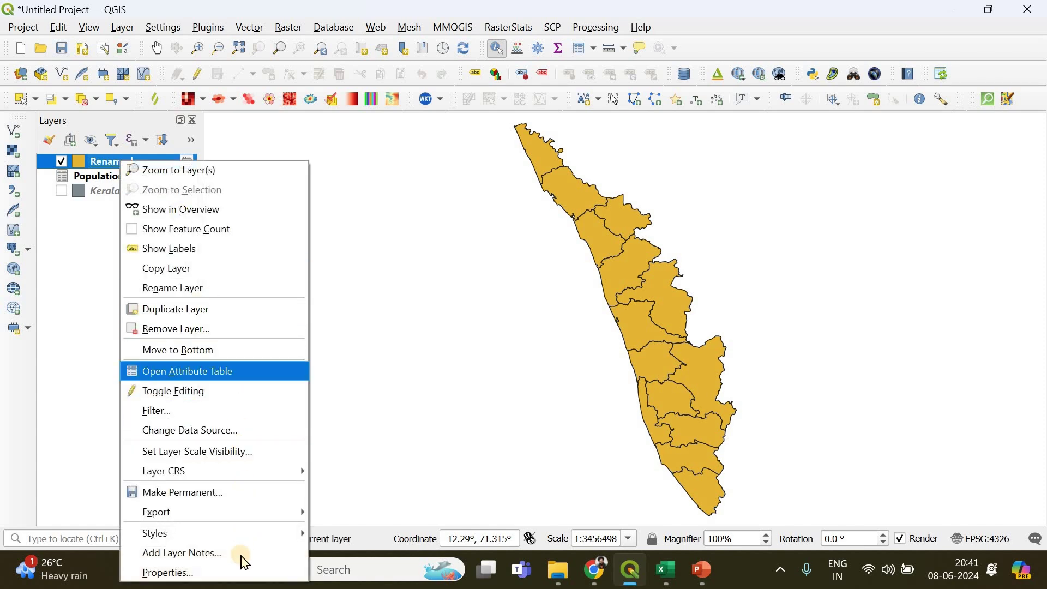
{"action": "left_click", "coordinate": [241, 576]}
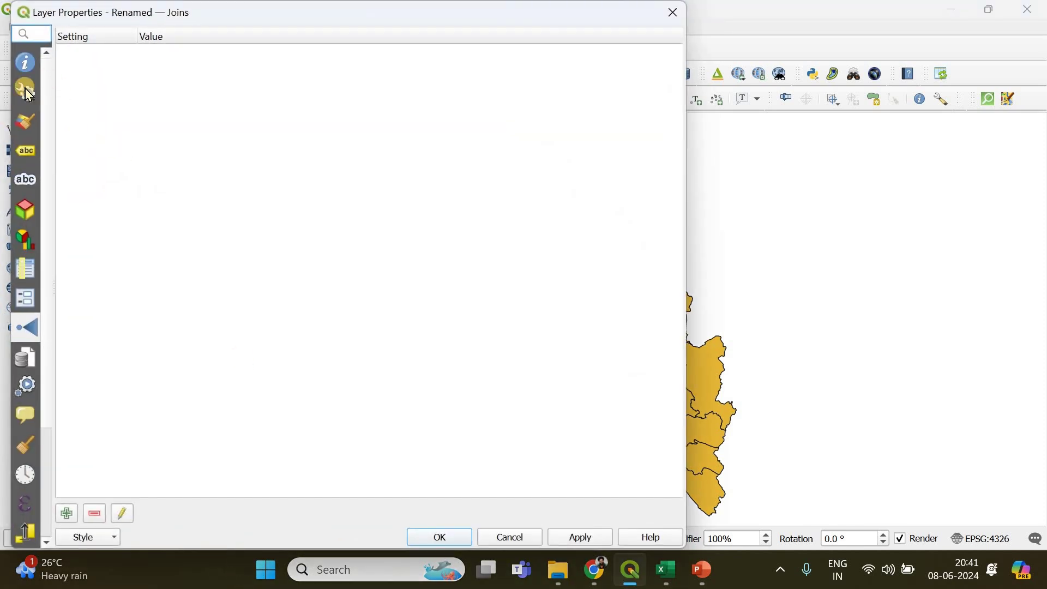
{"action": "left_click", "coordinate": [24, 130]}
{"action": "left_click_drag", "start_coordinate": [369, 28], "coordinate": [316, 42]}
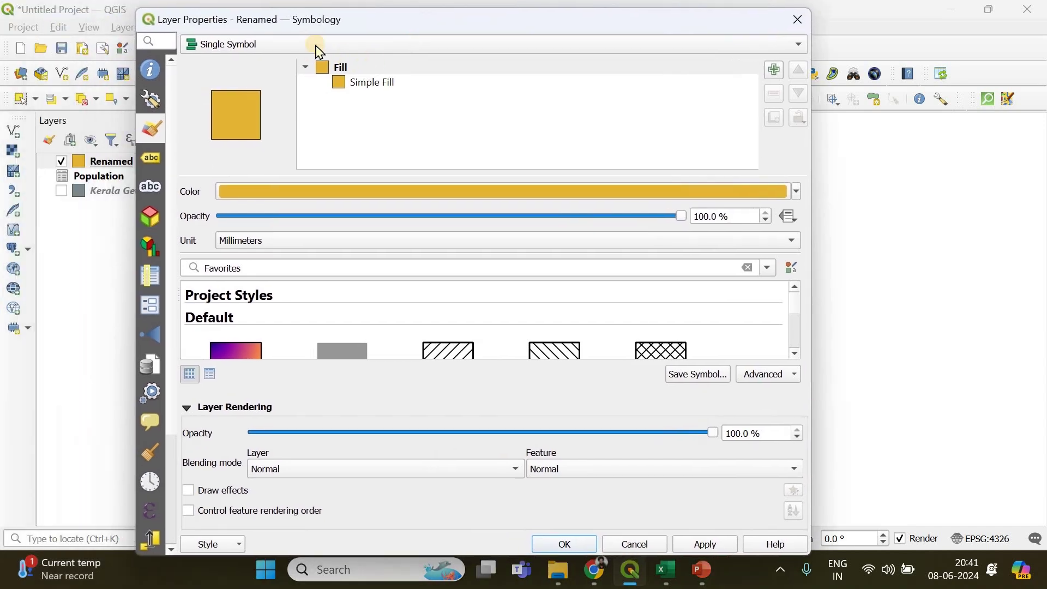
{"action": "left_click", "coordinate": [799, 44]}
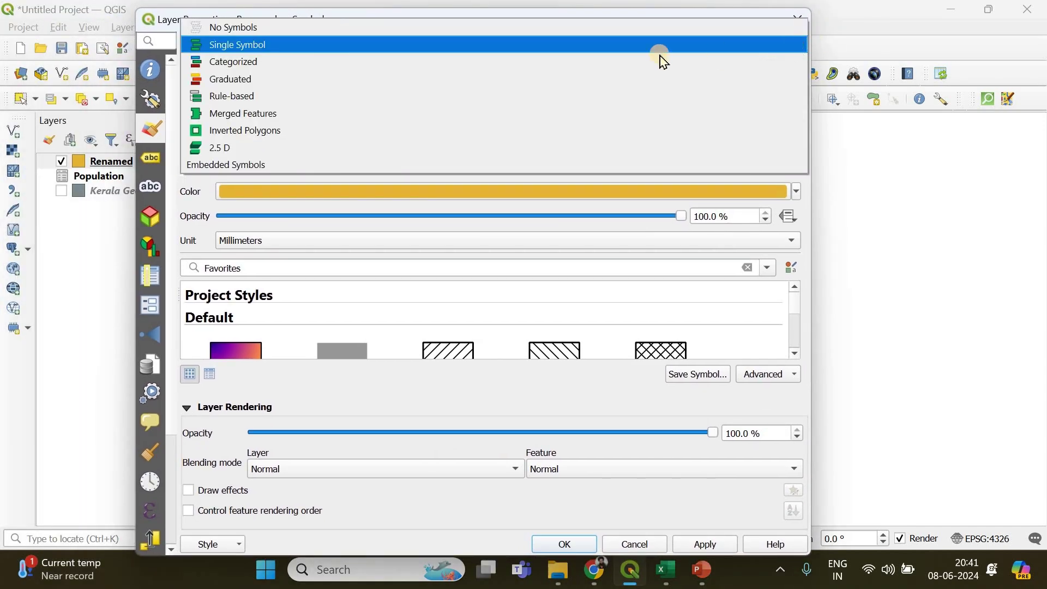
{"action": "left_click", "coordinate": [332, 80]}
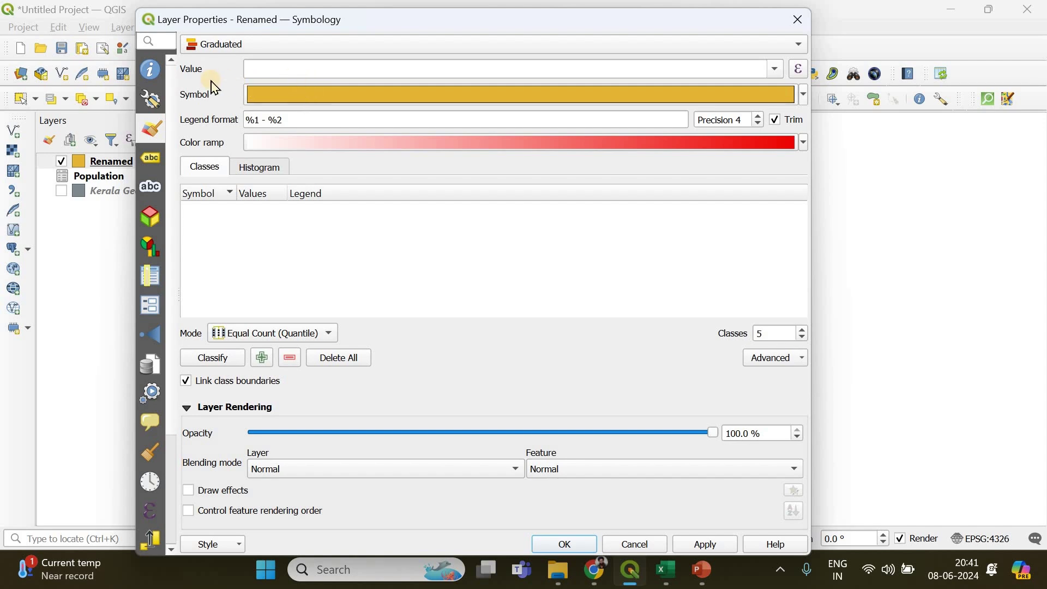
{"action": "left_click", "coordinate": [776, 70]}
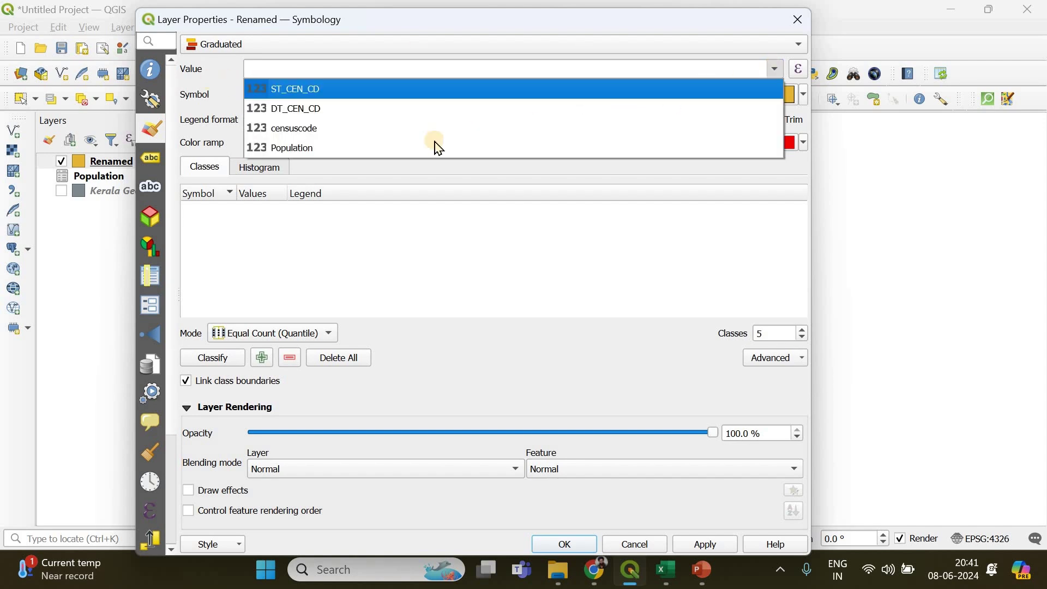
{"action": "left_click", "coordinate": [406, 147]}
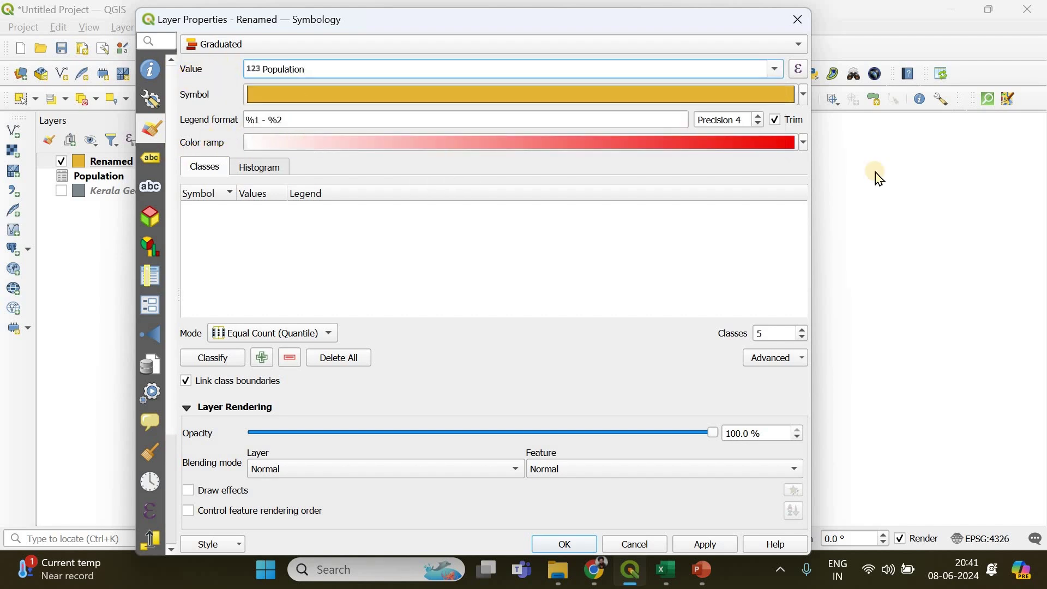
Choose the Reds color ramp for the Renamed layer and classify its population values.
{"action": "left_click", "coordinate": [807, 145]}
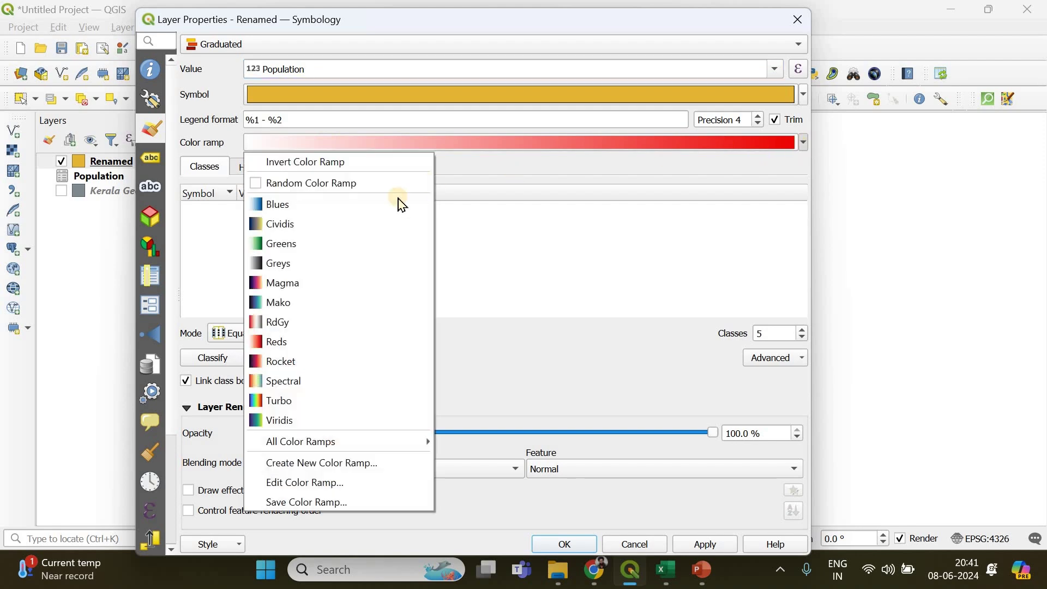
{"action": "left_click", "coordinate": [315, 342]}
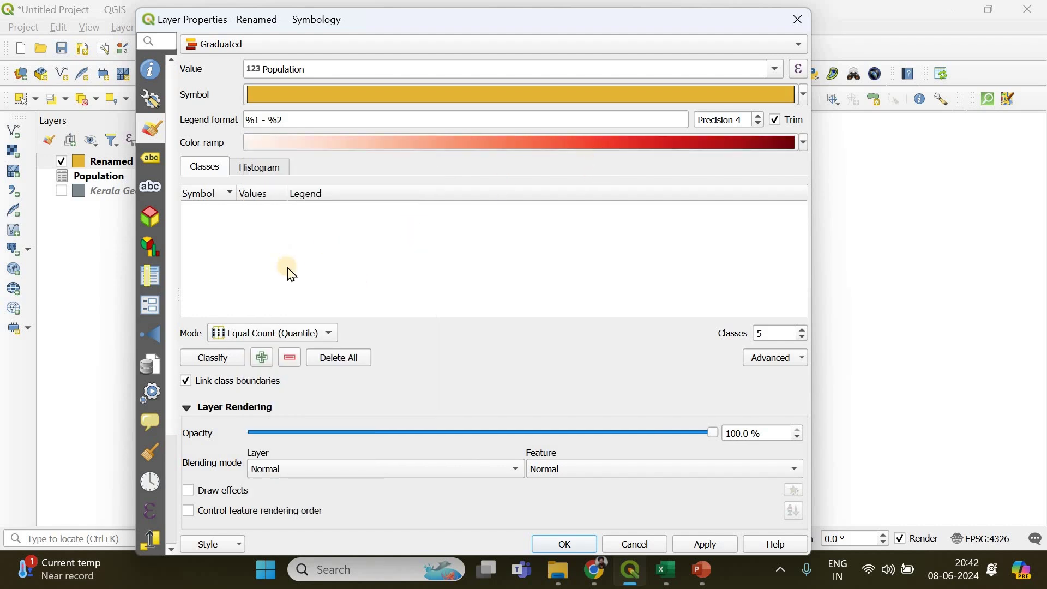
{"action": "left_click", "coordinate": [213, 358]}
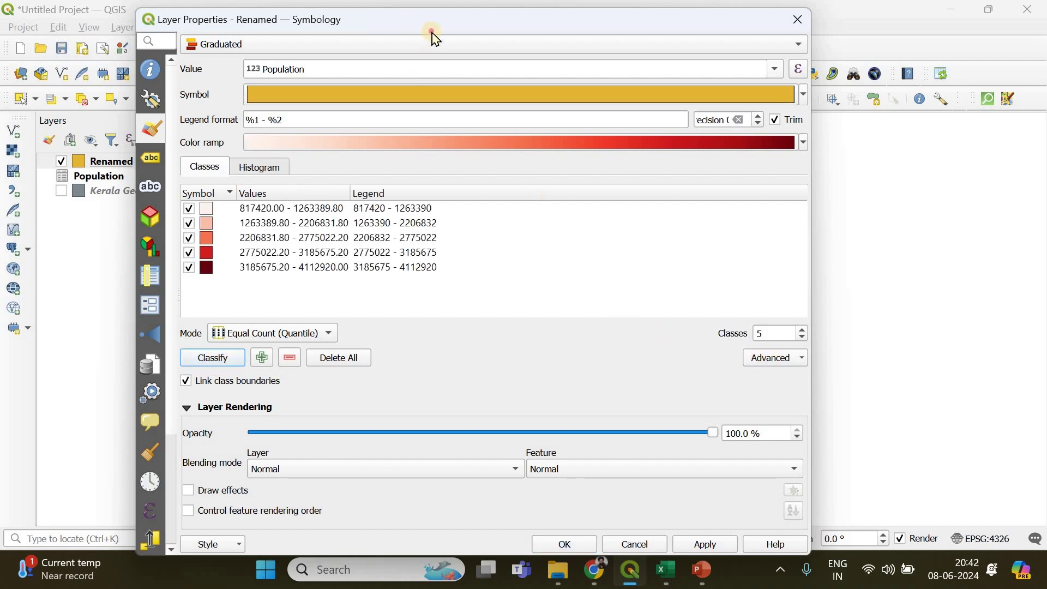
Review the available classification modes for the graduated symbology, keeping Equal Count (Quantile).
{"action": "left_click_drag", "start_coordinate": [654, 19], "coordinate": [899, 11]}
{"action": "left_click", "coordinate": [567, 330]}
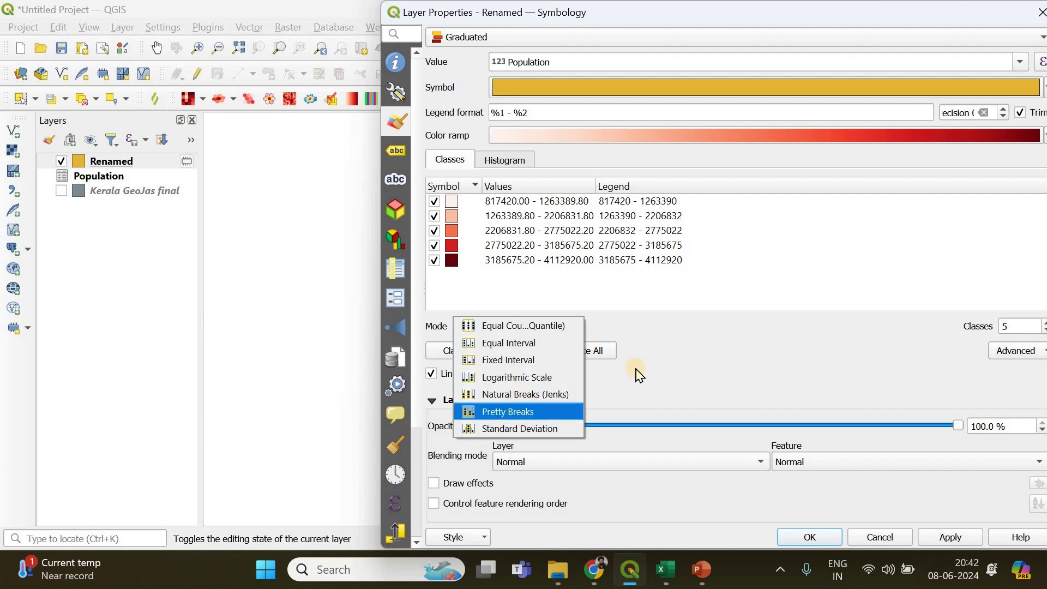
{"action": "left_click", "coordinate": [526, 326]}
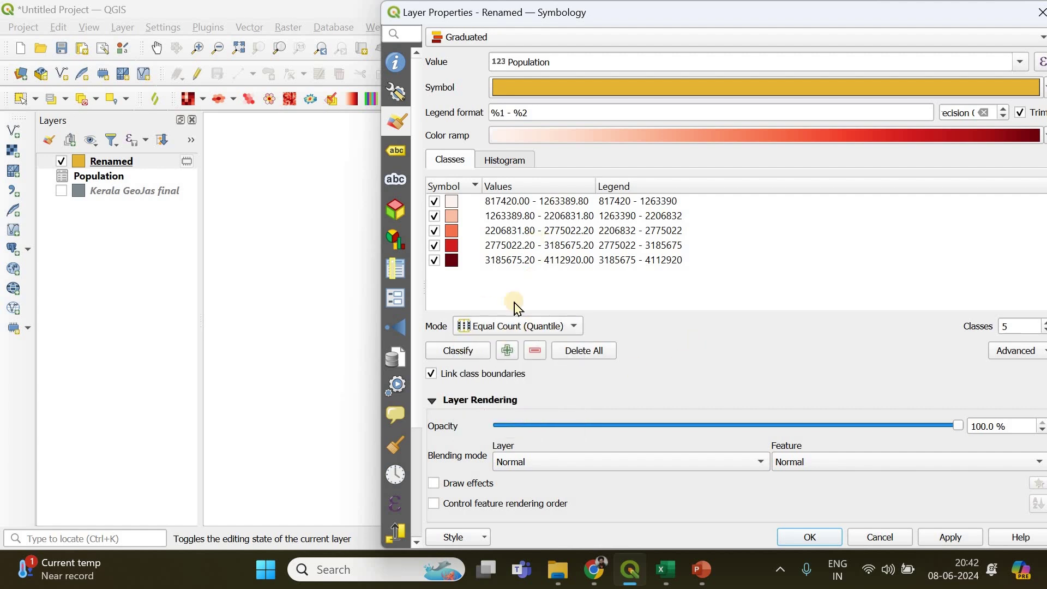
{"action": "left_click", "coordinate": [544, 330]}
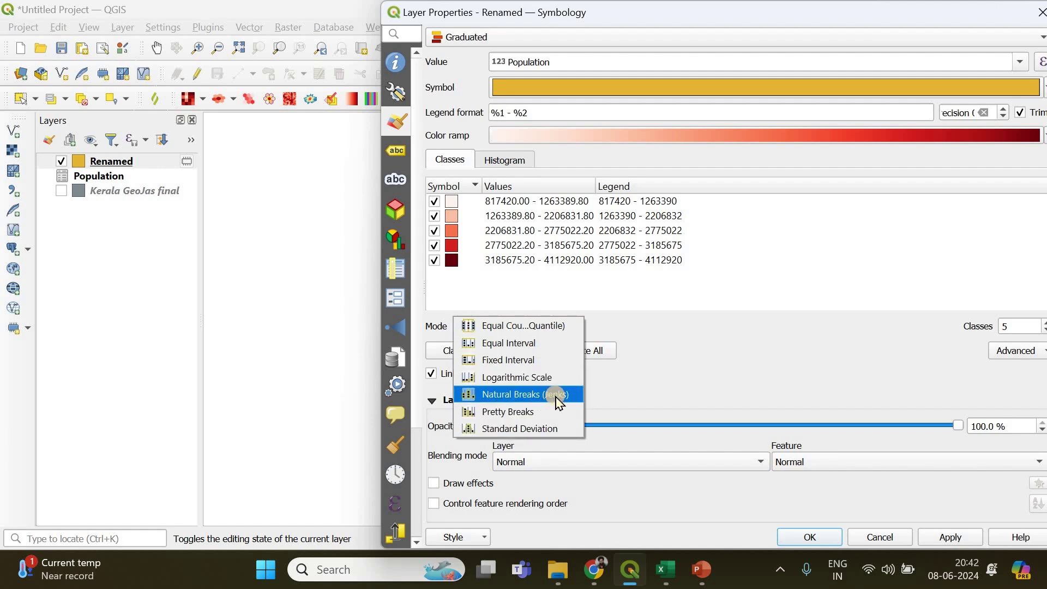
{"action": "left_click", "coordinate": [689, 16]}
Increase the number of classes to 8, reclassify the population values, and apply the graduated symbology to the Renamed layer.
{"action": "left_click_drag", "start_coordinate": [483, 11], "coordinate": [277, 12]}
{"action": "left_click", "coordinate": [845, 322]}
{"action": "left_click", "coordinate": [845, 322]}
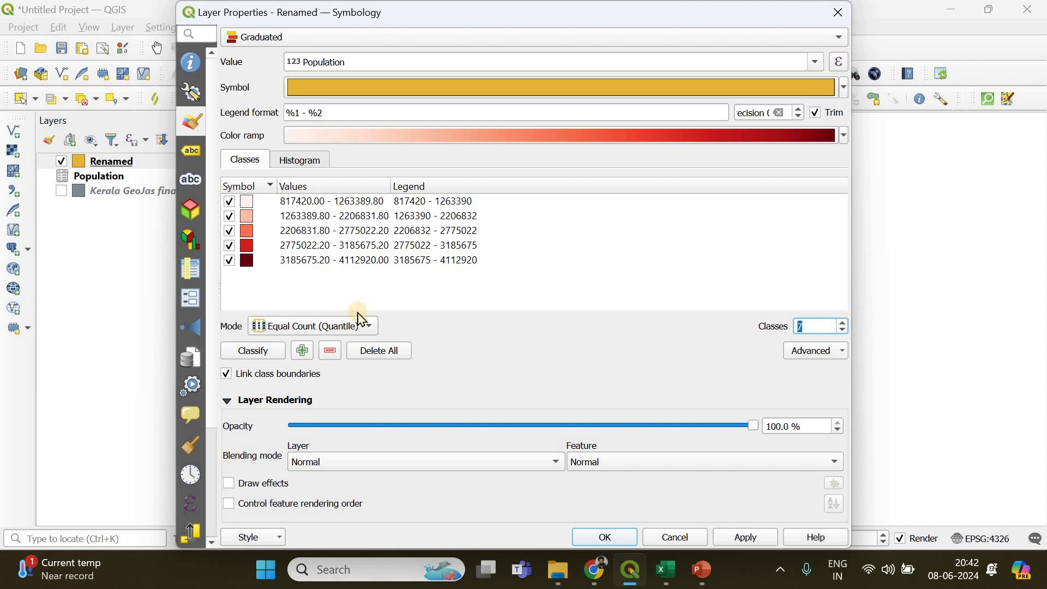
{"action": "left_click", "coordinate": [243, 350]}
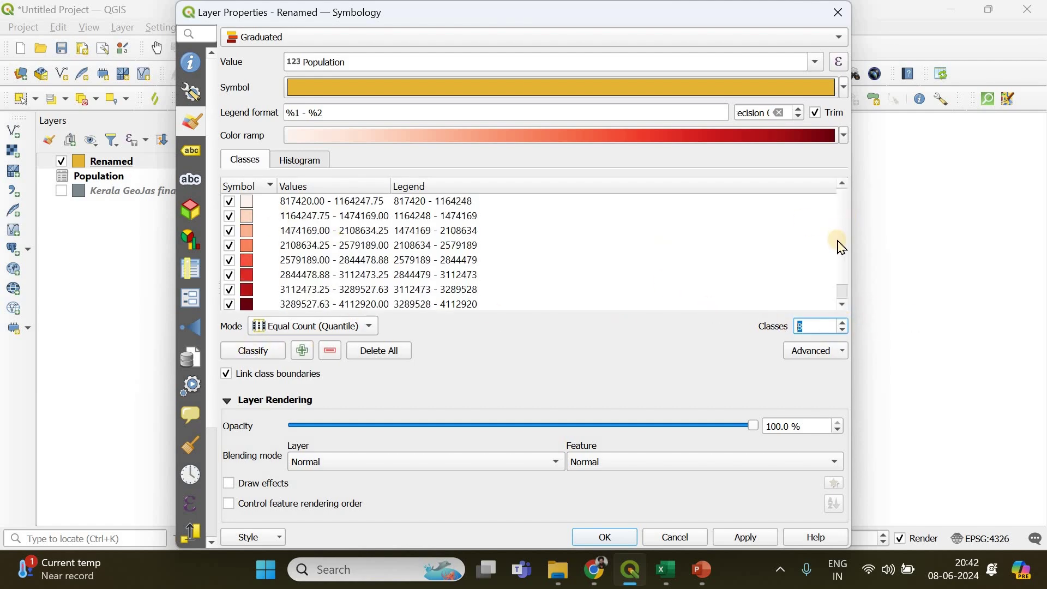
{"action": "left_click", "coordinate": [843, 210]}
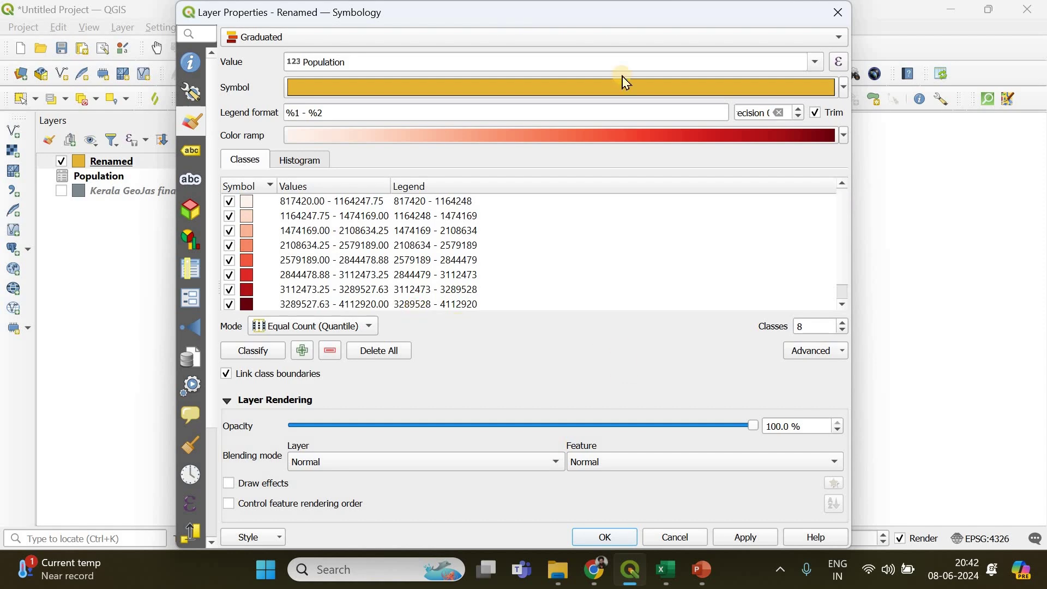
{"action": "left_click_drag", "start_coordinate": [638, 4], "coordinate": [671, 5]}
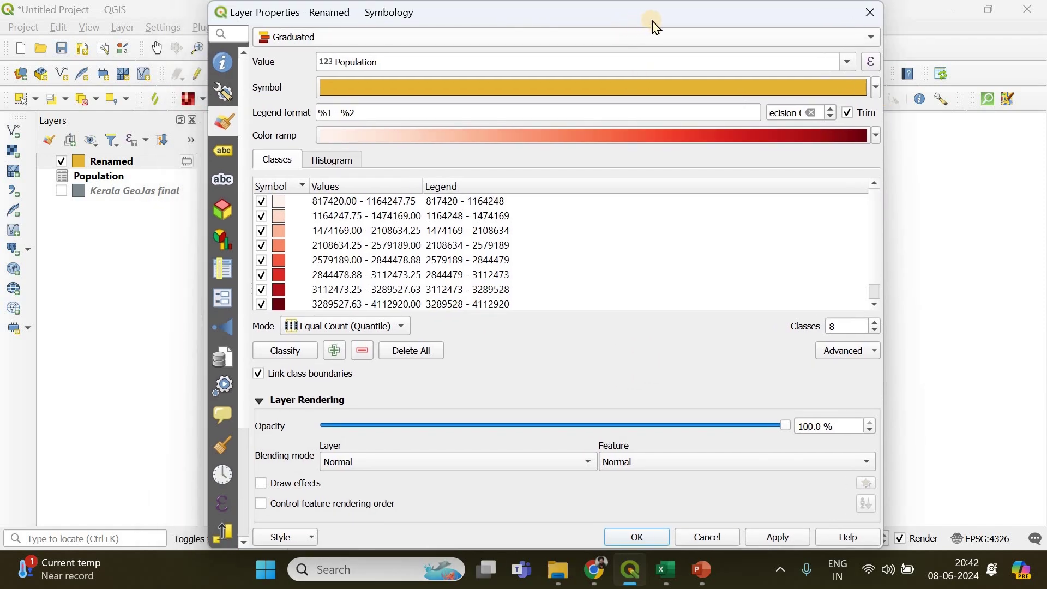
{"action": "left_click", "coordinate": [780, 538]}
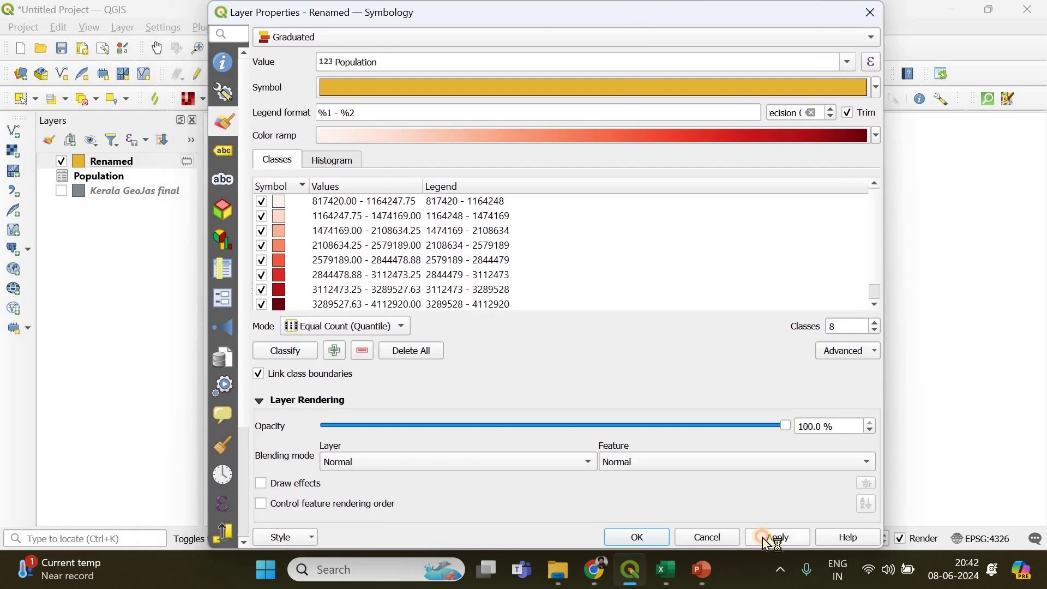
{"action": "left_click", "coordinate": [641, 537]}
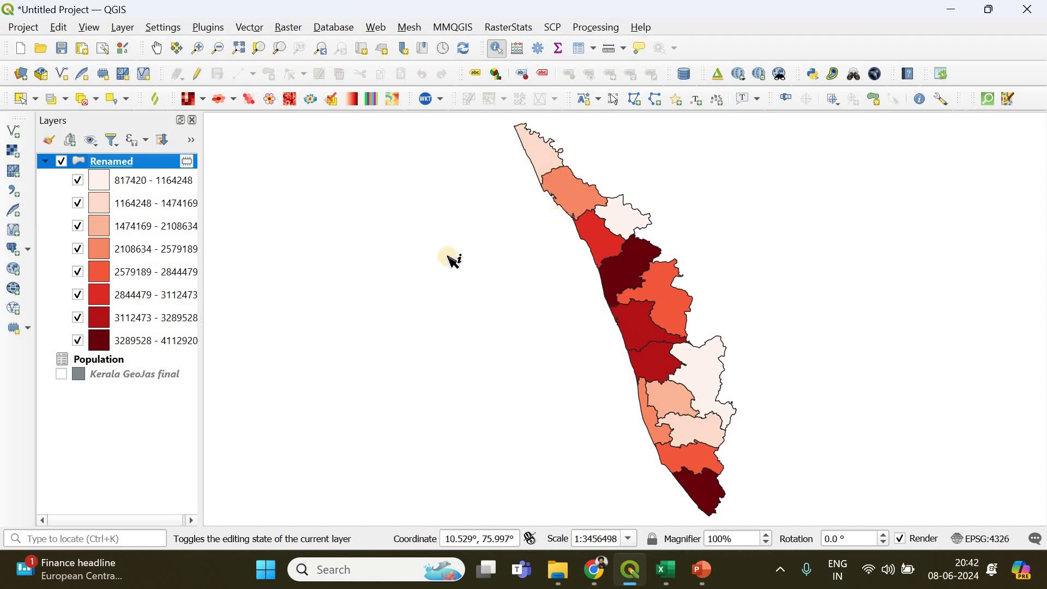
Turn on Single Labels for the Renamed layer, using the DISTRICT field as the label value, and apply them to the map.
{"action": "right_click", "coordinate": [123, 167]}
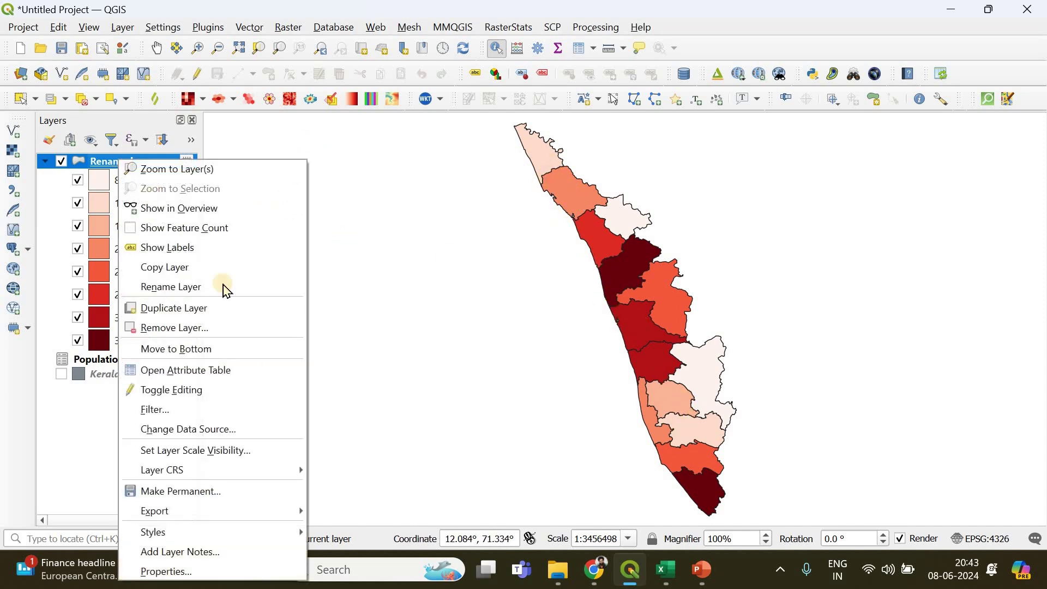
{"action": "left_click", "coordinate": [229, 574]}
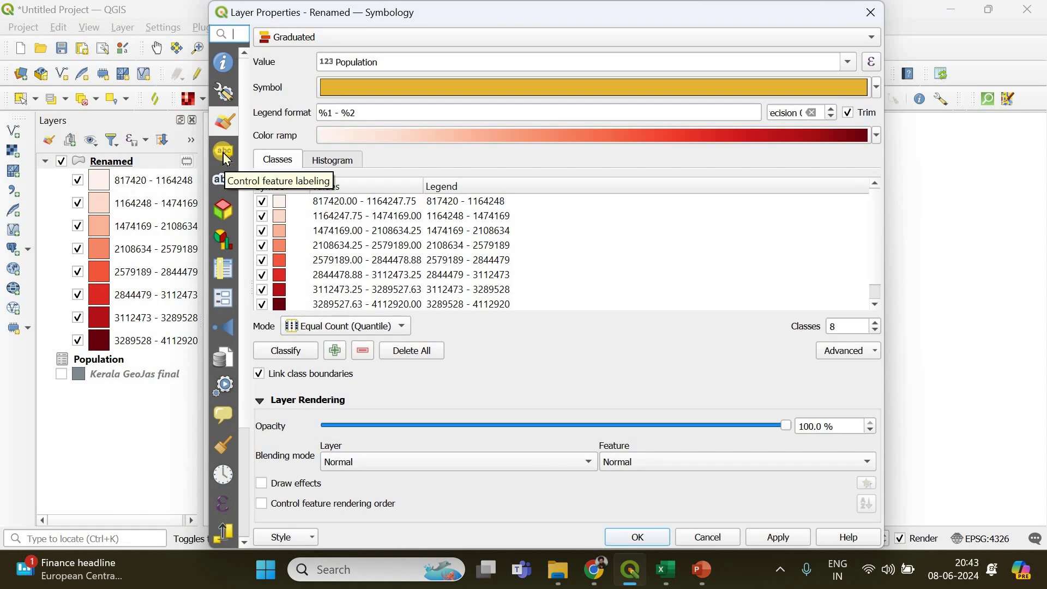
{"action": "left_click", "coordinate": [225, 153]}
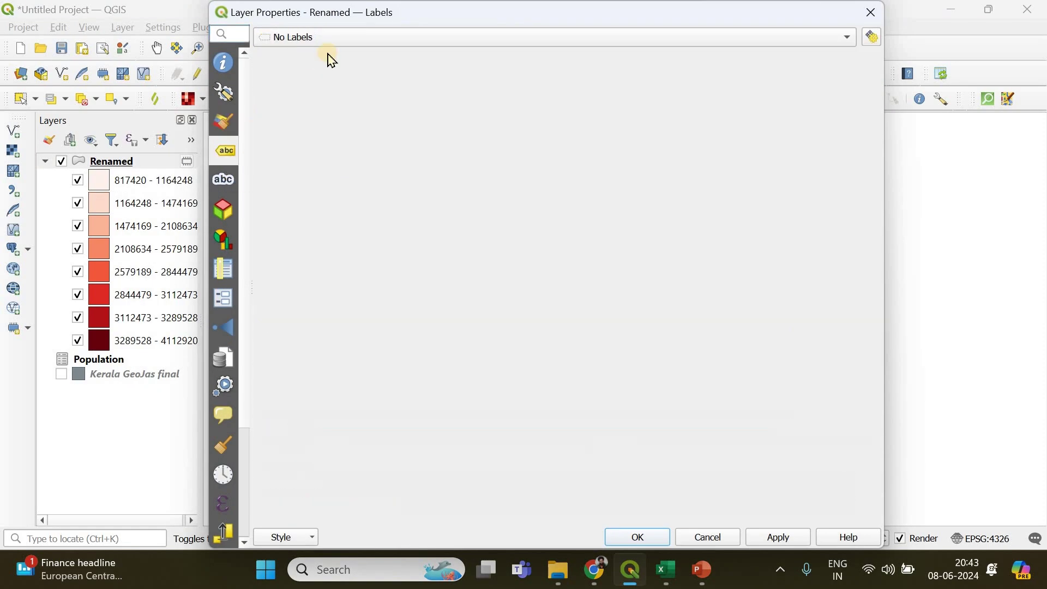
{"action": "left_click", "coordinate": [850, 41]}
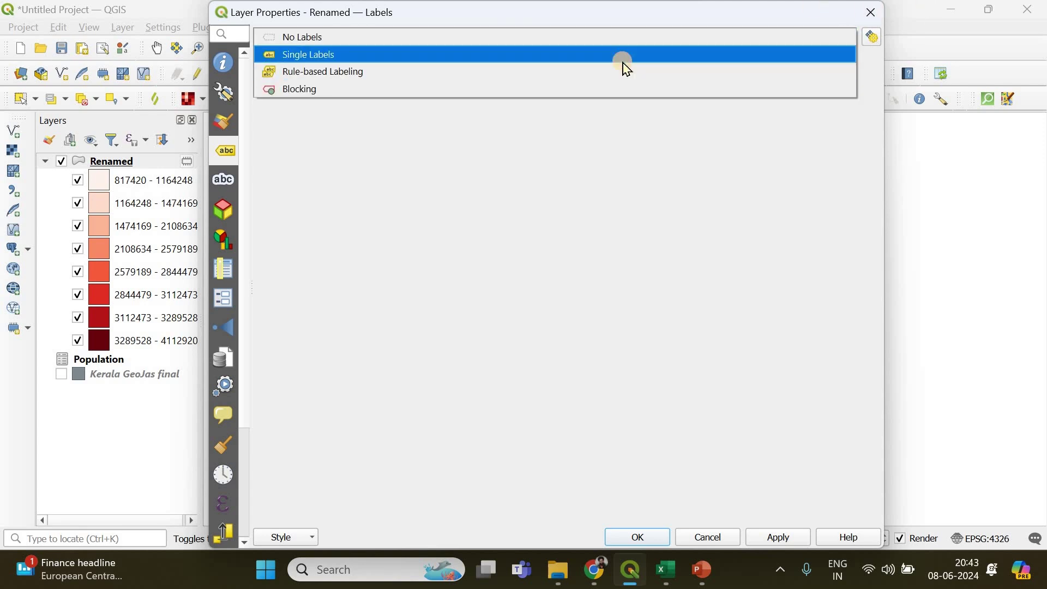
{"action": "left_click", "coordinate": [544, 111]}
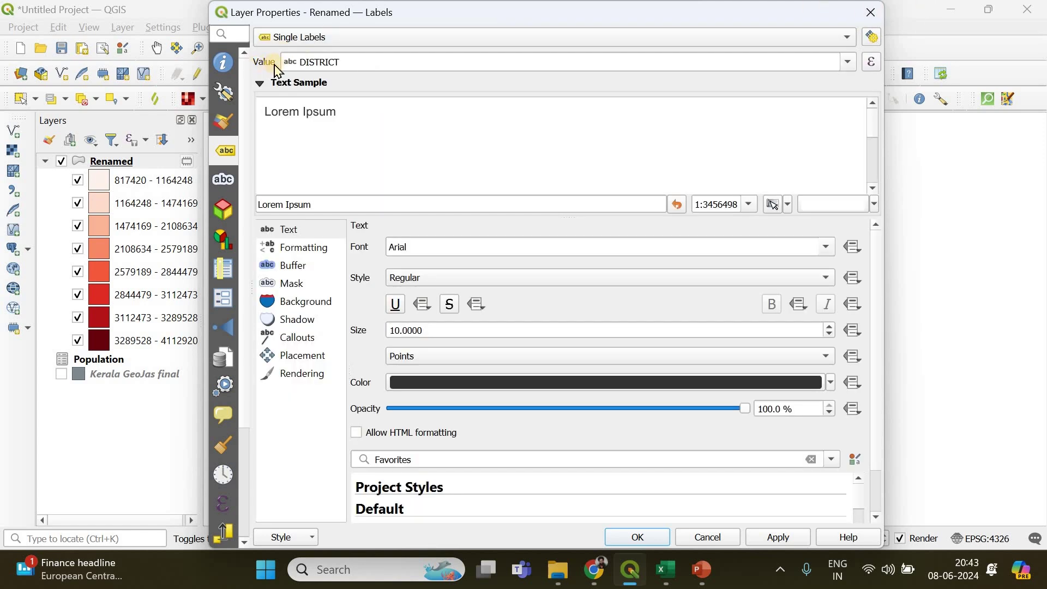
{"action": "left_click", "coordinate": [848, 62]}
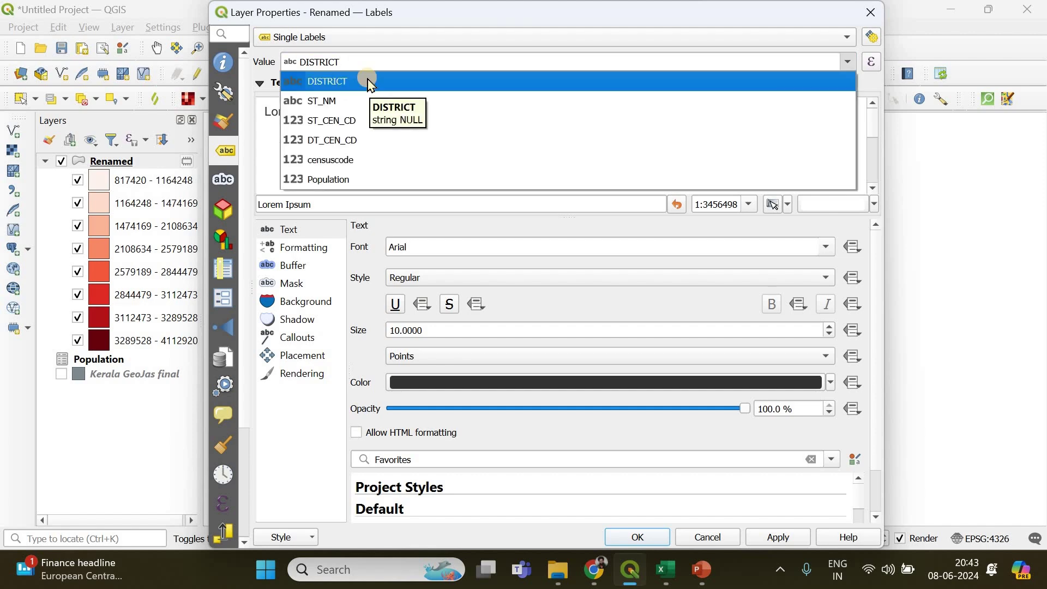
{"action": "left_click", "coordinate": [369, 85]}
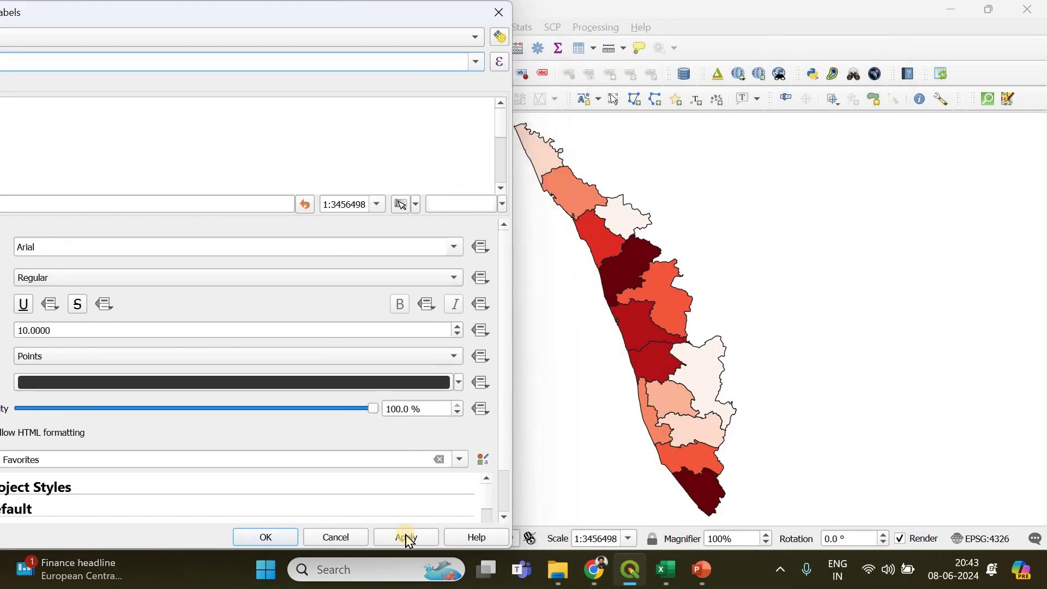
{"action": "left_click", "coordinate": [406, 537]}
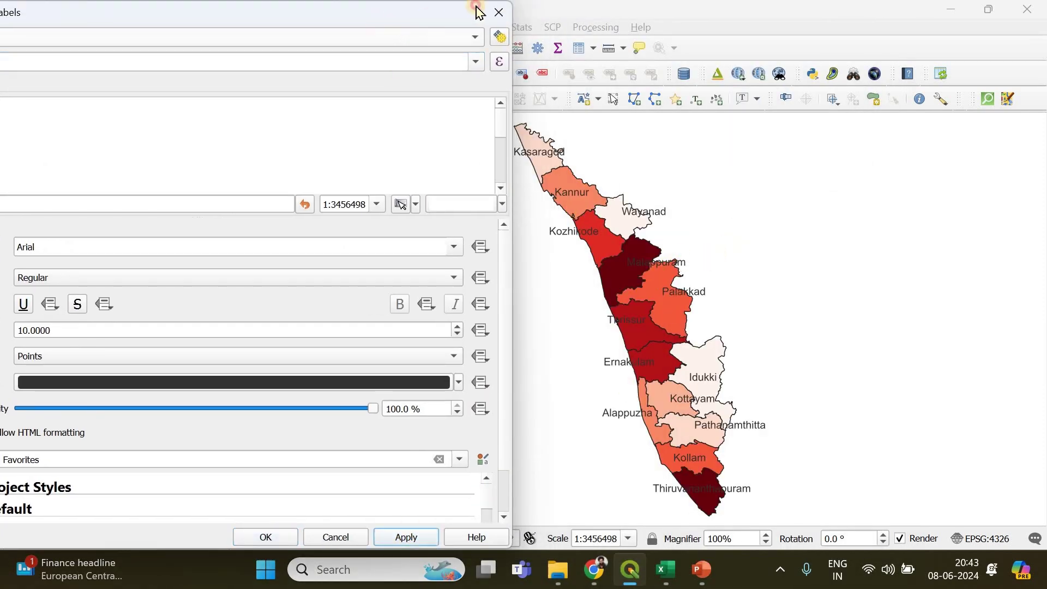
{"action": "left_click_drag", "start_coordinate": [479, 7], "coordinate": [643, 3]}
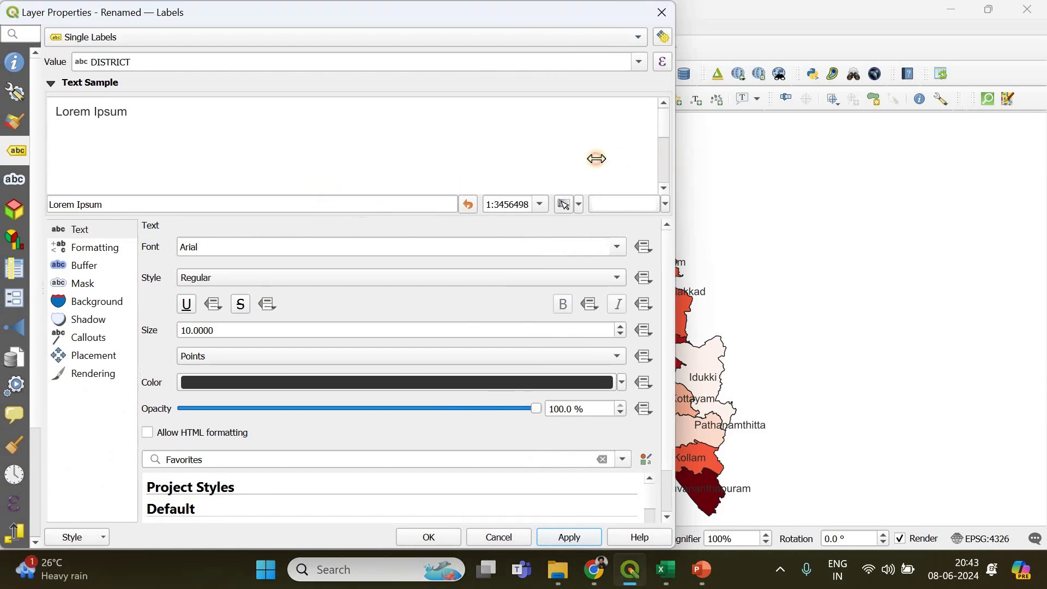
{"action": "left_click", "coordinate": [82, 250]}
{"action": "left_click", "coordinate": [82, 265]}
{"action": "left_click", "coordinate": [82, 284]}
{"action": "left_click", "coordinate": [90, 301]}
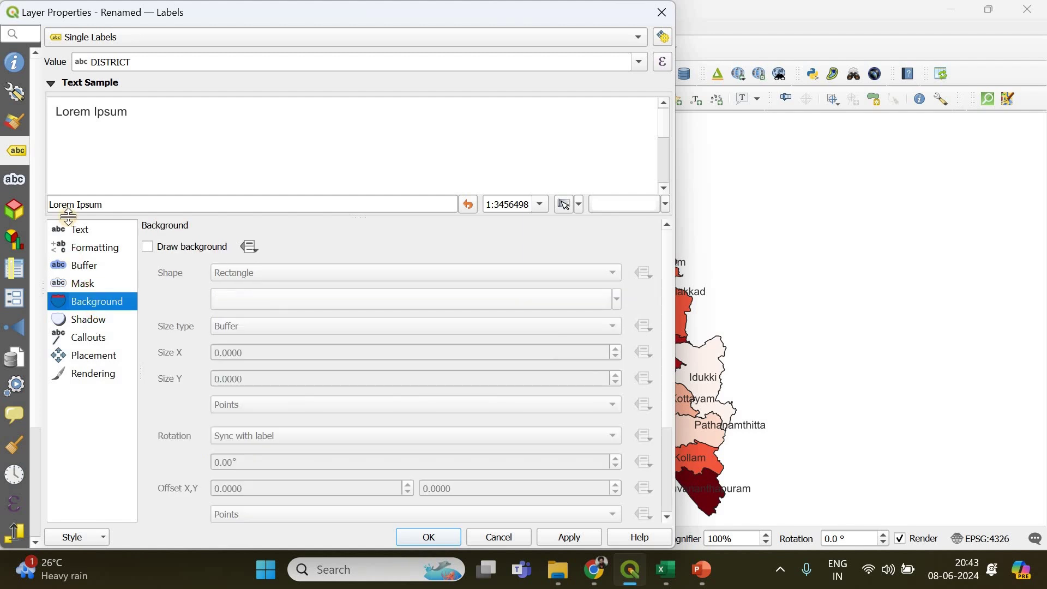
{"action": "key", "text": "Down"}
Set the district label text size to 7 points and apply it to the map.
{"action": "left_click", "coordinate": [71, 230]}
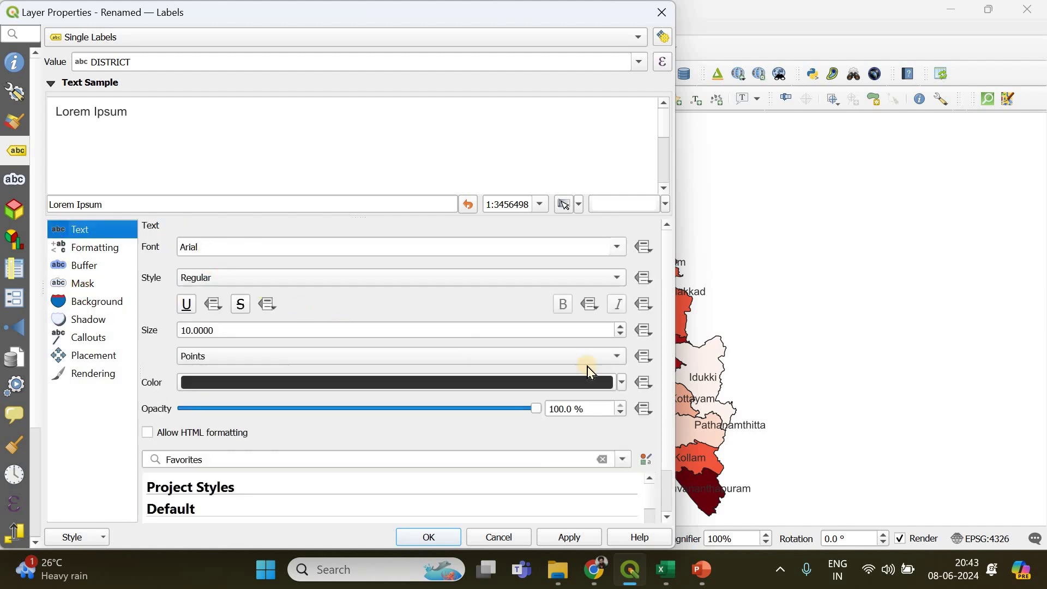
{"action": "left_click", "coordinate": [621, 334]}
{"action": "left_click", "coordinate": [621, 334]}
{"action": "left_click", "coordinate": [621, 334]}
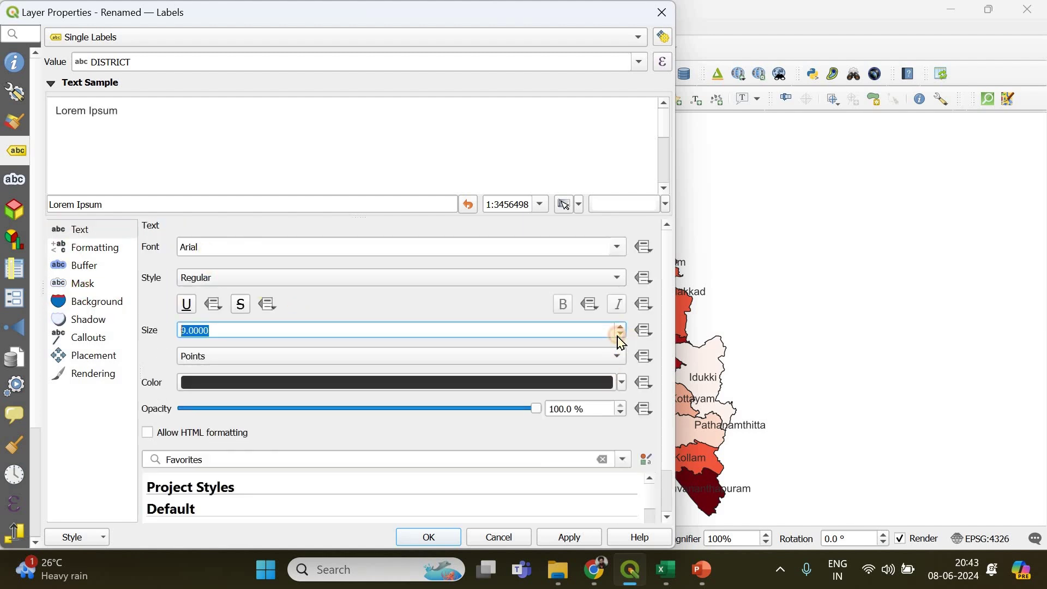
{"action": "left_click", "coordinate": [570, 538]}
{"action": "left_click_drag", "start_coordinate": [495, 21], "coordinate": [117, 109]}
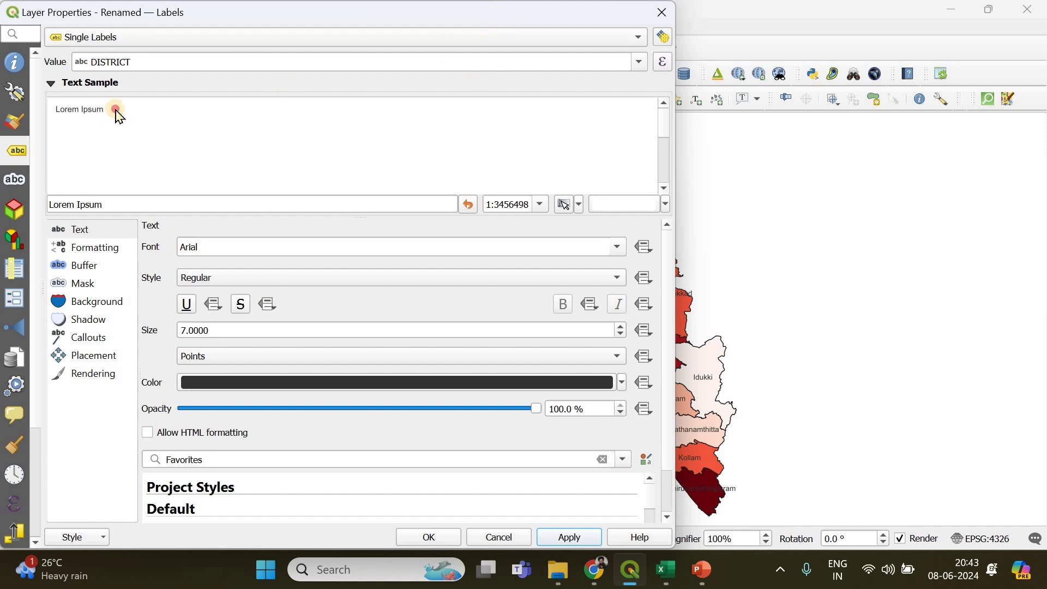
{"action": "left_click_drag", "start_coordinate": [410, 18], "coordinate": [525, 8]}
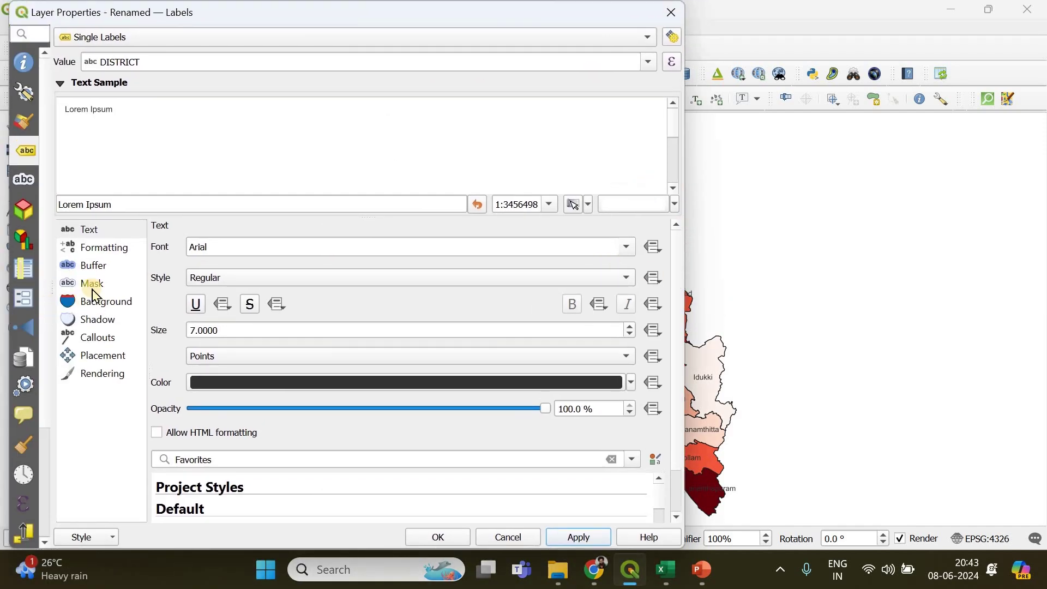
Turn on the text buffer for the district labels and apply it to the map.
{"action": "left_click", "coordinate": [96, 266]}
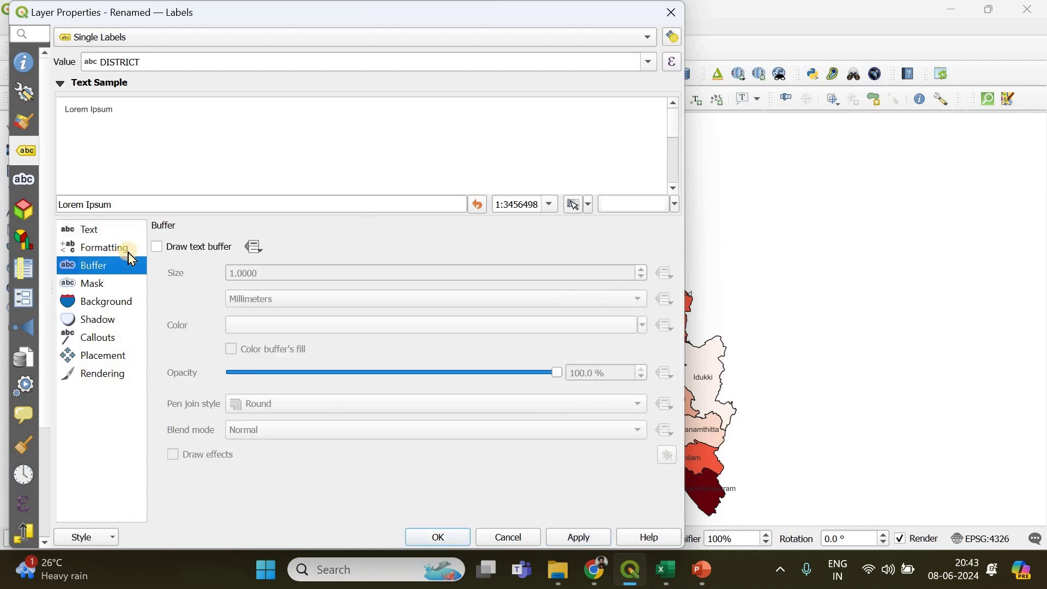
{"action": "left_click", "coordinate": [156, 246]}
{"action": "left_click", "coordinate": [581, 539]}
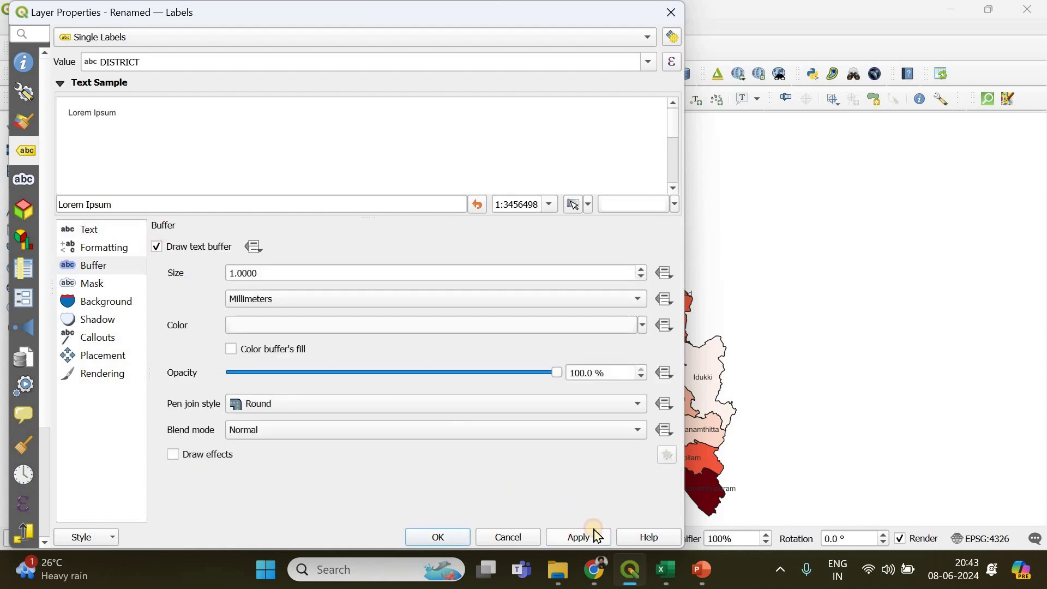
{"action": "left_click_drag", "start_coordinate": [549, 18], "coordinate": [296, 40]}
{"action": "left_click", "coordinate": [653, 360]}
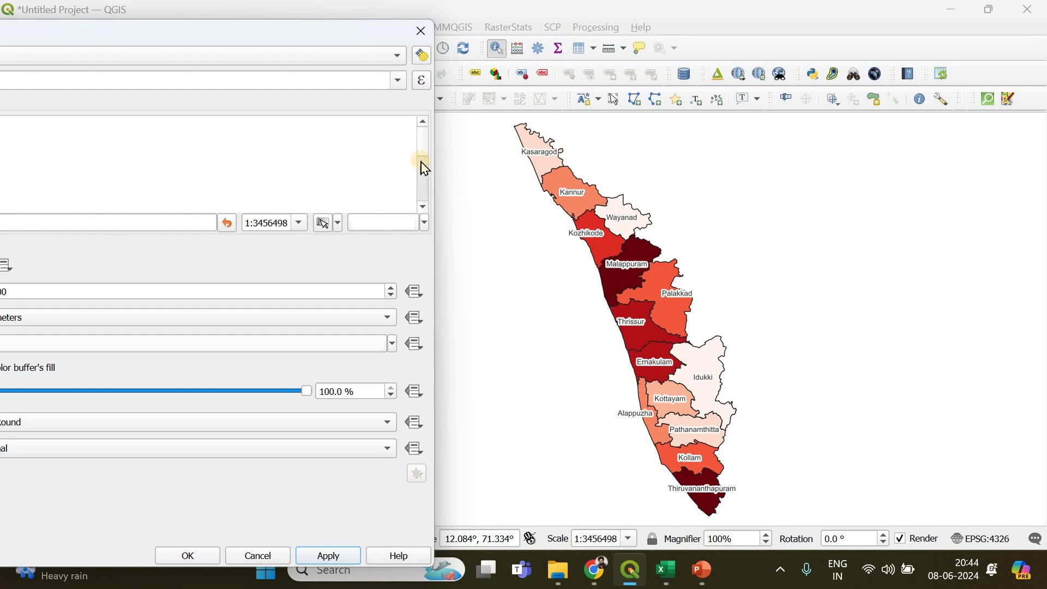
Reduce the label buffer to 0.5 mm in size and about 75.6 % opacity, and accept the label settings.
{"action": "left_click_drag", "start_coordinate": [306, 39], "coordinate": [506, 27]}
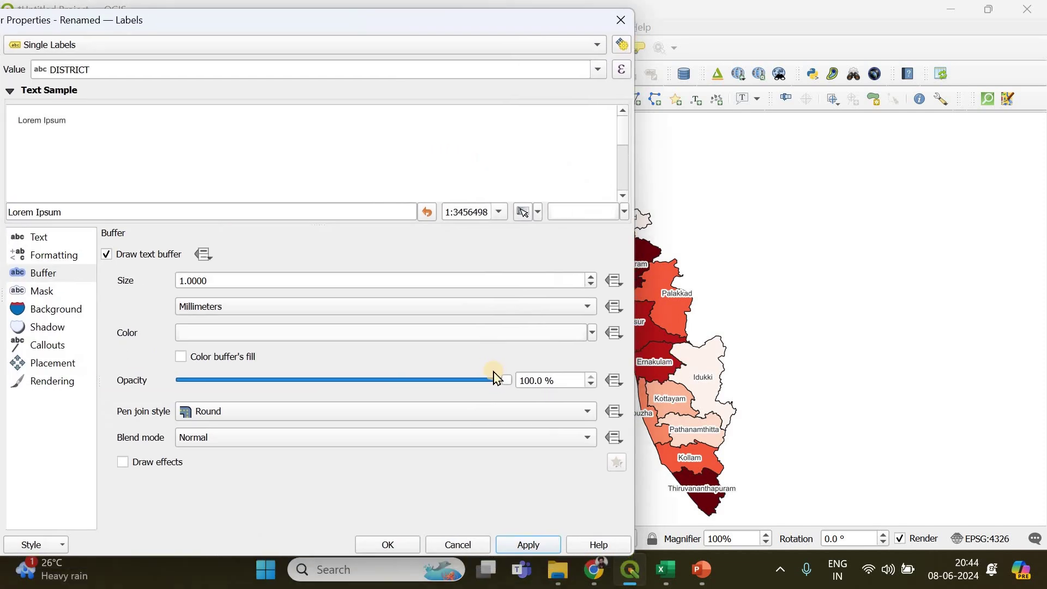
{"action": "scroll", "coordinate": [591, 284], "scroll_direction": "down", "scroll_amount": 4}
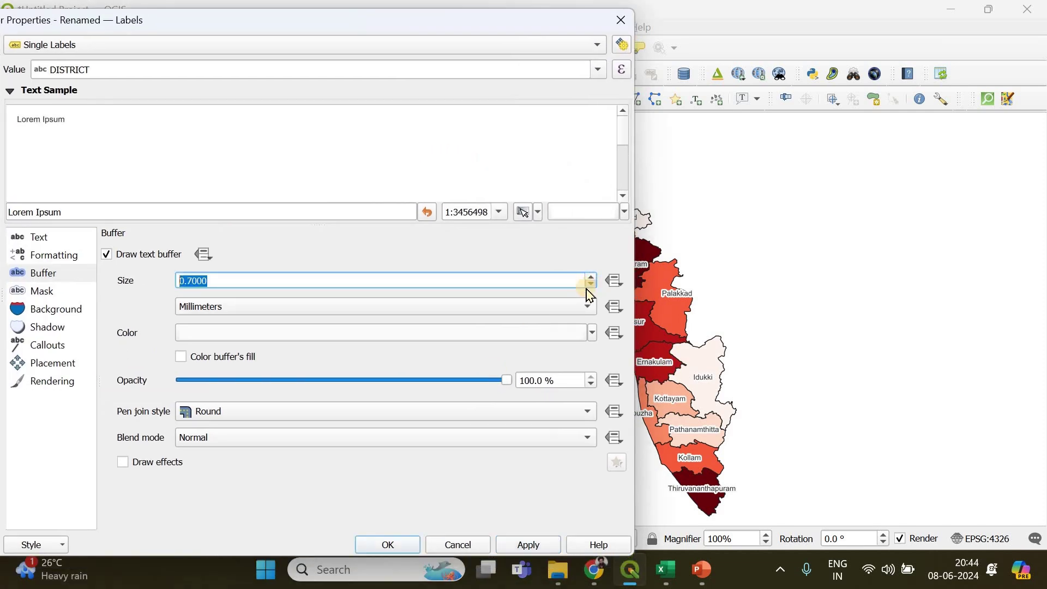
{"action": "left_click", "coordinate": [536, 545]}
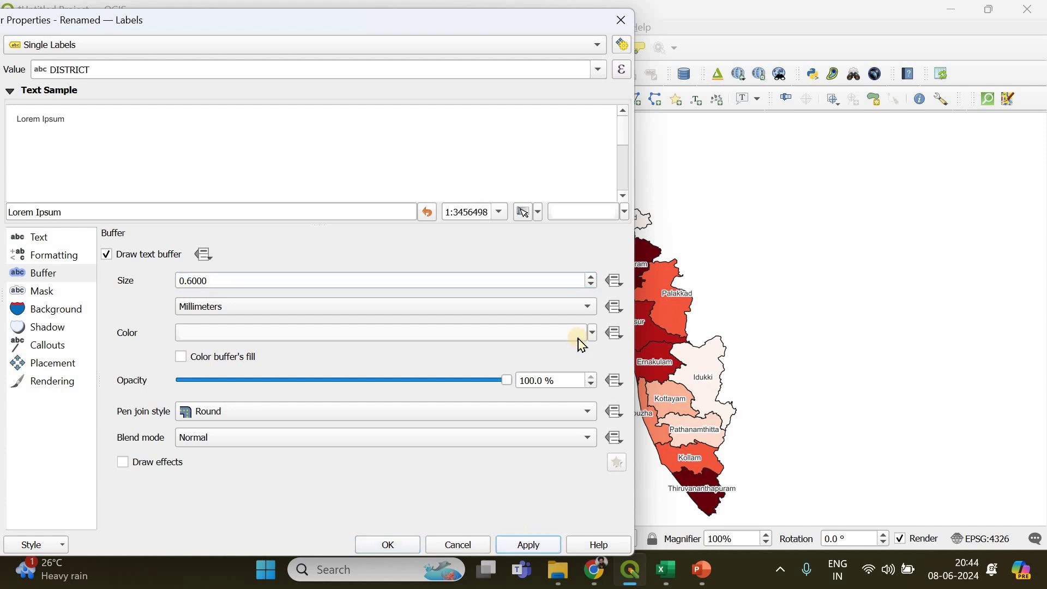
{"action": "left_click", "coordinate": [541, 548]}
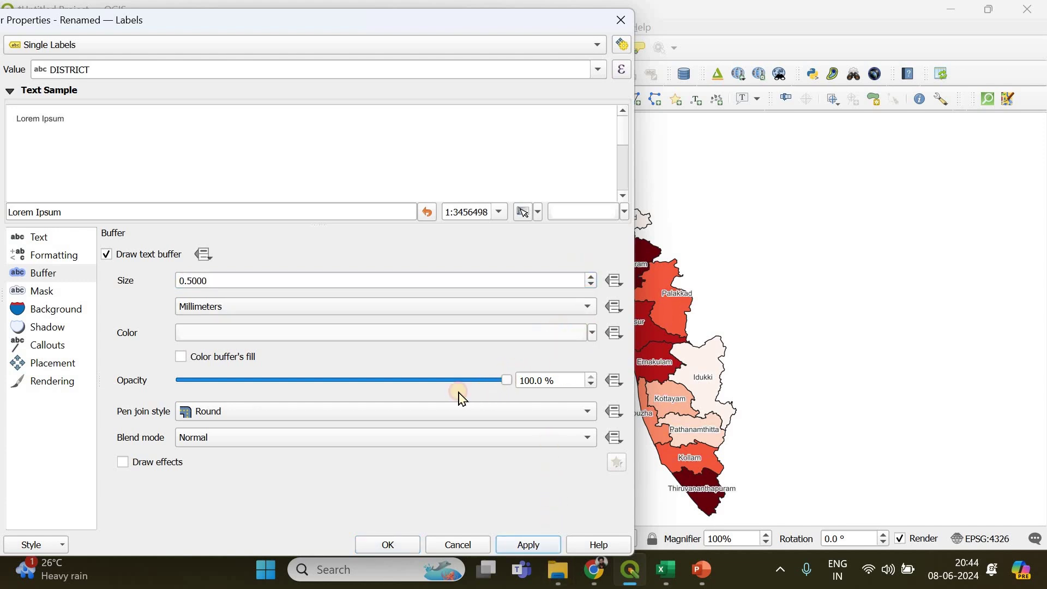
{"action": "left_click_drag", "start_coordinate": [462, 400], "coordinate": [426, 407]}
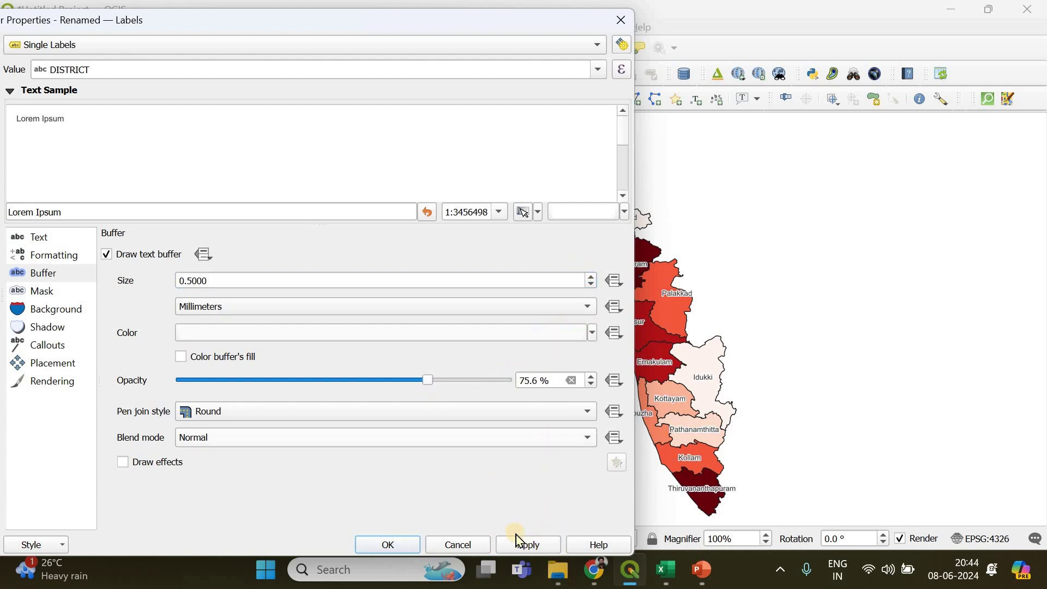
{"action": "left_click", "coordinate": [387, 545]}
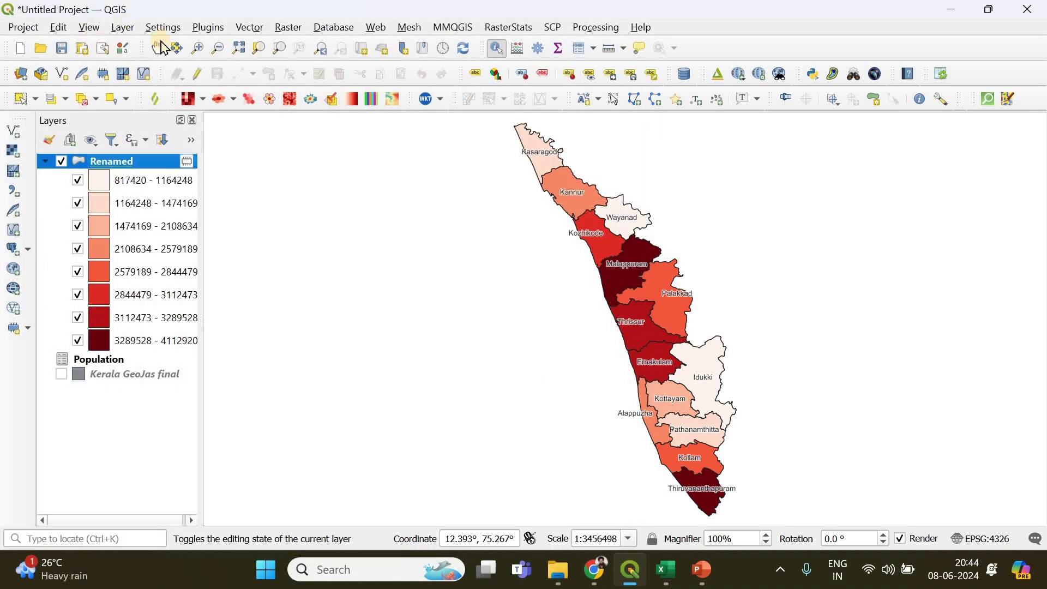
Create a new print layout without a custom title and add a map item covering the whole page.
{"action": "left_click", "coordinate": [163, 46]}
{"action": "left_click_drag", "start_coordinate": [693, 351], "coordinate": [686, 351]}
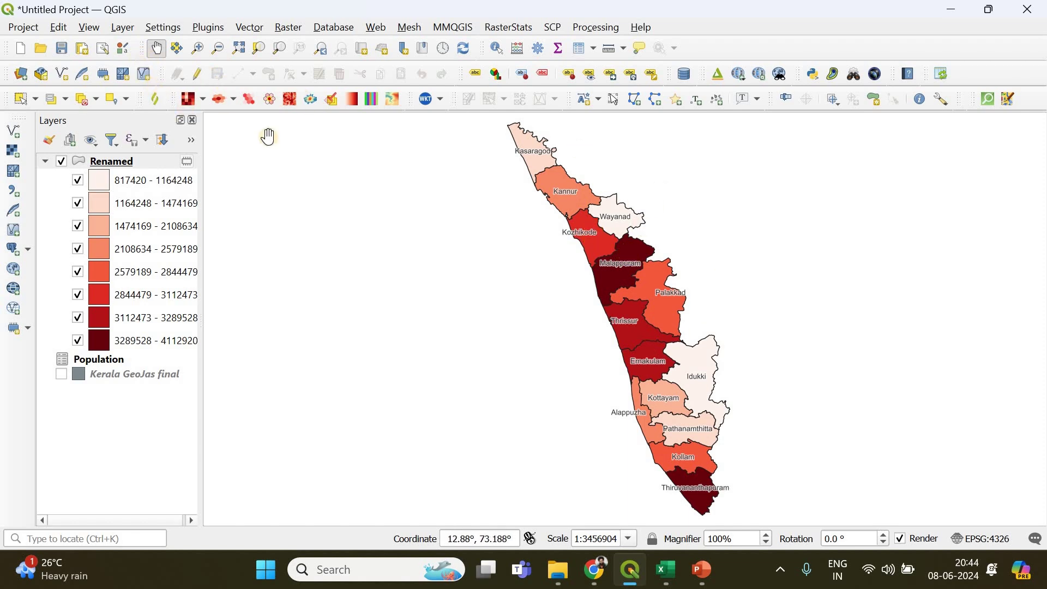
{"action": "left_click", "coordinate": [82, 50]}
{"action": "left_click", "coordinate": [449, 314]}
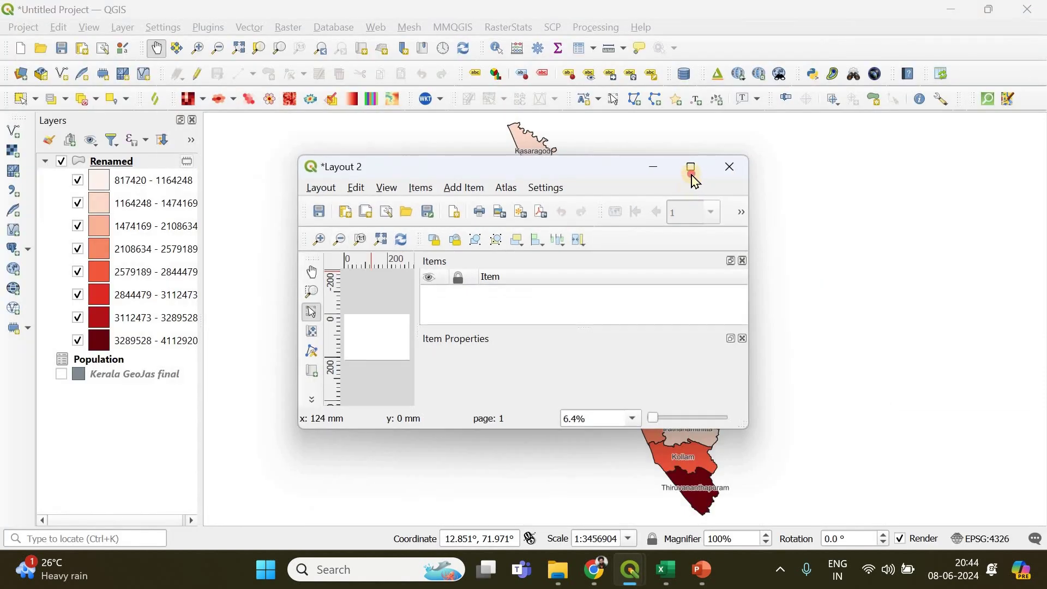
{"action": "left_click", "coordinate": [690, 169]}
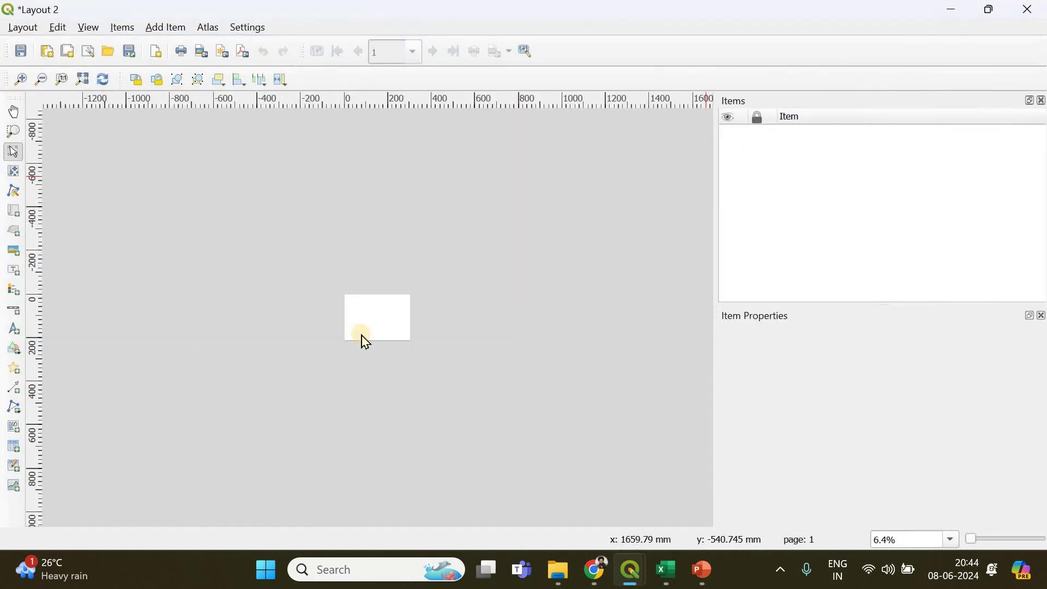
{"action": "left_click", "coordinate": [12, 213]}
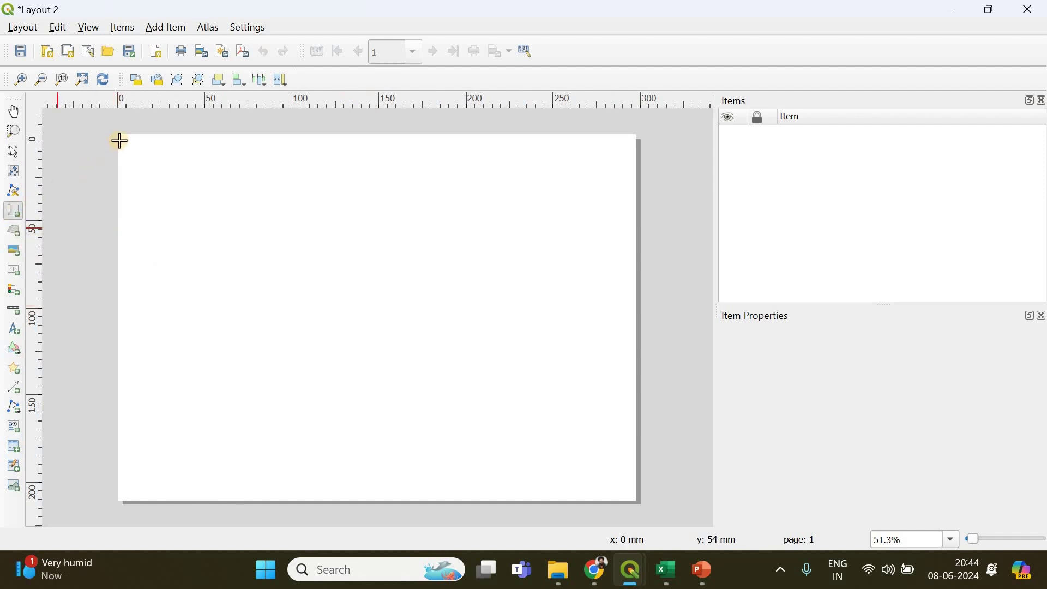
{"action": "left_click_drag", "start_coordinate": [393, 357], "coordinate": [633, 496]}
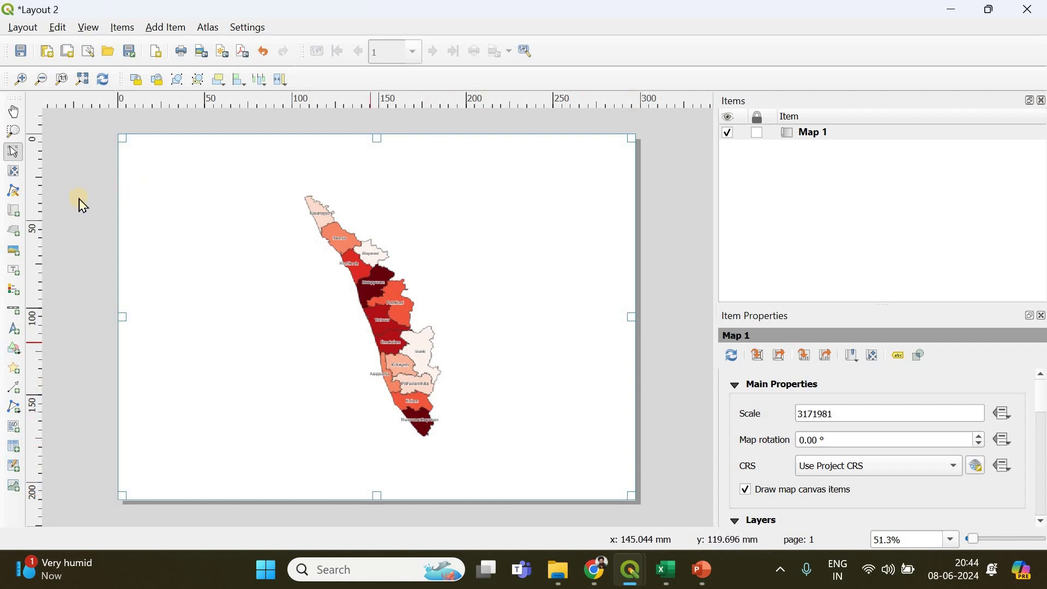
Enlarge the content of the layout map to a scale of about 1:2257443 so Kerala fills most of the page height.
{"action": "left_click", "coordinate": [14, 176]}
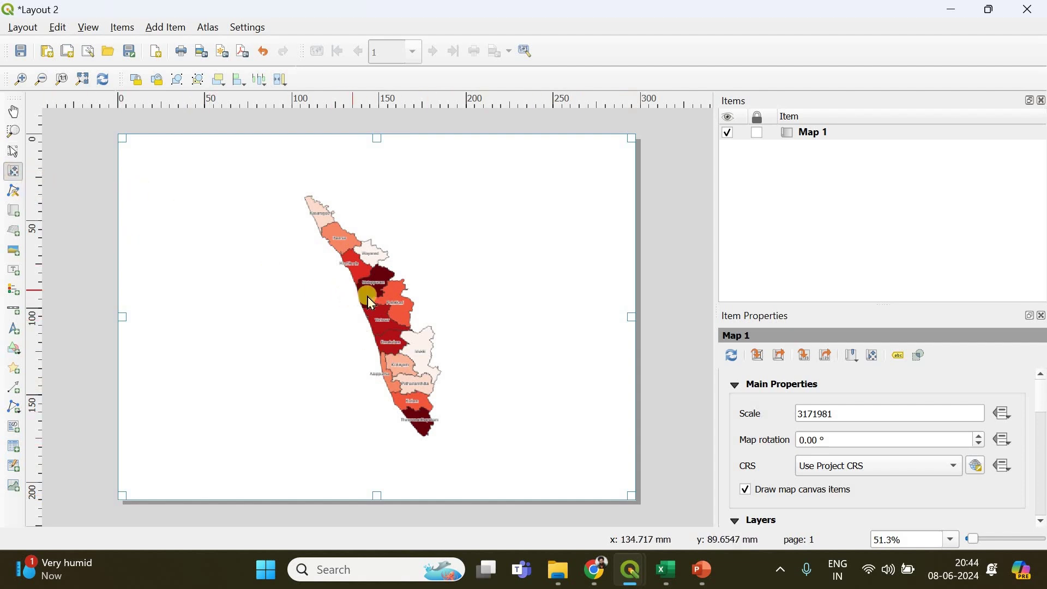
{"action": "scroll", "coordinate": [376, 300], "scroll_direction": "up", "scroll_amount": 1}
{"action": "scroll", "coordinate": [379, 302], "scroll_direction": "up", "scroll_amount": 4}
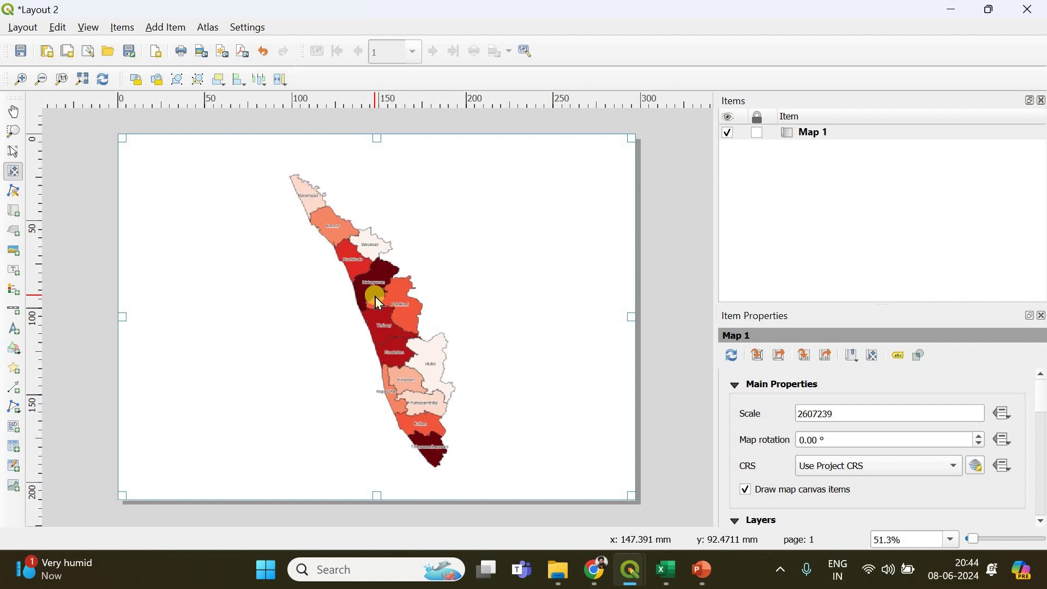
{"action": "scroll", "coordinate": [378, 302], "scroll_direction": "up", "scroll_amount": 1}
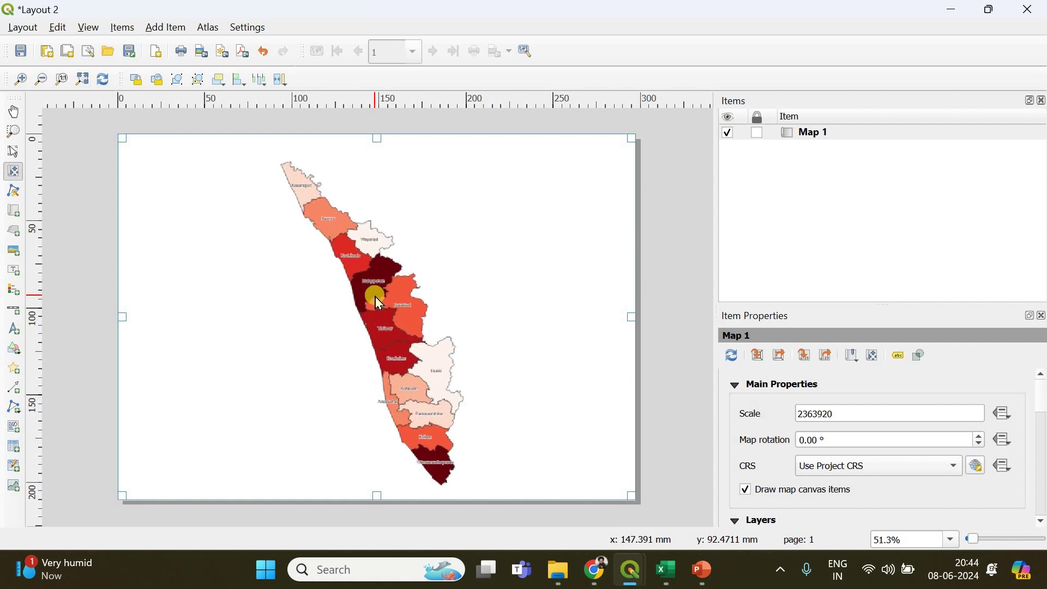
{"action": "scroll", "coordinate": [378, 301], "scroll_direction": "up", "scroll_amount": 1}
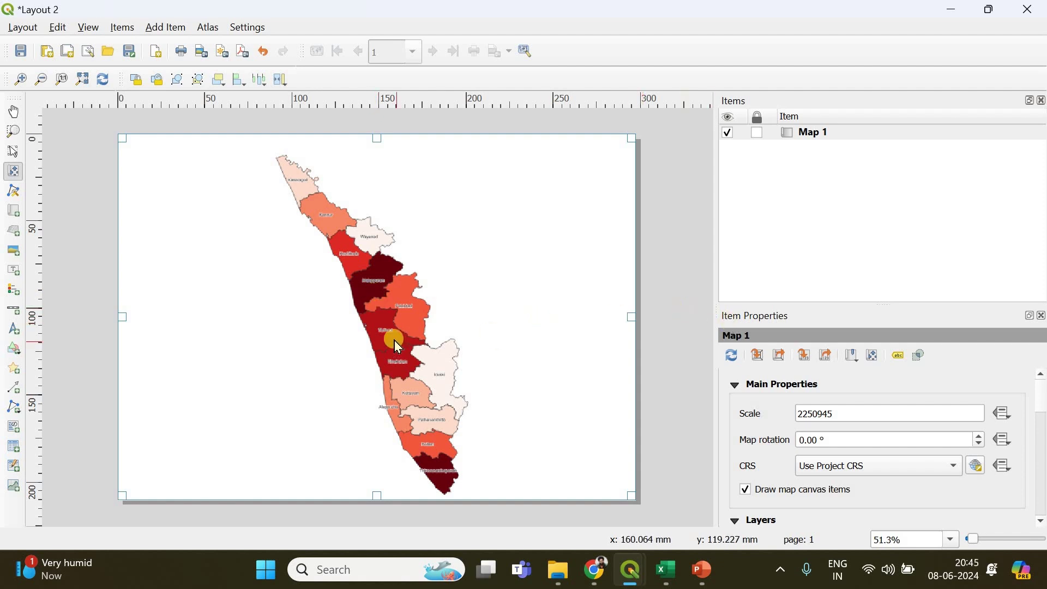
{"action": "scroll", "coordinate": [395, 339], "scroll_direction": "up", "scroll_amount": 10}
{"action": "scroll", "coordinate": [401, 309], "scroll_direction": "up", "scroll_amount": 5}
{"action": "scroll", "coordinate": [407, 311], "scroll_direction": "down", "scroll_amount": 8}
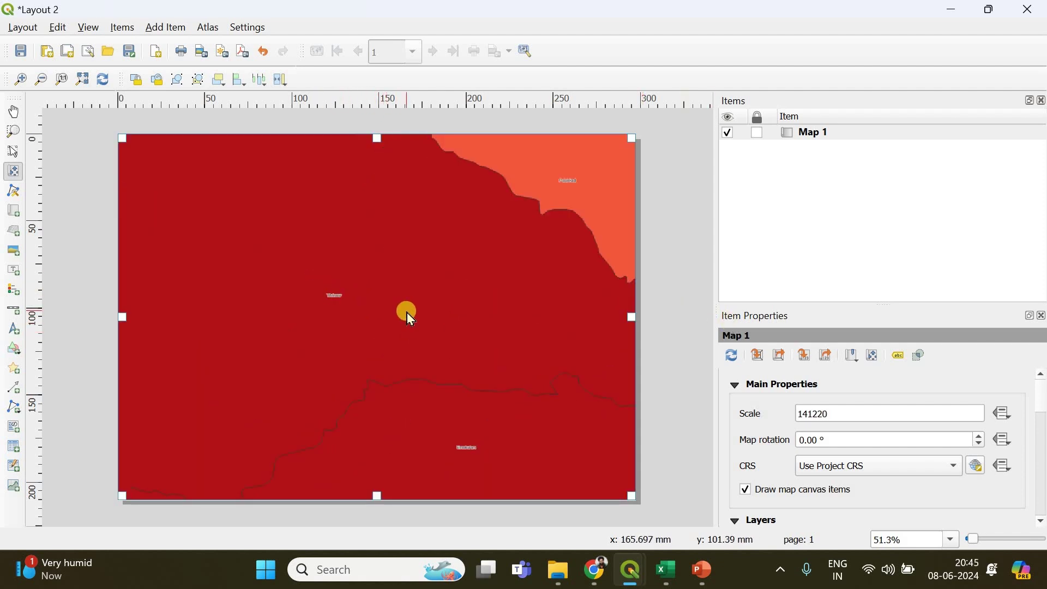
{"action": "scroll", "coordinate": [406, 311], "scroll_direction": "down", "scroll_amount": 10}
{"action": "scroll", "coordinate": [403, 300], "scroll_direction": "up", "scroll_amount": 4}
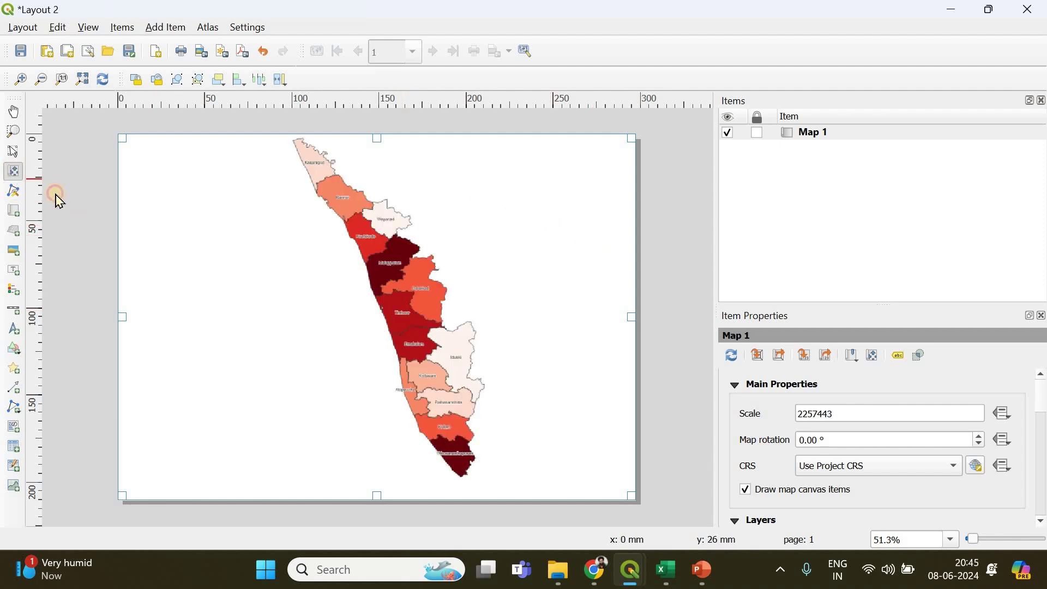
{"action": "left_click", "coordinate": [12, 114]}
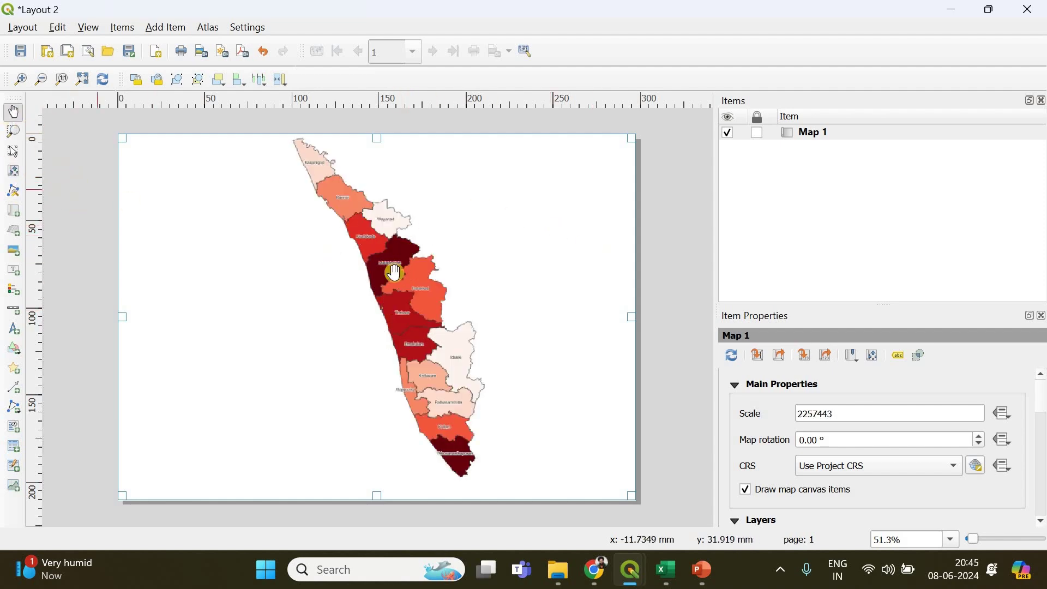
{"action": "scroll", "coordinate": [396, 275], "scroll_direction": "up", "scroll_amount": 4}
{"action": "scroll", "coordinate": [472, 324], "scroll_direction": "down", "scroll_amount": 2}
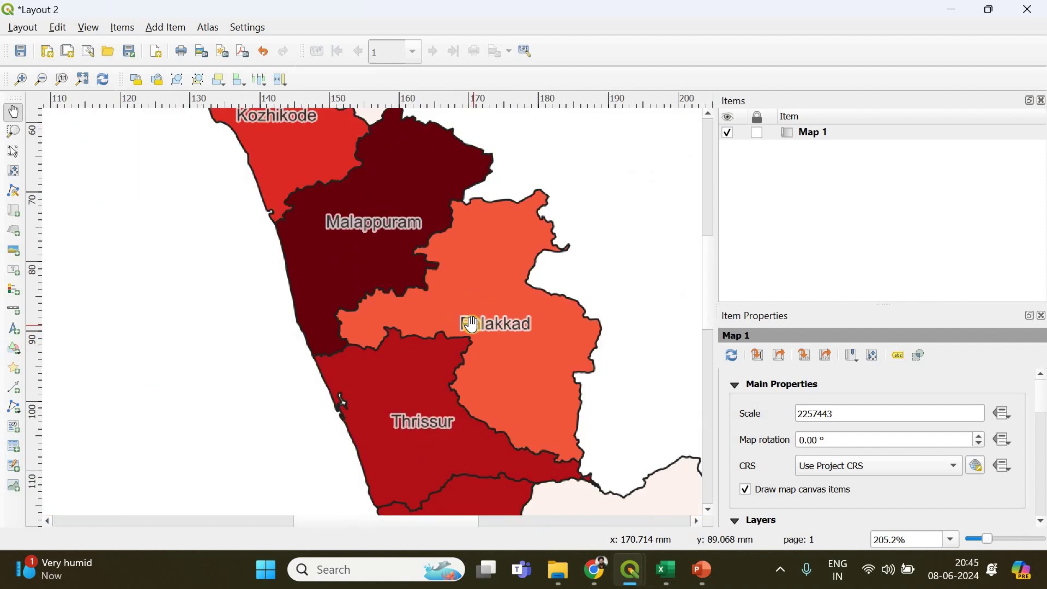
{"action": "scroll", "coordinate": [472, 324], "scroll_direction": "down", "scroll_amount": 2}
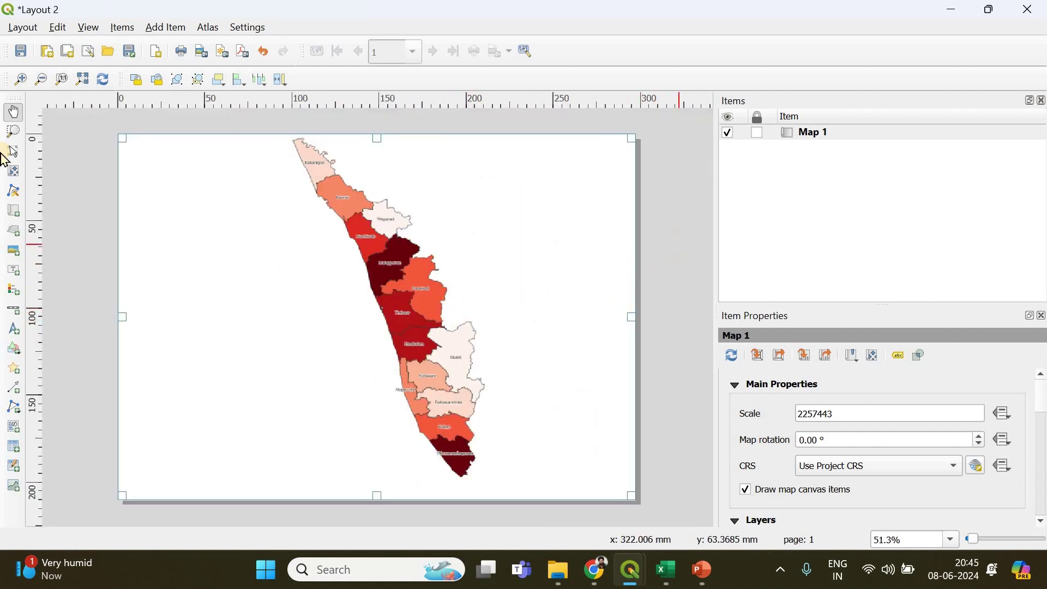
Add a legend in the lower-left area of the layout page, beside the Kerala map.
{"action": "left_click", "coordinate": [12, 292]}
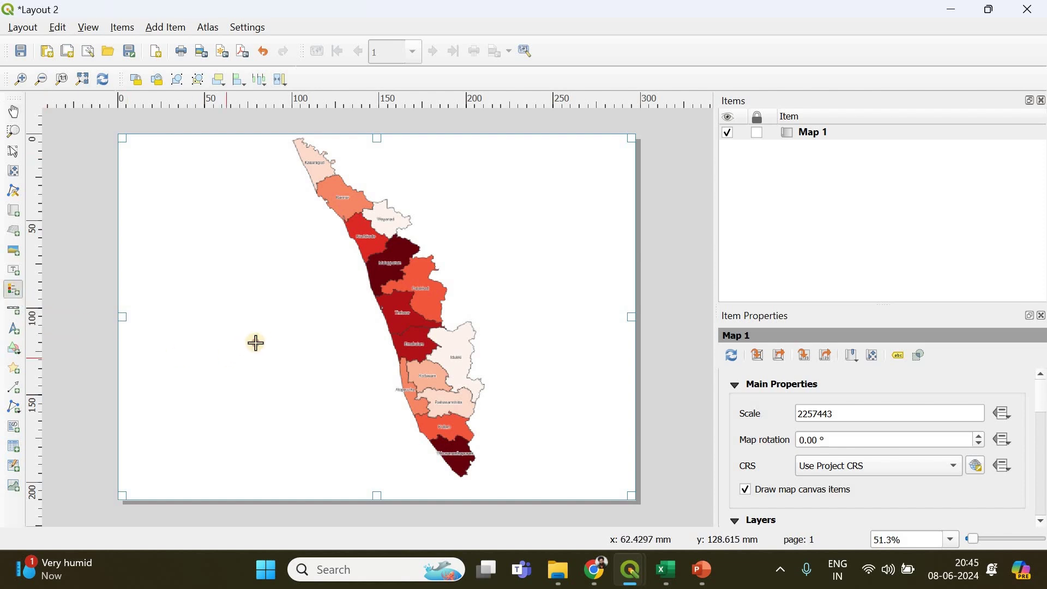
{"action": "left_click_drag", "start_coordinate": [261, 333], "coordinate": [110, 488]}
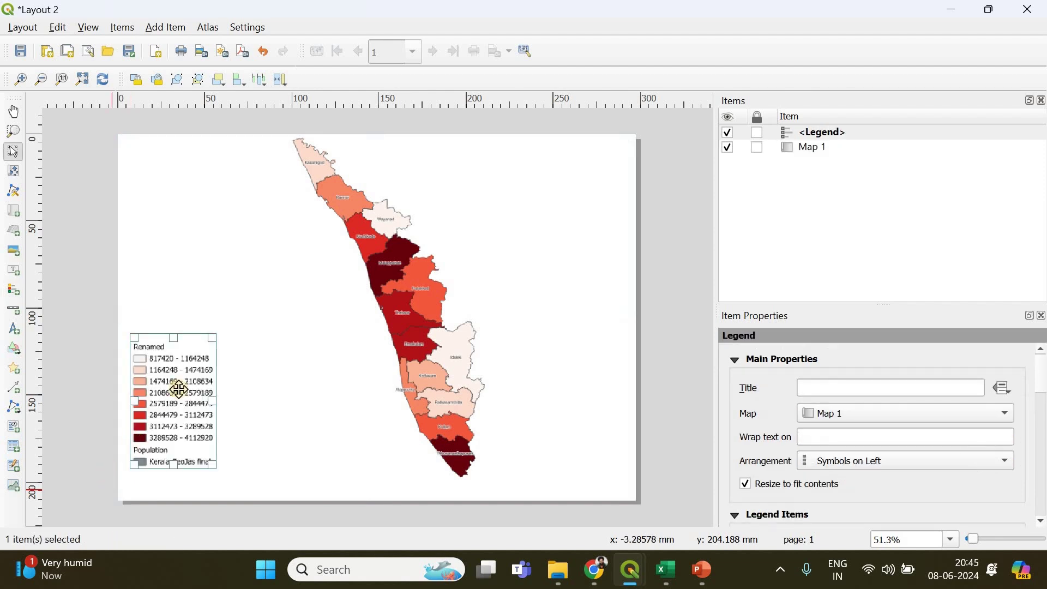
{"action": "left_click_drag", "start_coordinate": [184, 386], "coordinate": [190, 396]}
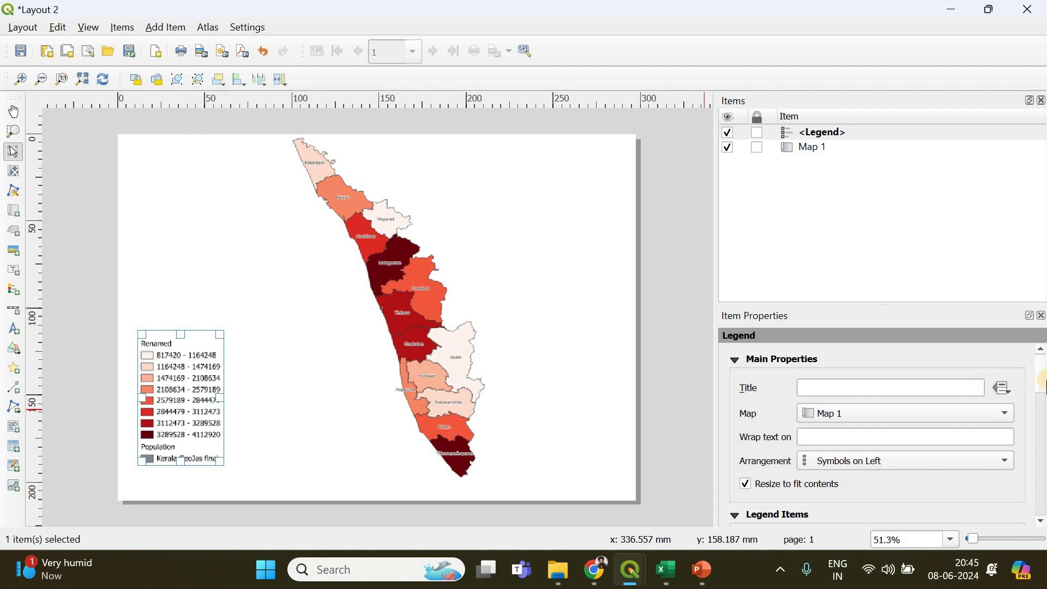
Turn off the legend's automatic updating and remove the Population and Kerala GeoJas final entries below the class ranges.
{"action": "scroll", "coordinate": [1045, 409], "scroll_direction": "down", "scroll_amount": 5}
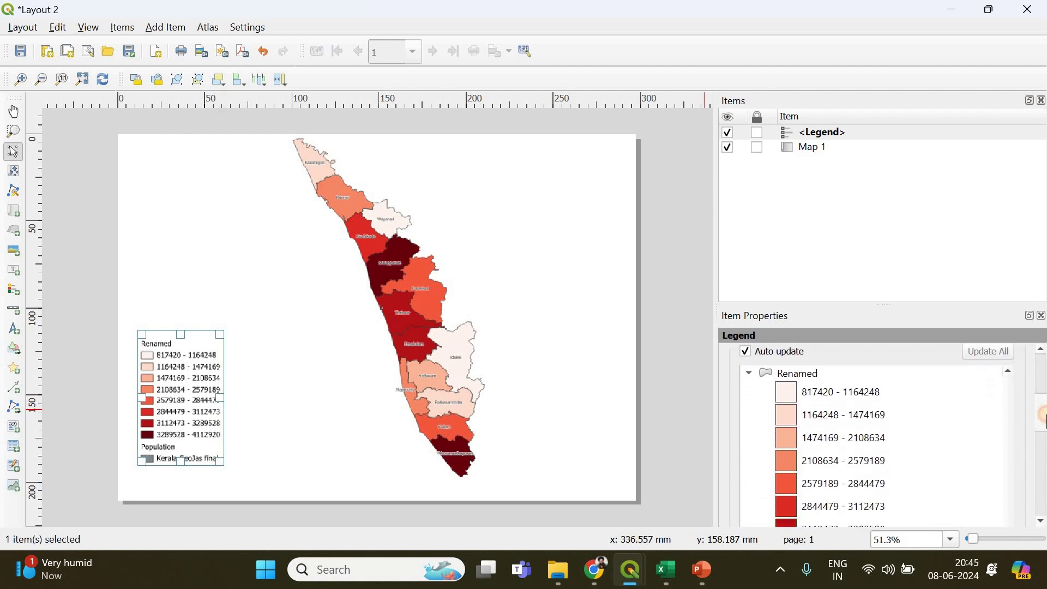
{"action": "left_click_drag", "start_coordinate": [887, 303], "coordinate": [883, 183]}
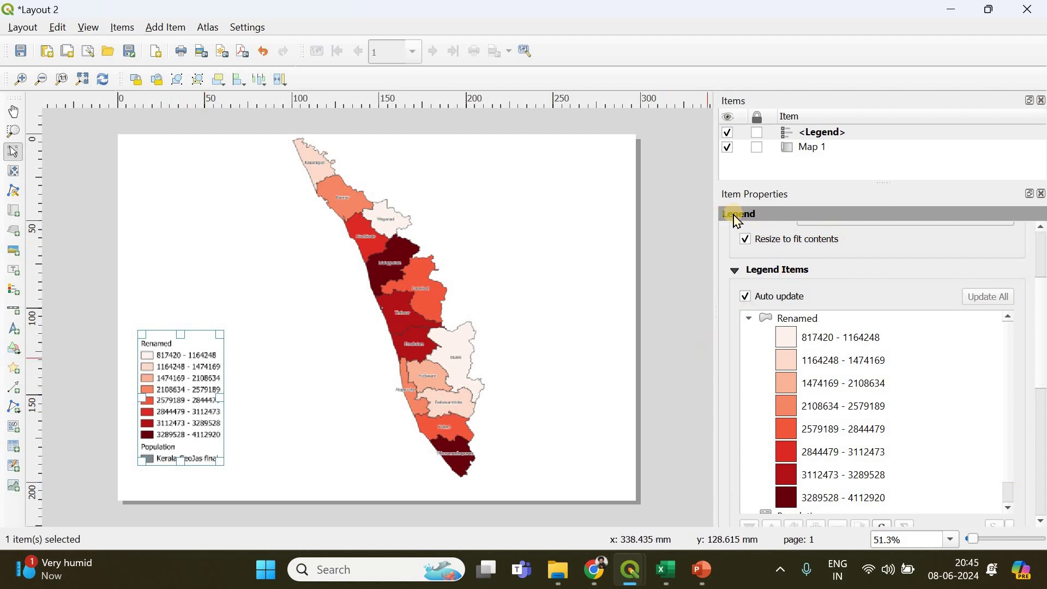
{"action": "left_click", "coordinate": [748, 299]}
{"action": "scroll", "coordinate": [972, 327], "scroll_direction": "down", "scroll_amount": 5}
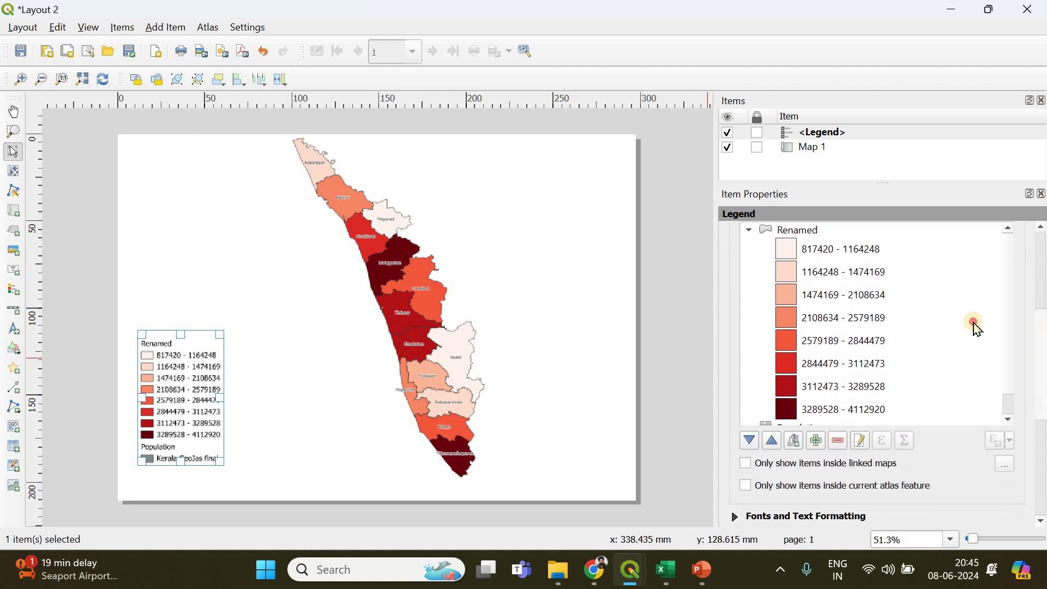
{"action": "left_click", "coordinate": [800, 358]}
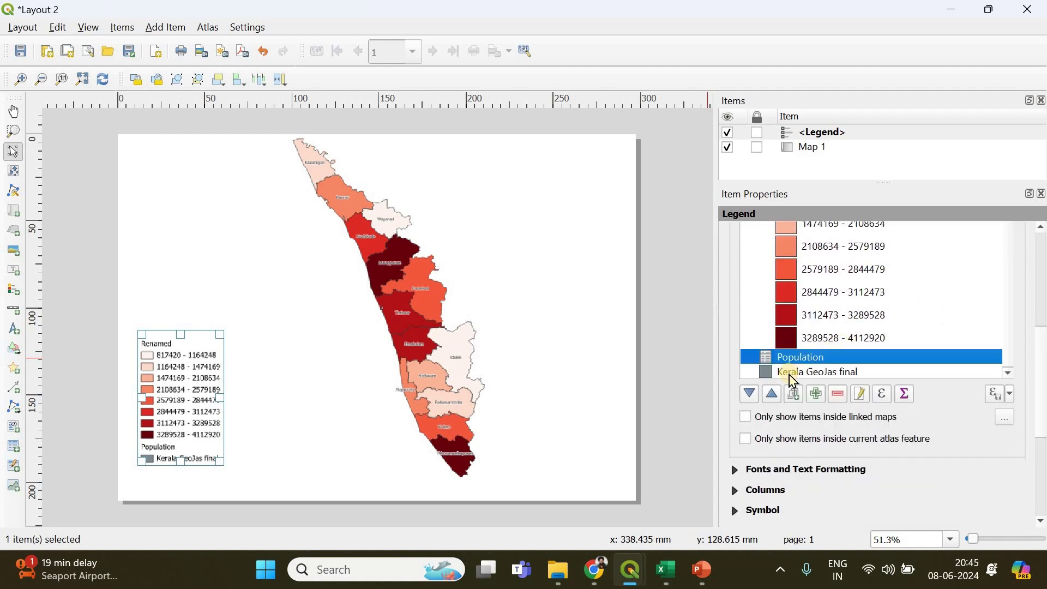
{"action": "left_click", "coordinate": [781, 374], "text": "shift"}
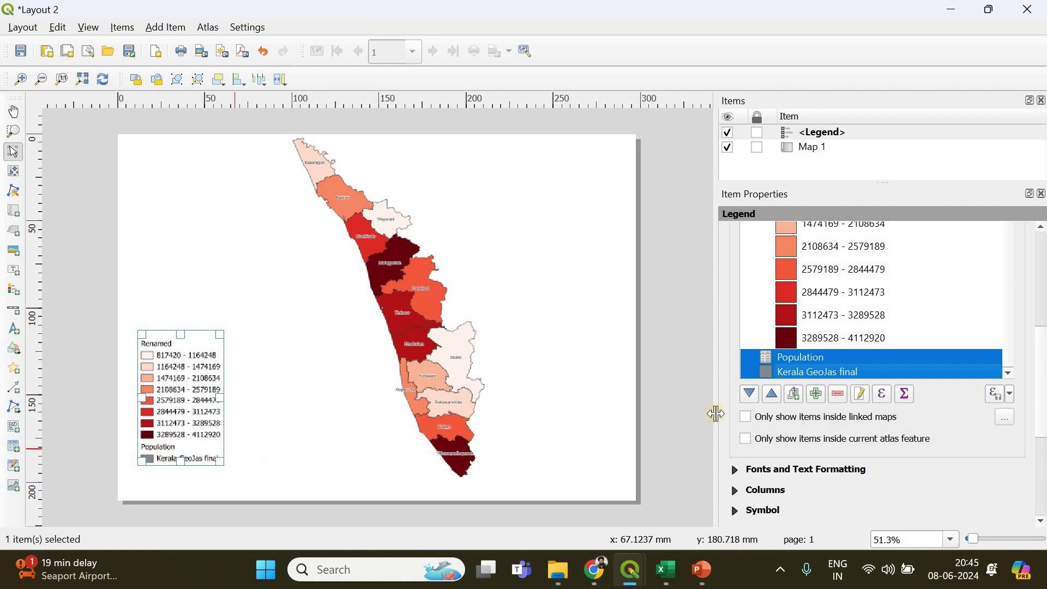
{"action": "left_click", "coordinate": [839, 395]}
Change the label of the legend's Renamed layer heading to "Population".
{"action": "scroll", "coordinate": [827, 427], "scroll_direction": "up", "scroll_amount": 5}
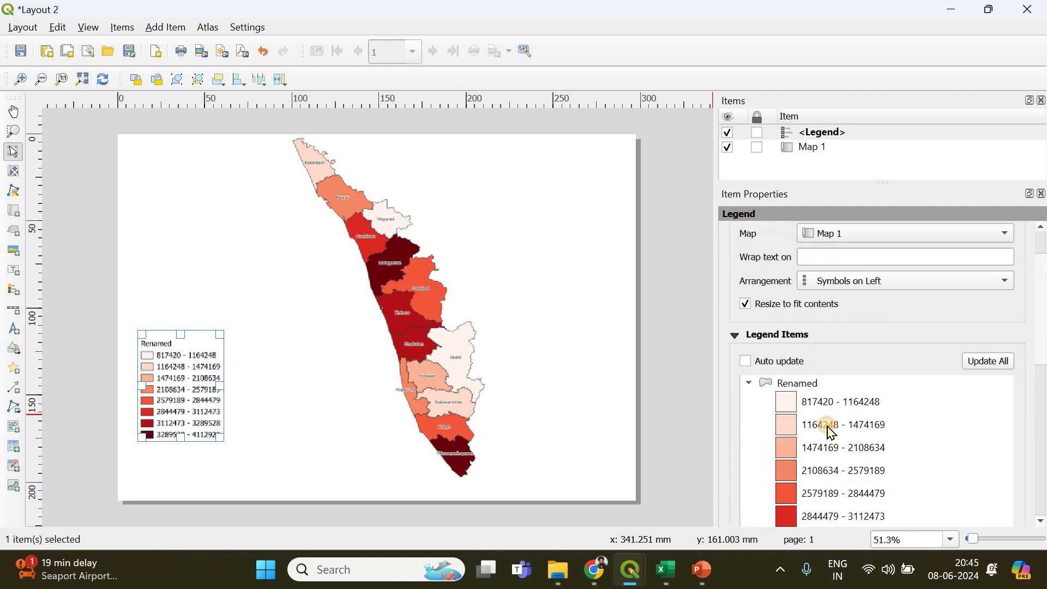
{"action": "double_click", "coordinate": [816, 428]}
{"action": "key", "text": "ctrl+a"}
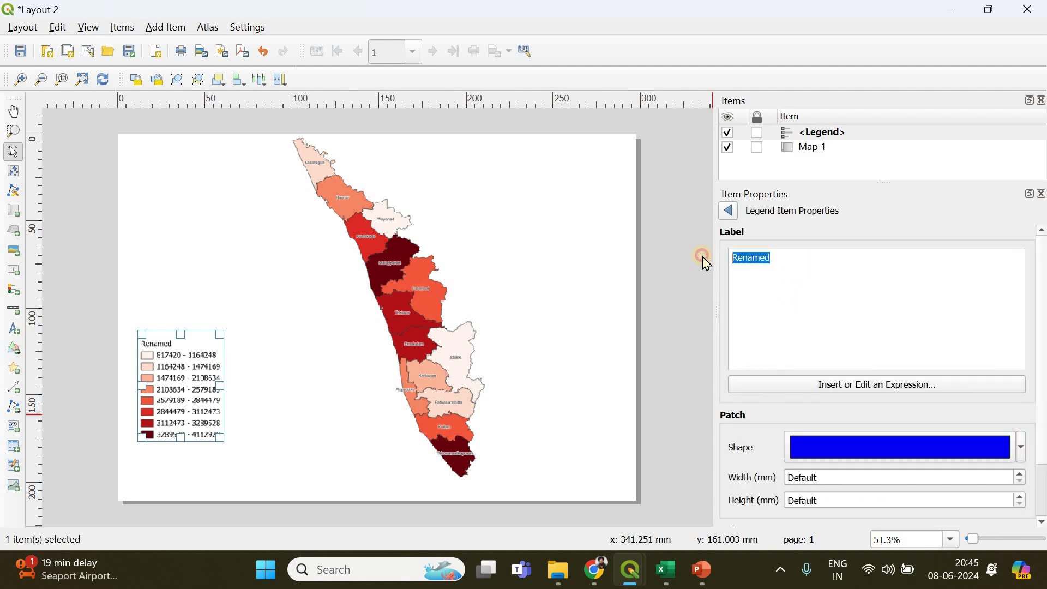
{"action": "type", "text": "Population"}
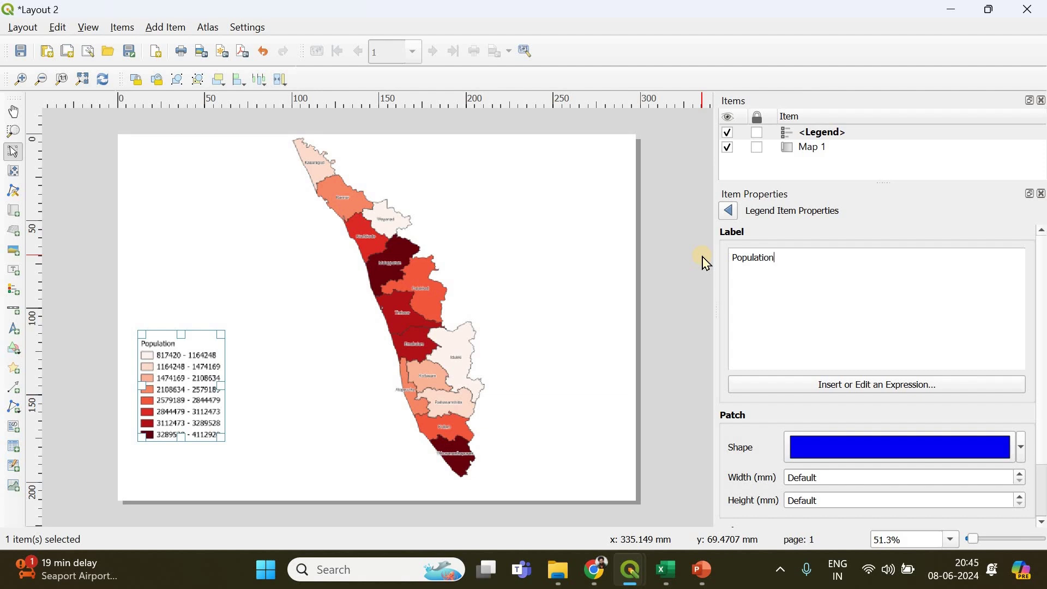
{"action": "left_click", "coordinate": [725, 212]}
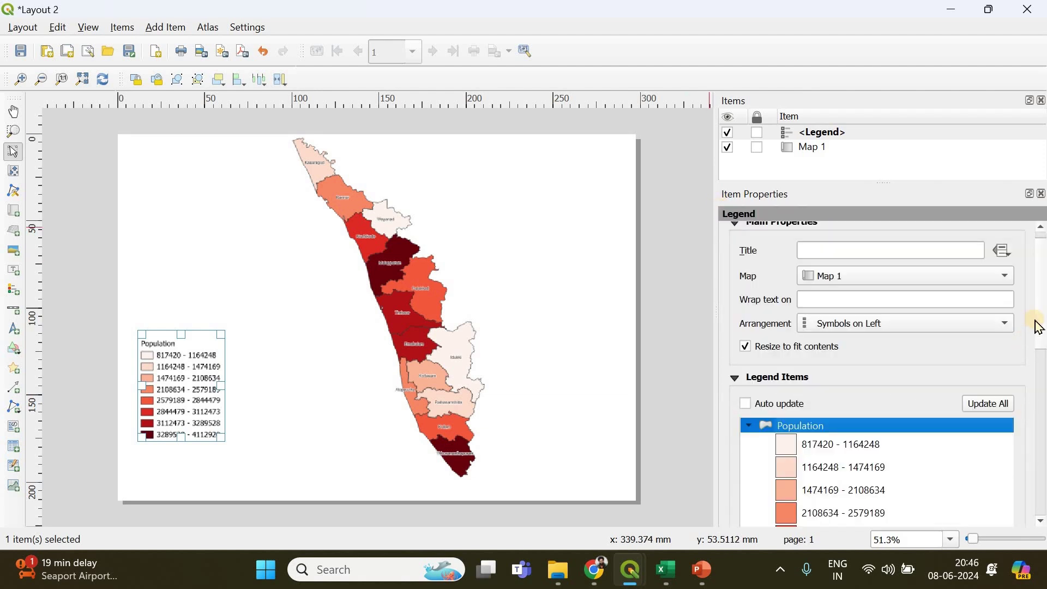
Set the font size of the legend's item labels to 15 points.
{"action": "scroll", "coordinate": [1043, 363], "scroll_direction": "down", "scroll_amount": 10}
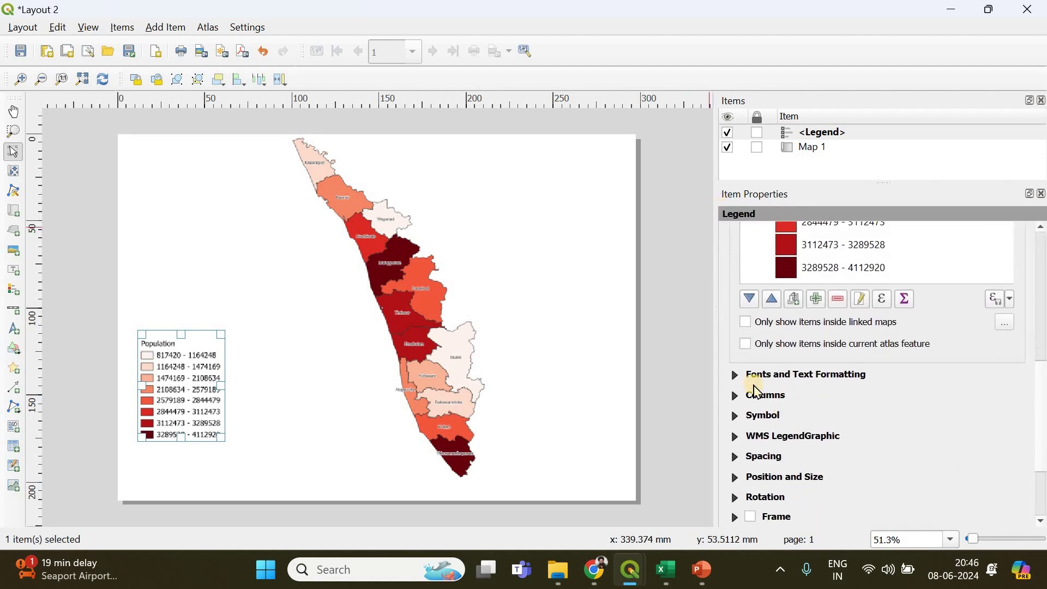
{"action": "left_click", "coordinate": [734, 376]}
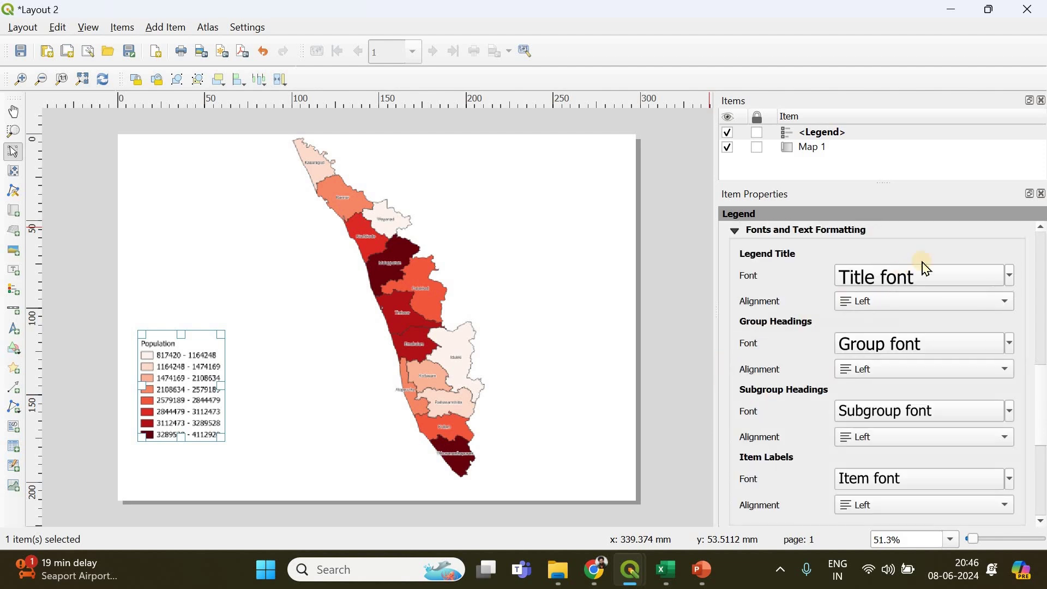
{"action": "scroll", "coordinate": [1040, 374], "scroll_direction": "up", "scroll_amount": 1}
{"action": "scroll", "coordinate": [1035, 398], "scroll_direction": "down", "scroll_amount": 3}
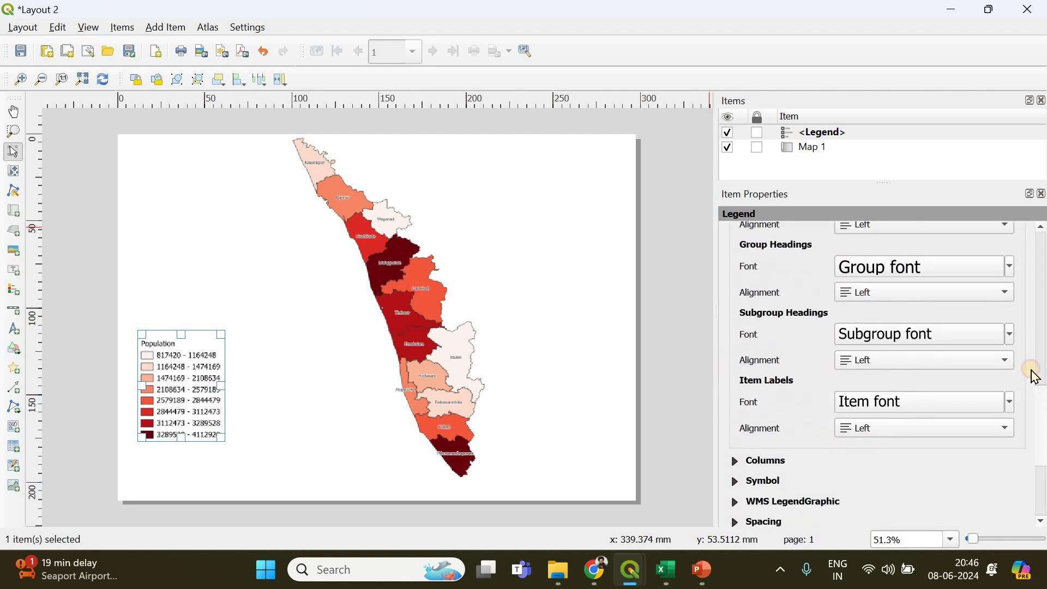
{"action": "scroll", "coordinate": [1030, 374], "scroll_direction": "up", "scroll_amount": 5}
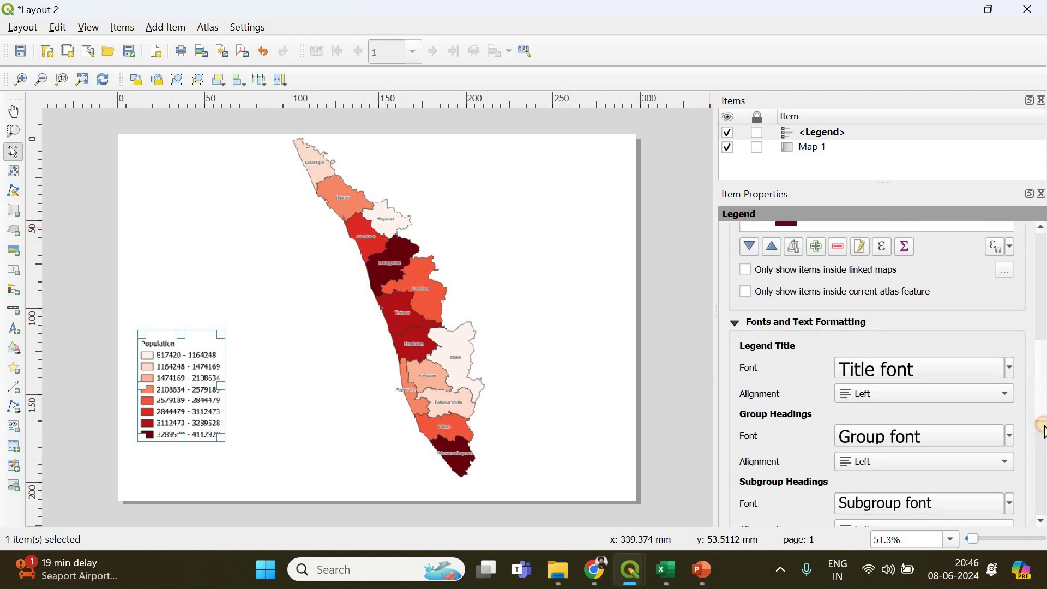
{"action": "scroll", "coordinate": [1043, 431], "scroll_direction": "down", "scroll_amount": 5}
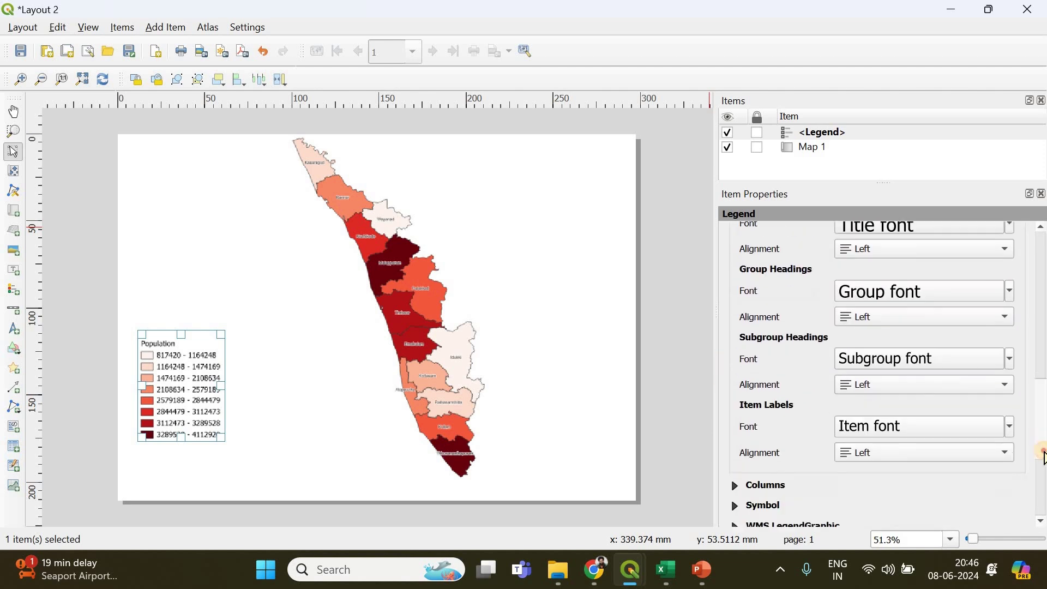
{"action": "left_click", "coordinate": [1010, 347]}
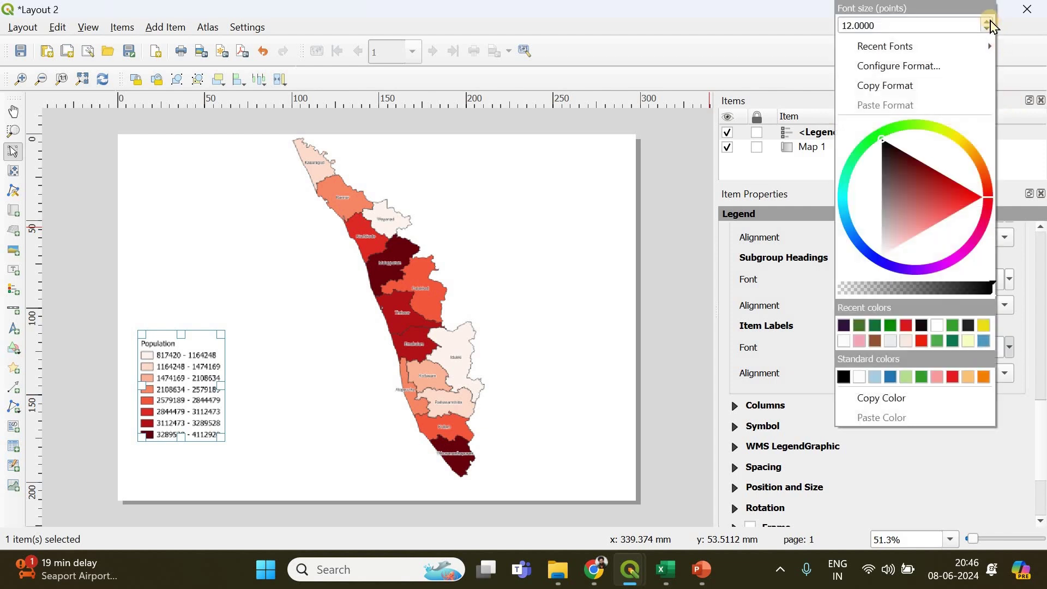
{"action": "left_click", "coordinate": [986, 22]}
{"action": "left_click", "coordinate": [986, 21]}
{"action": "left_click", "coordinate": [986, 22]}
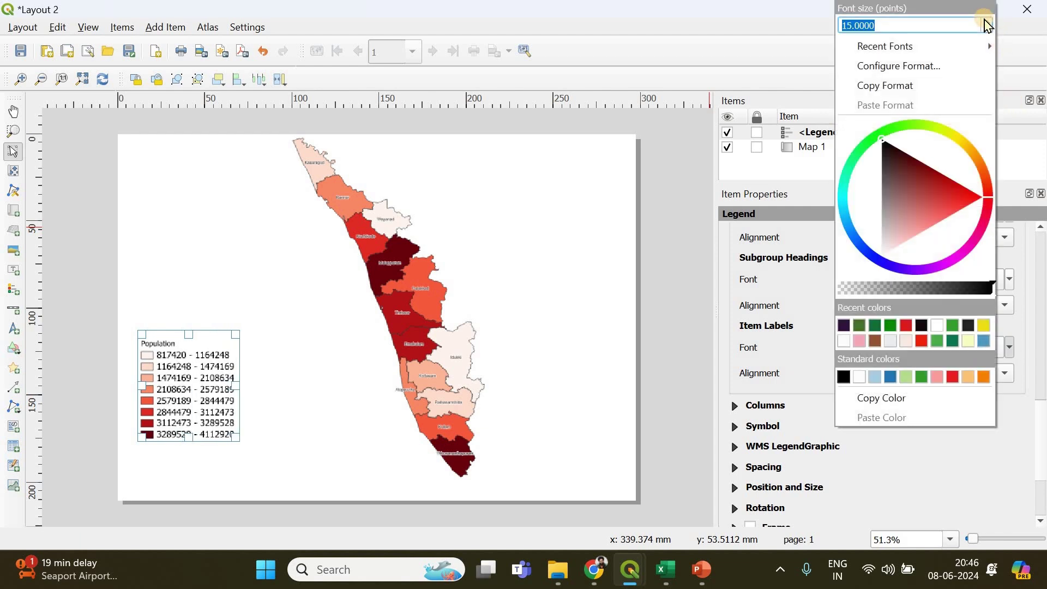
{"action": "left_click", "coordinate": [951, 450]}
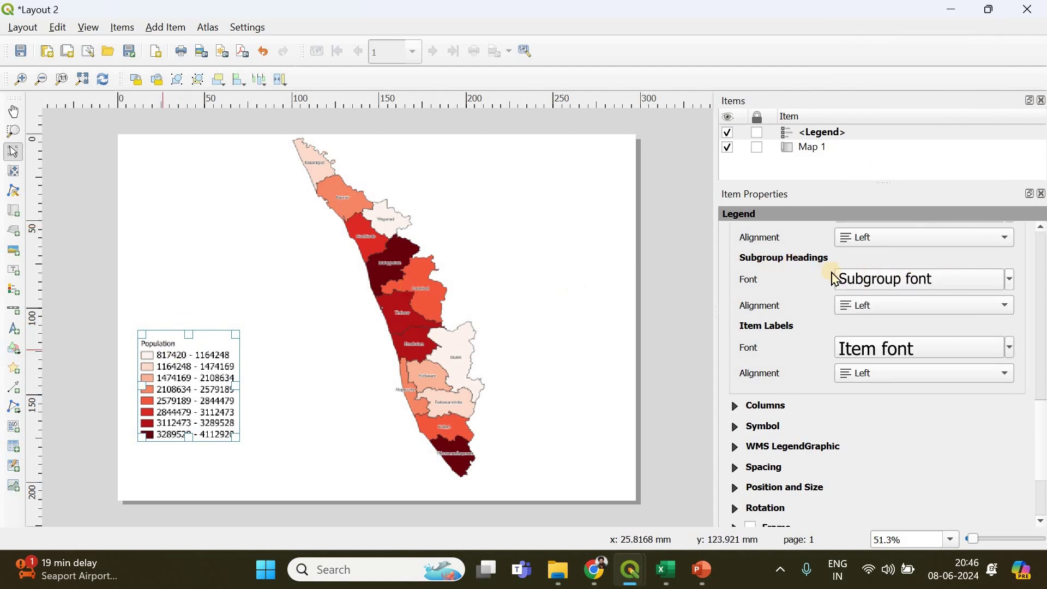
Set the legend's subgroup heading font size to 23 points and move the legend to the page's upper-right corner.
{"action": "left_click", "coordinate": [1011, 280]}
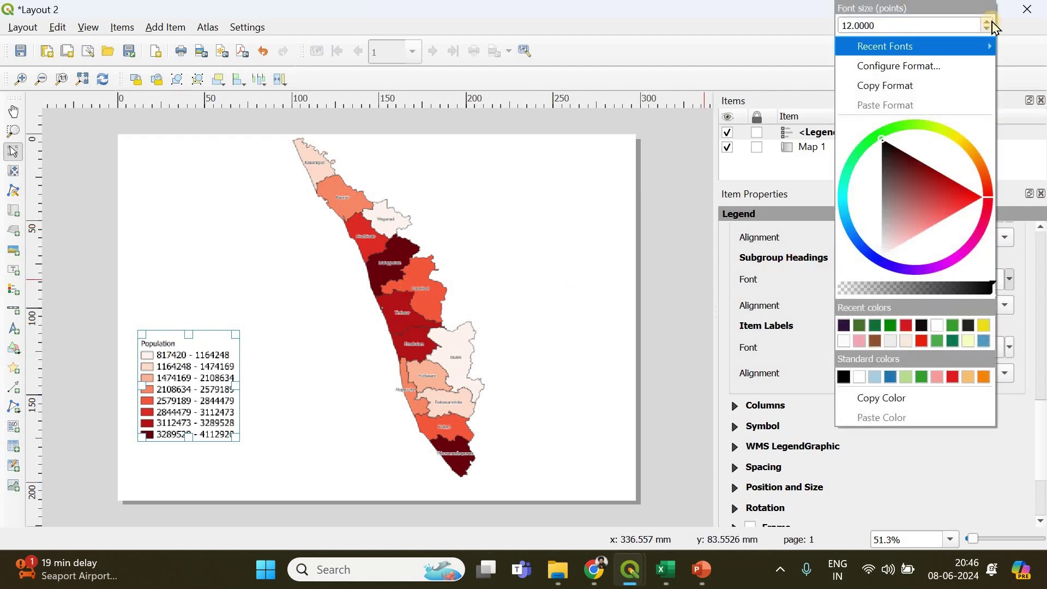
{"action": "scroll", "coordinate": [986, 23], "scroll_direction": "up", "scroll_amount": 11}
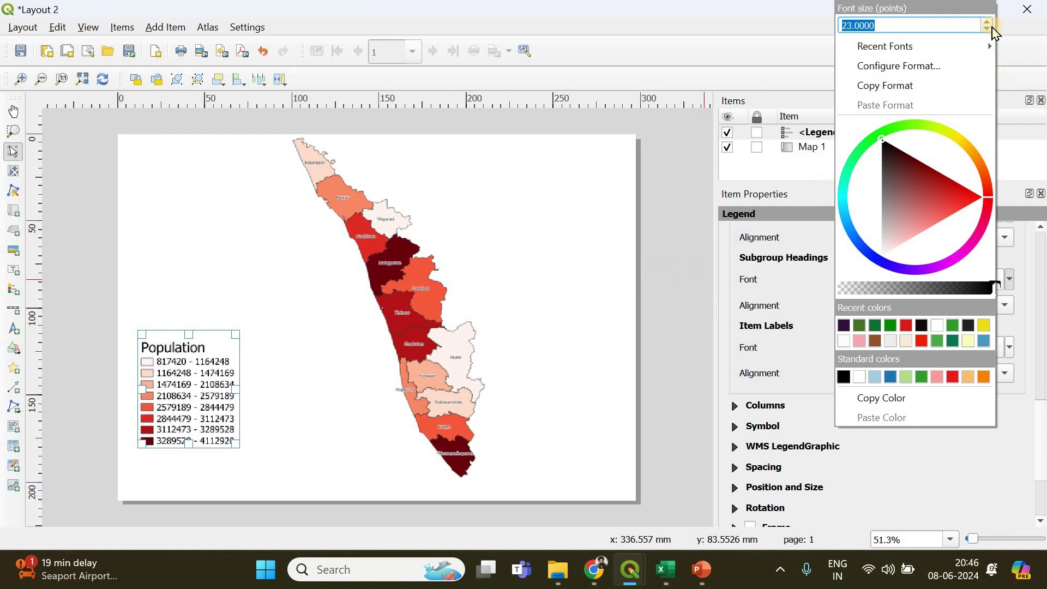
{"action": "left_click", "coordinate": [680, 306]}
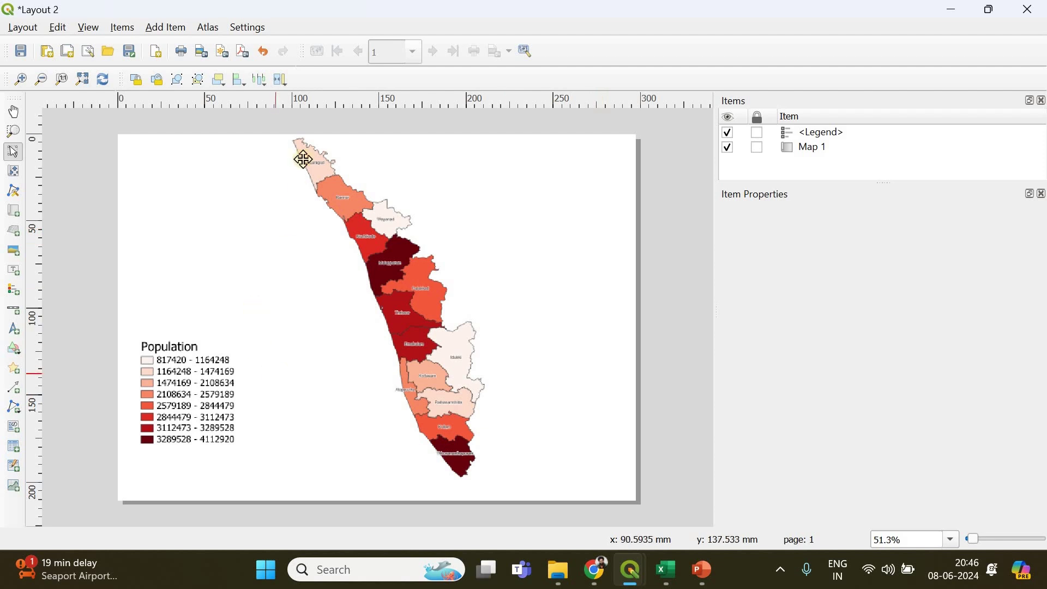
{"action": "left_click_drag", "start_coordinate": [197, 387], "coordinate": [603, 232]}
{"action": "left_click", "coordinate": [701, 243]}
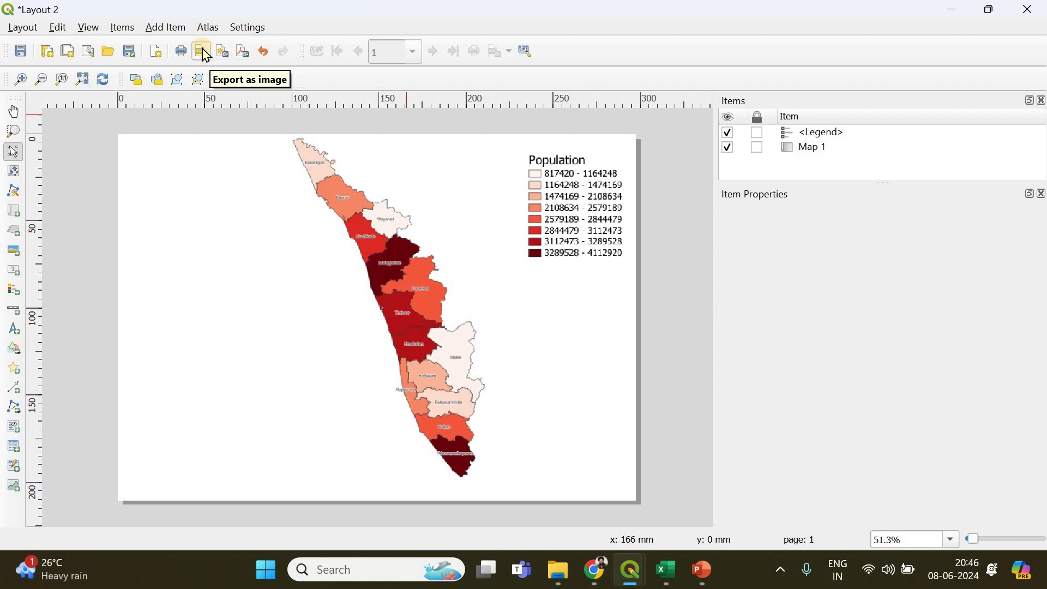
Add a scale bar for Map 1 in the lower-left area of the layout page.
{"action": "left_click", "coordinate": [17, 318]}
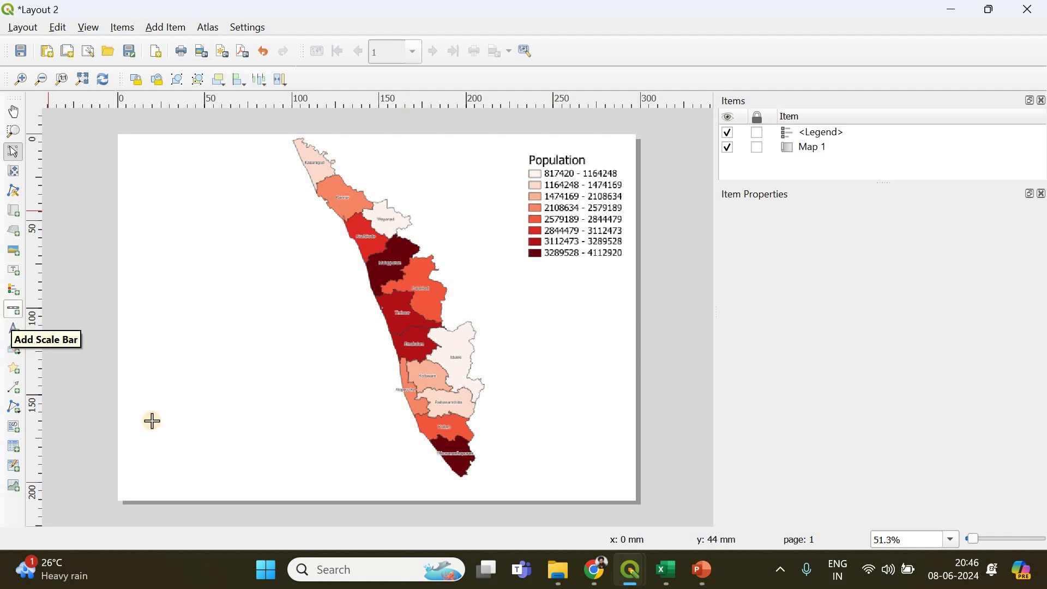
{"action": "left_click_drag", "start_coordinate": [152, 421], "coordinate": [355, 450]}
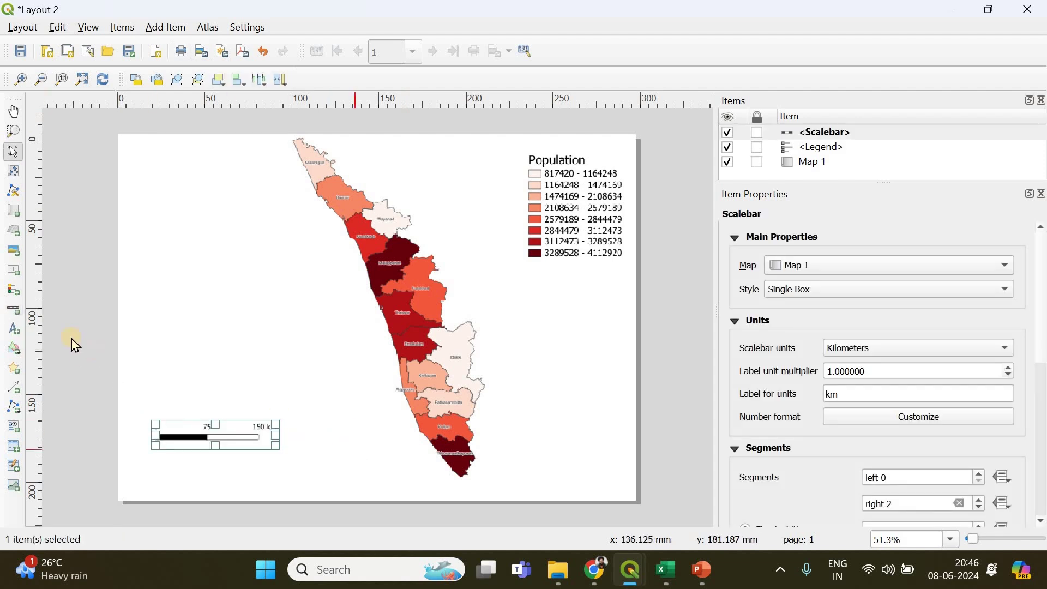
Try out a small north arrow in the page's upper-left corner and delete it again.
{"action": "left_click", "coordinate": [14, 329]}
{"action": "left_click_drag", "start_coordinate": [139, 144], "coordinate": [170, 171]}
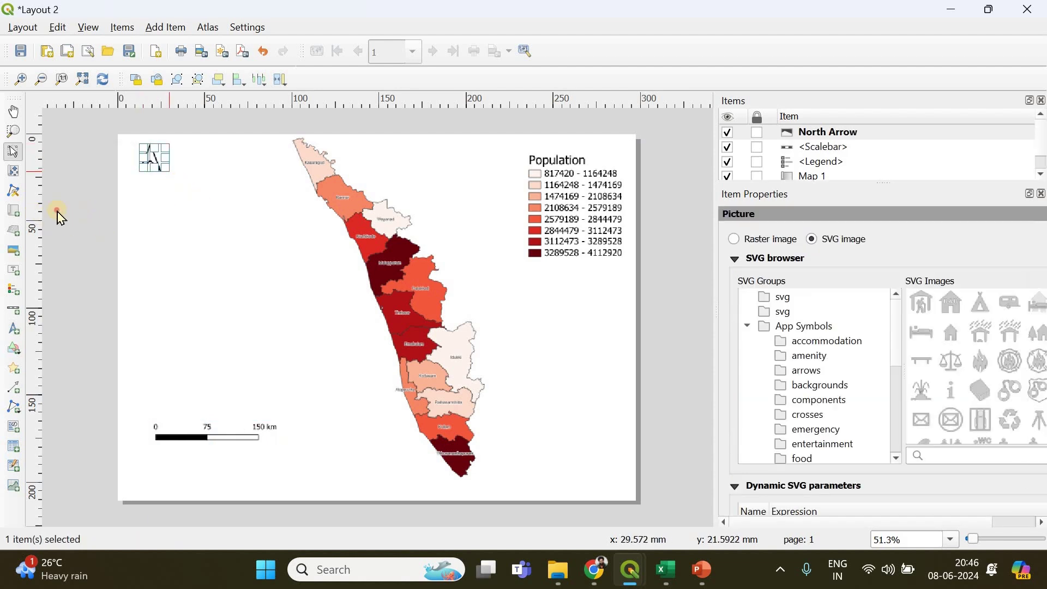
{"action": "left_click", "coordinate": [75, 238]}
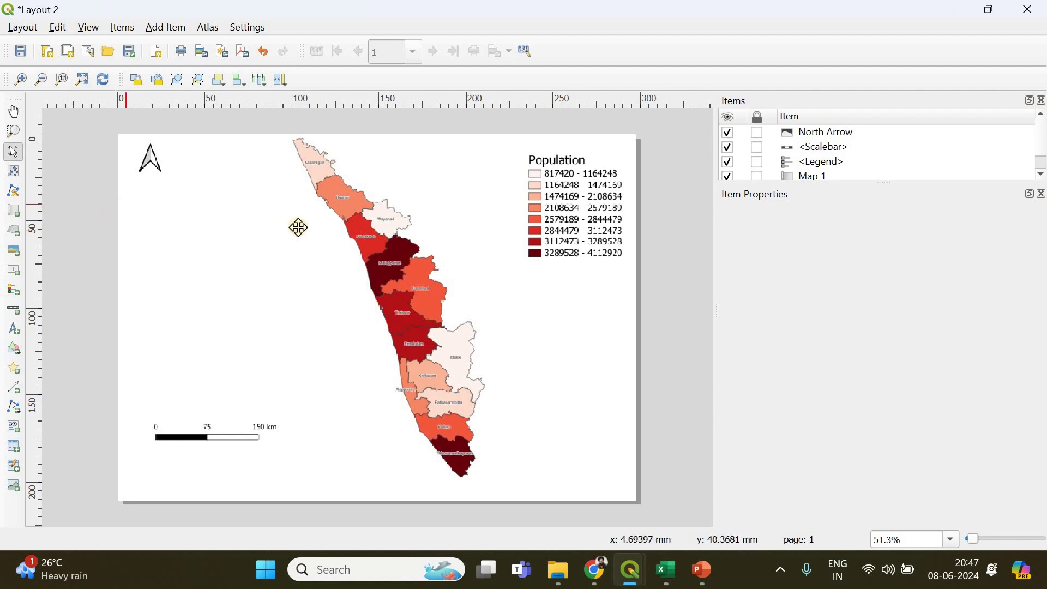
{"action": "left_click", "coordinate": [157, 164]}
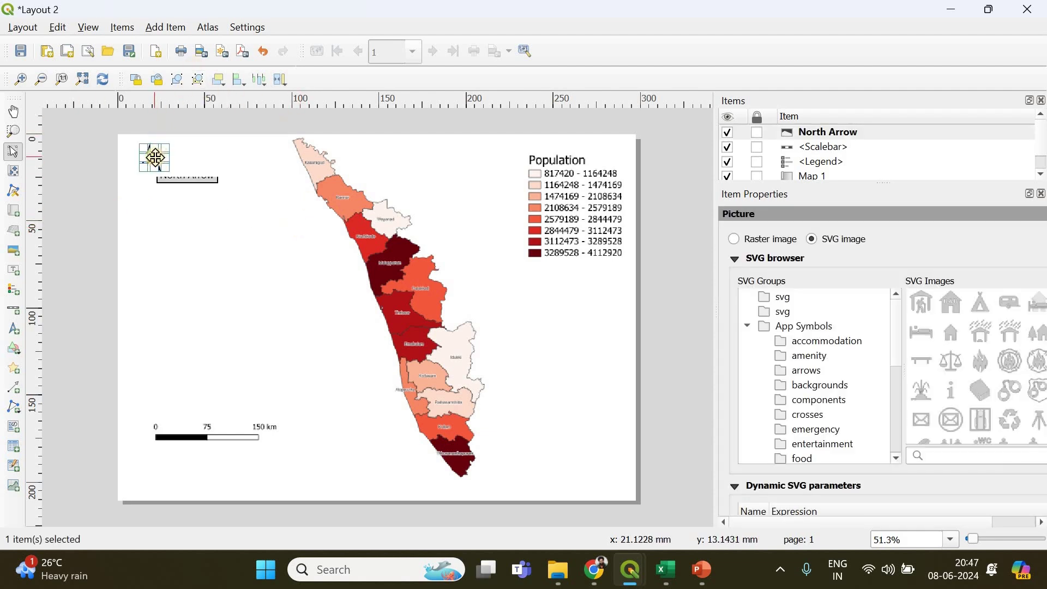
{"action": "key", "text": "Delete"}
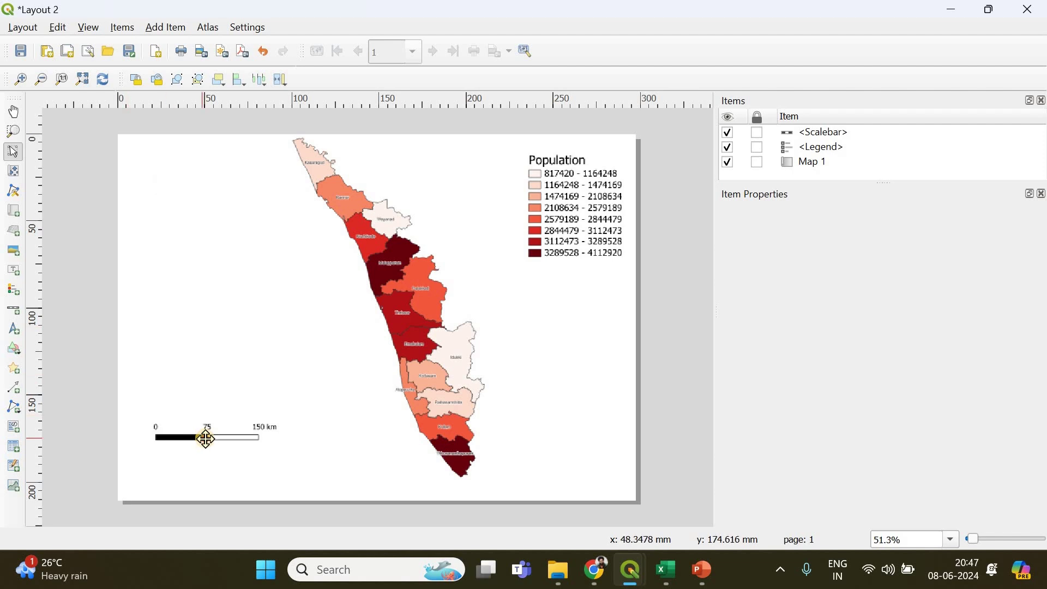
Move the scale bar lower and closer to the southern end of the Kerala map.
{"action": "left_click_drag", "start_coordinate": [205, 437], "coordinate": [304, 466]}
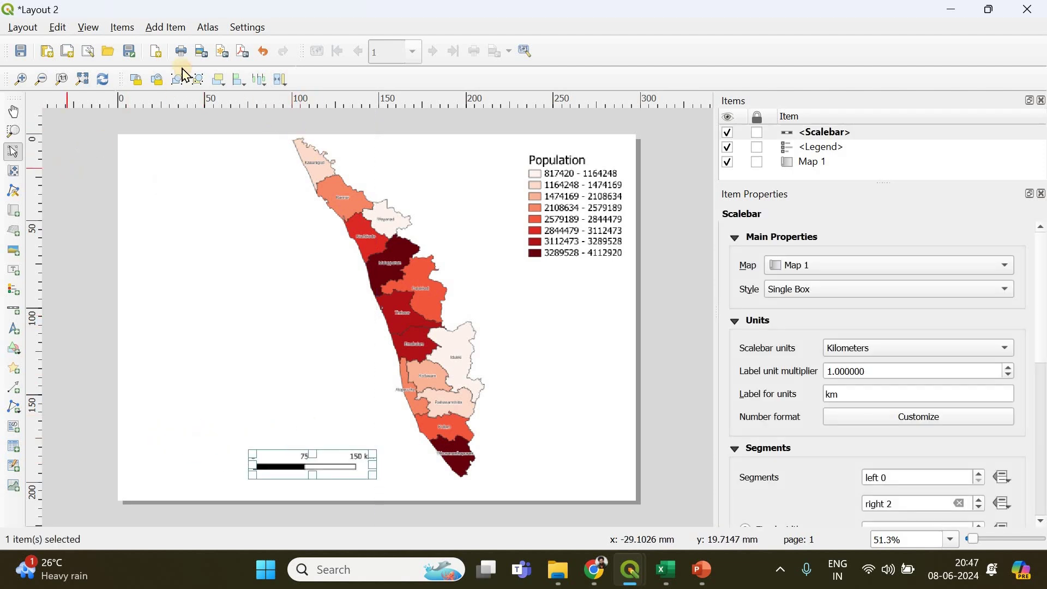
Export the layout as a PNG image to the Desktop under the file name "Populationa Map".
{"action": "left_click", "coordinate": [200, 53]}
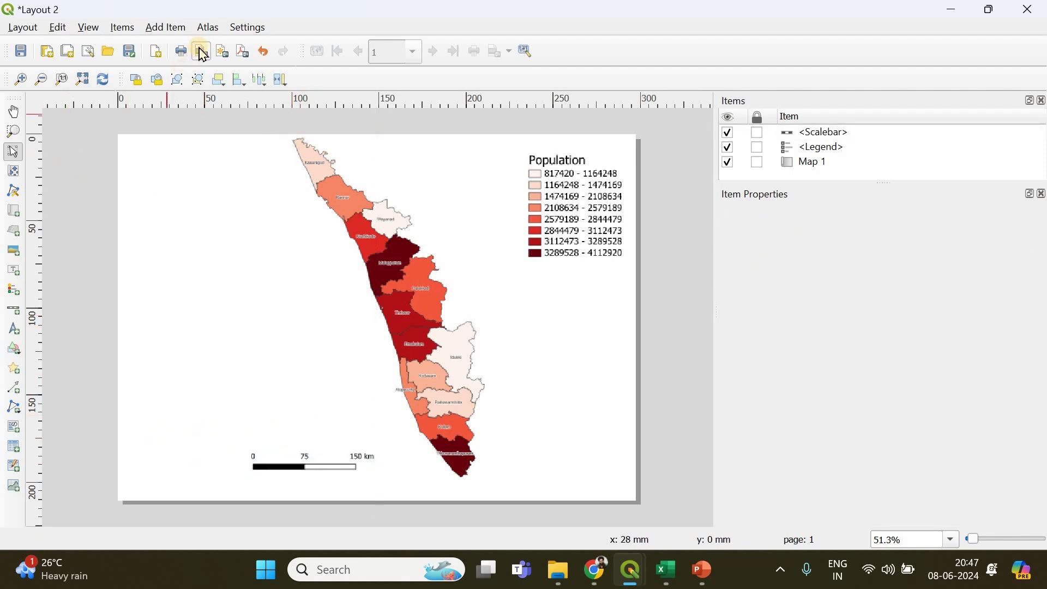
{"action": "left_click", "coordinate": [200, 53]}
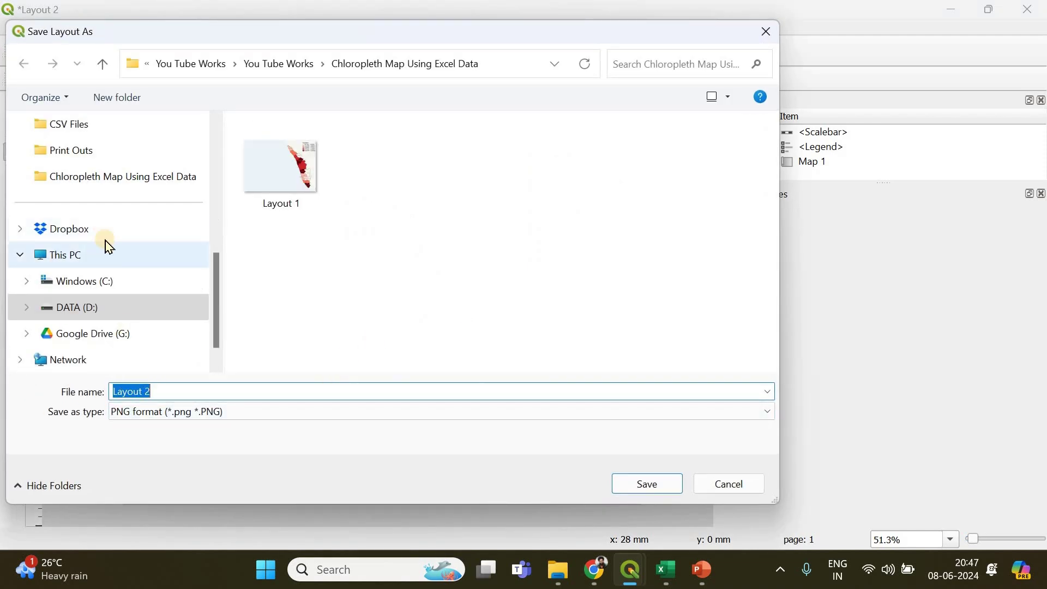
{"action": "scroll", "coordinate": [109, 246], "scroll_direction": "up", "scroll_amount": 3}
{"action": "left_click", "coordinate": [84, 144]}
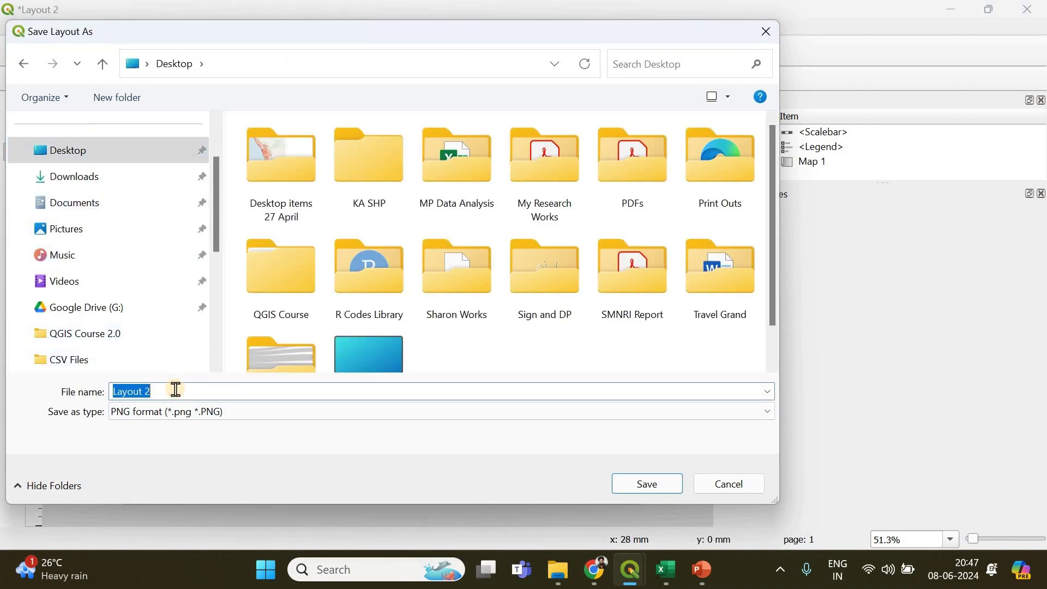
{"action": "type", "text": "Populationa Map"}
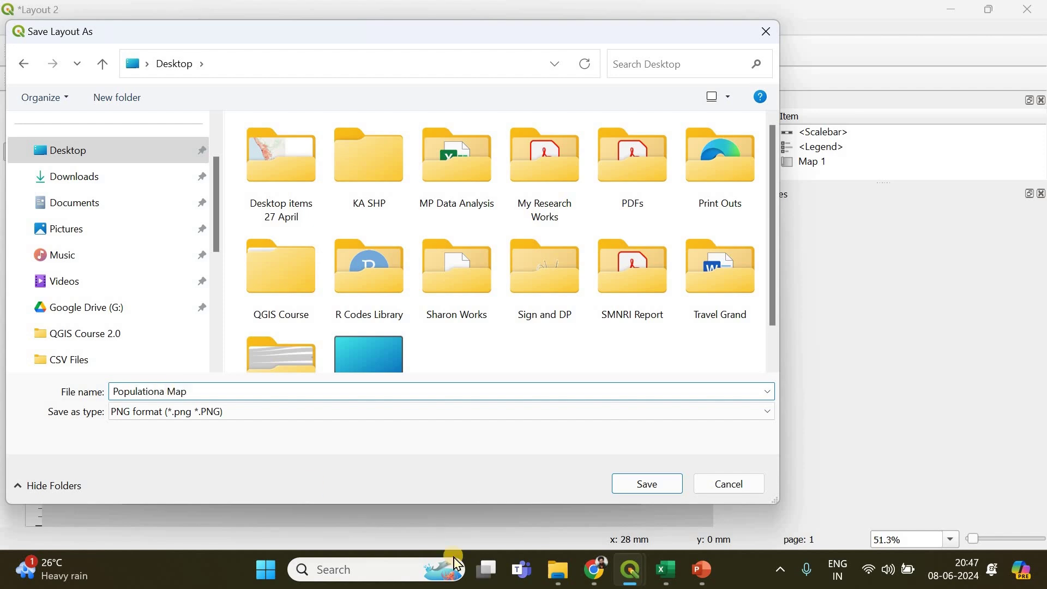
{"action": "left_click", "coordinate": [621, 489]}
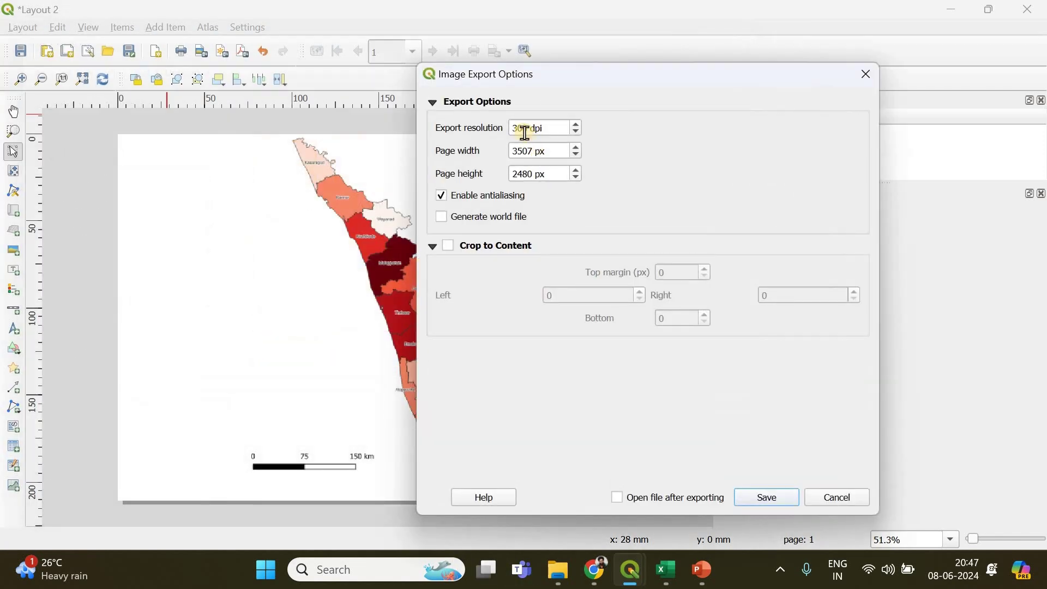
Set the export resolution to 500 dpi, have the file opened after exporting, and save the image.
{"action": "left_click_drag", "start_coordinate": [519, 129], "coordinate": [498, 134]}
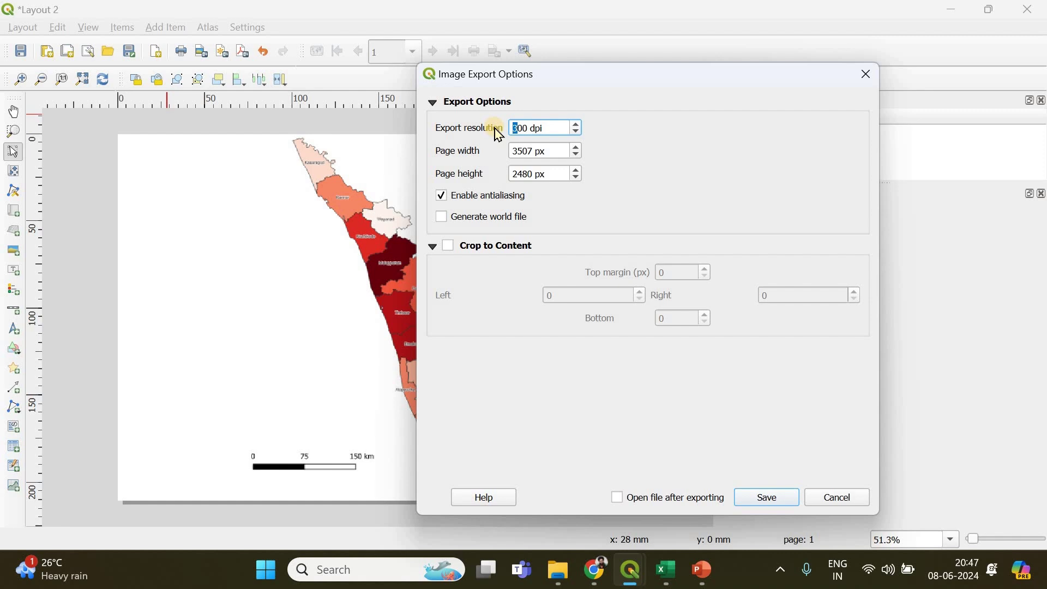
{"action": "type", "text": "5"}
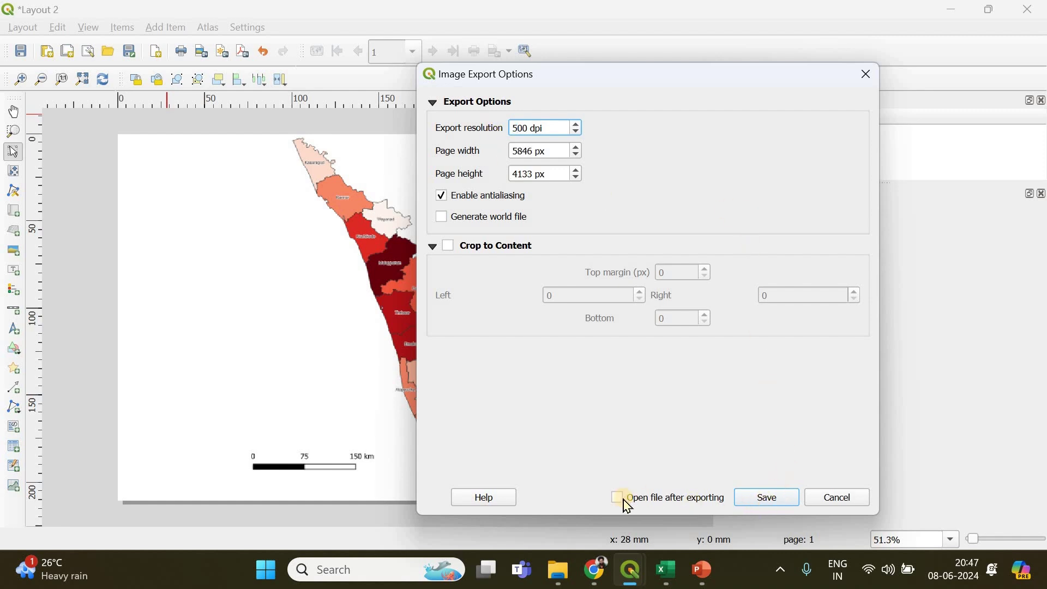
{"action": "left_click", "coordinate": [692, 499]}
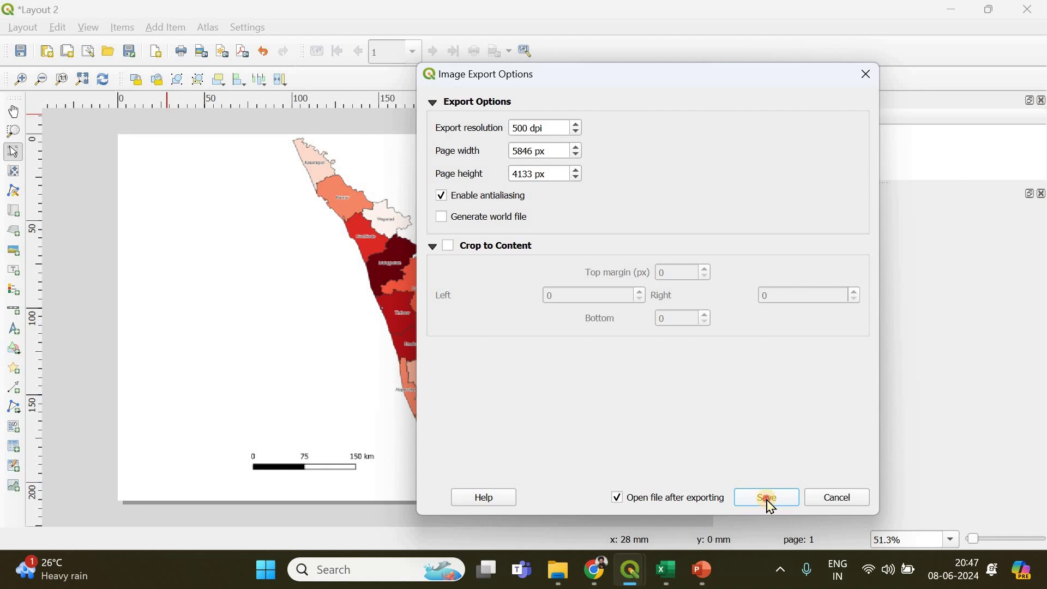
{"action": "left_click", "coordinate": [767, 499]}
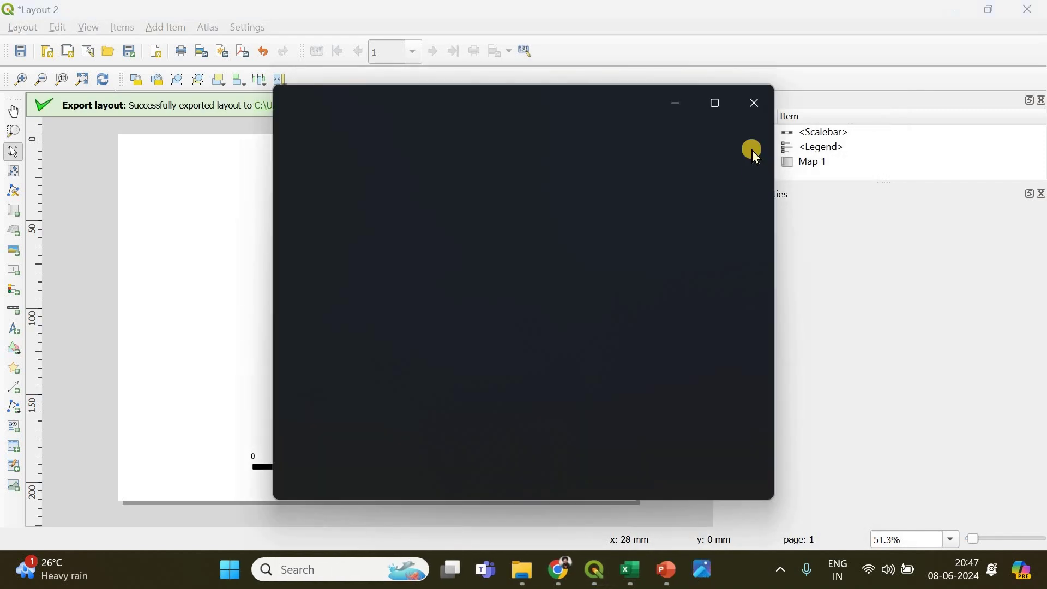
Maximize the image viewer, dismiss its Designer promotion, and examine the exported population map up close.
{"action": "left_click", "coordinate": [717, 103]}
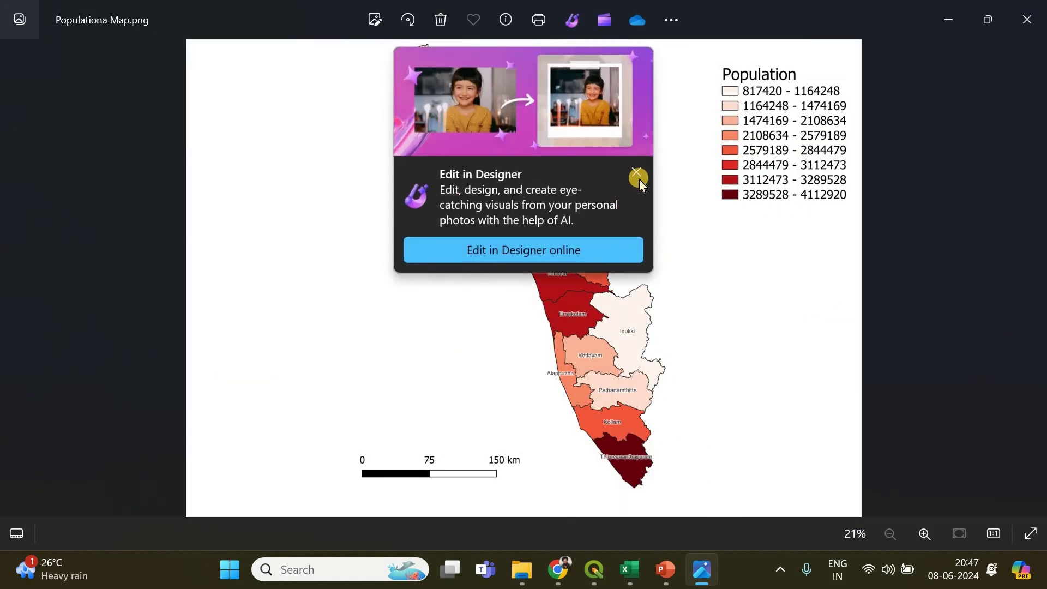
{"action": "left_click", "coordinate": [637, 173]}
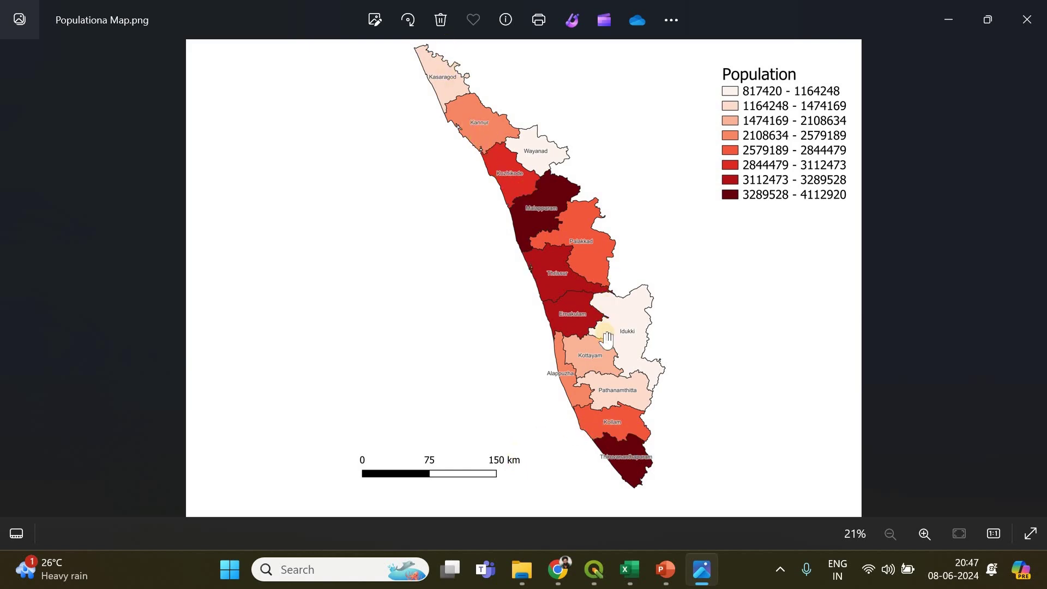
{"action": "scroll", "coordinate": [606, 327], "scroll_direction": "up", "scroll_amount": 3}
{"action": "scroll", "coordinate": [635, 311], "scroll_direction": "down", "scroll_amount": 3}
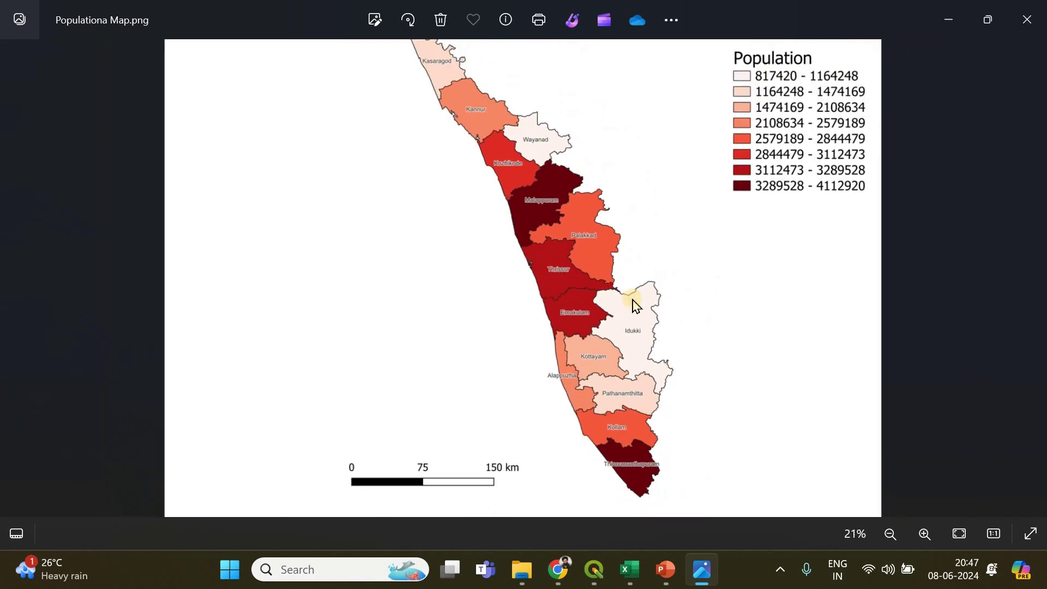